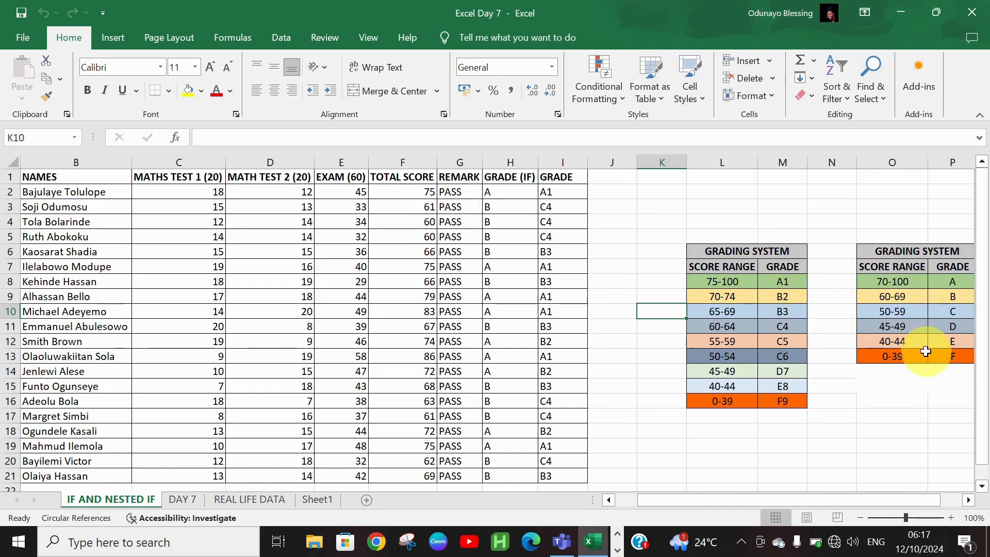
Review the IF and nested IF formulas in G2, H2 and I2 of the IF AND NESTED IF sheet.
click(472, 193)
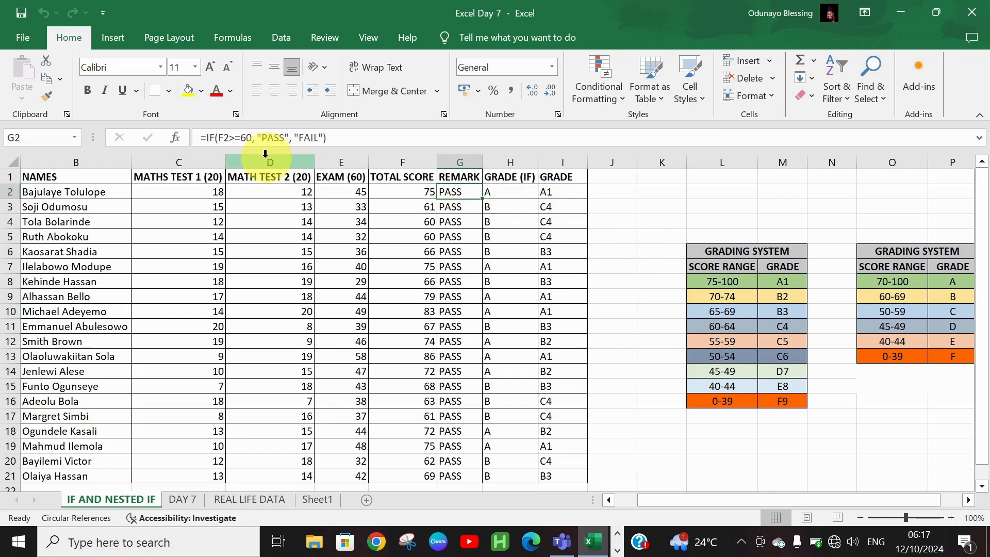
click(265, 138)
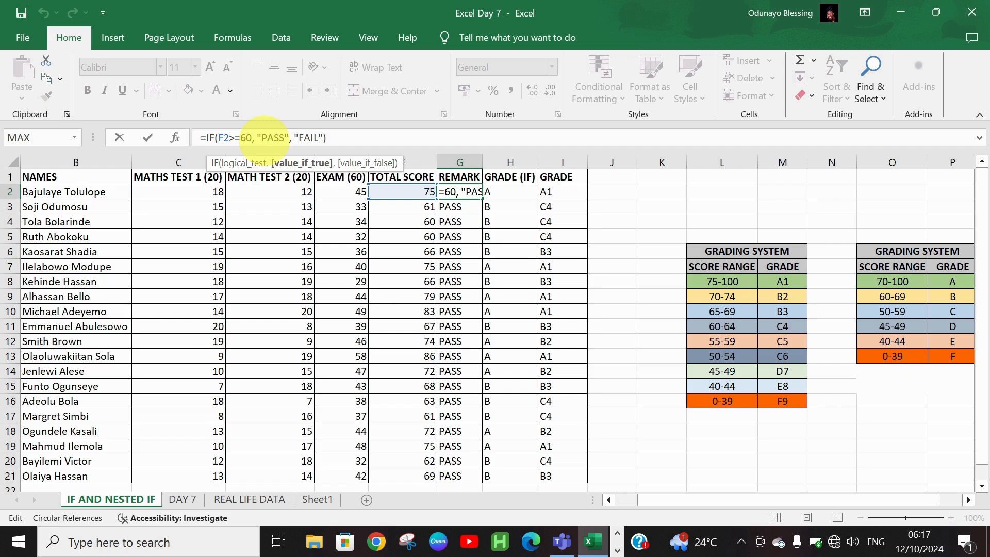
click(494, 192)
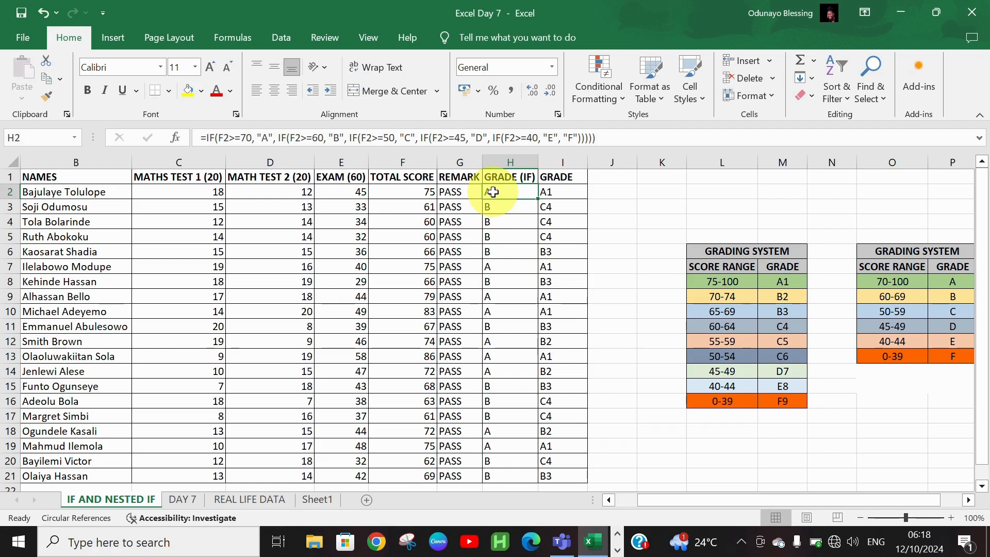
click(571, 189)
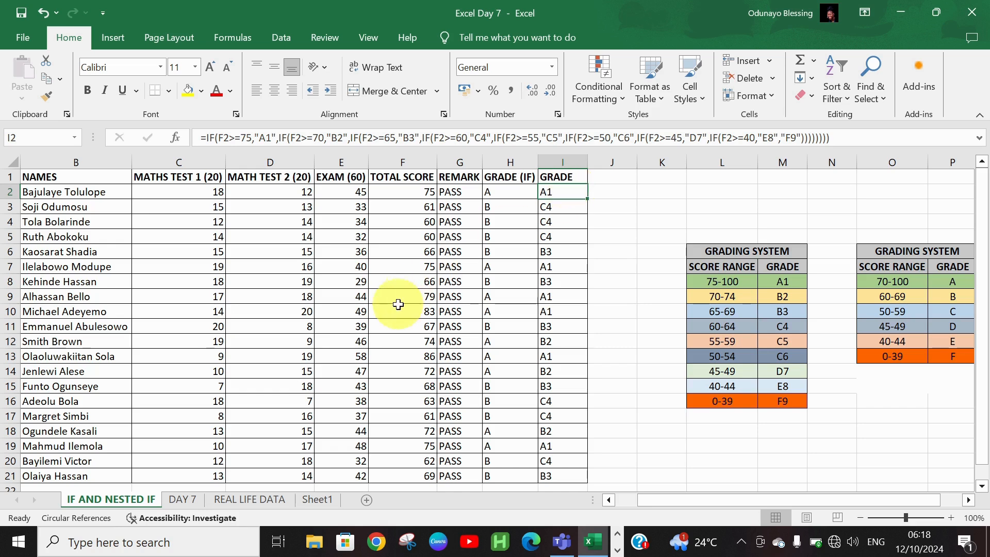
On the DAY 7 sheet, examine the row 2 formulas in the AND, OR, NOT, IF(AND), IF(OR) and IF(NOT) columns.
click(188, 501)
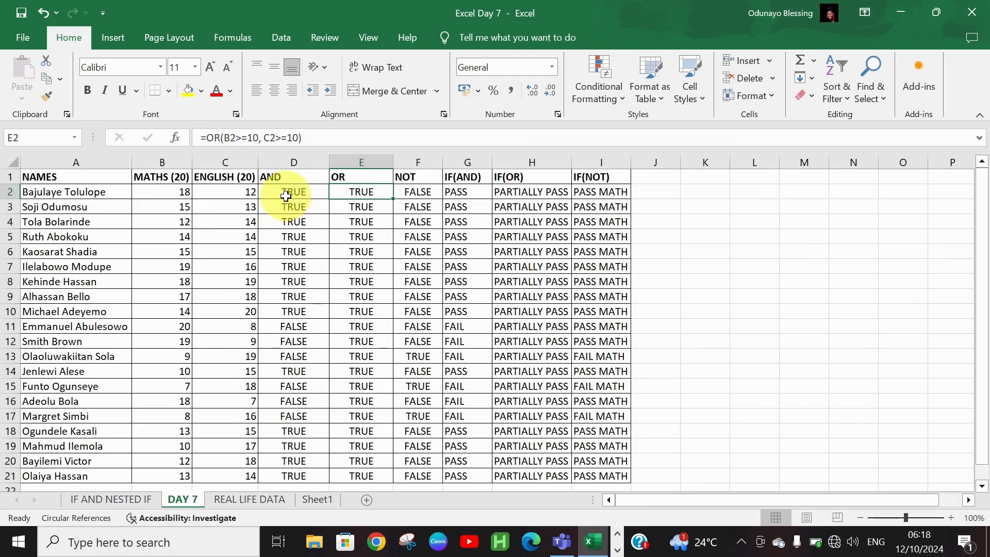
drag(286, 196, 375, 265)
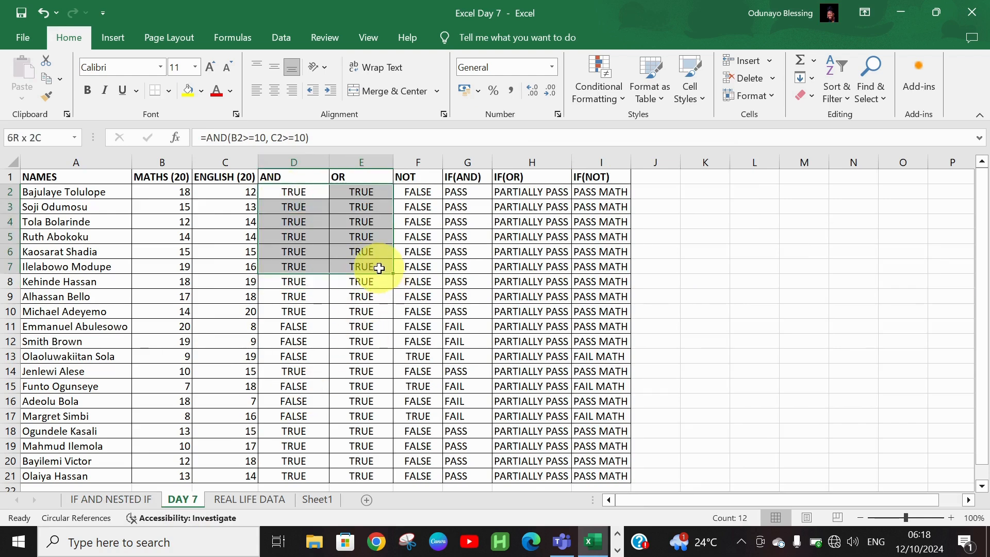
click(351, 193)
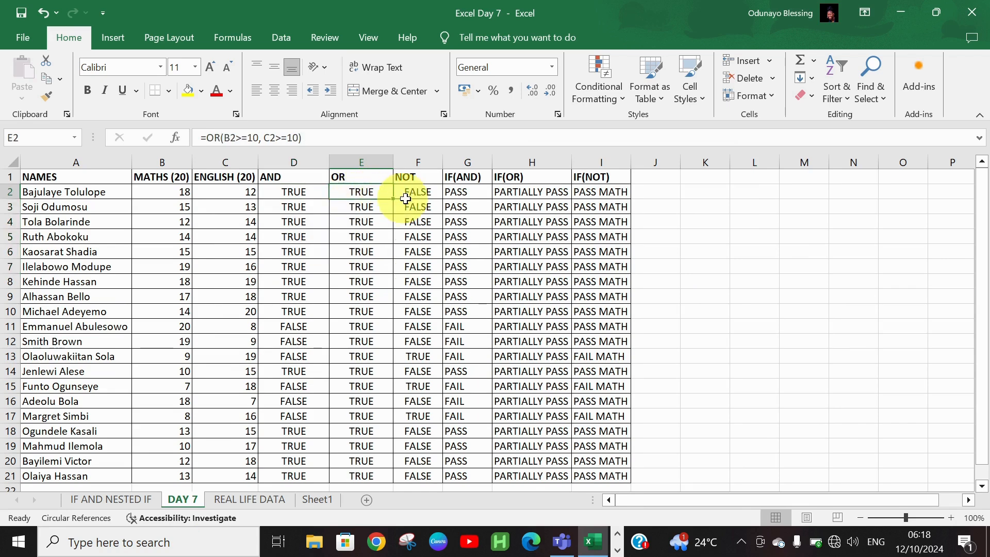
click(428, 199)
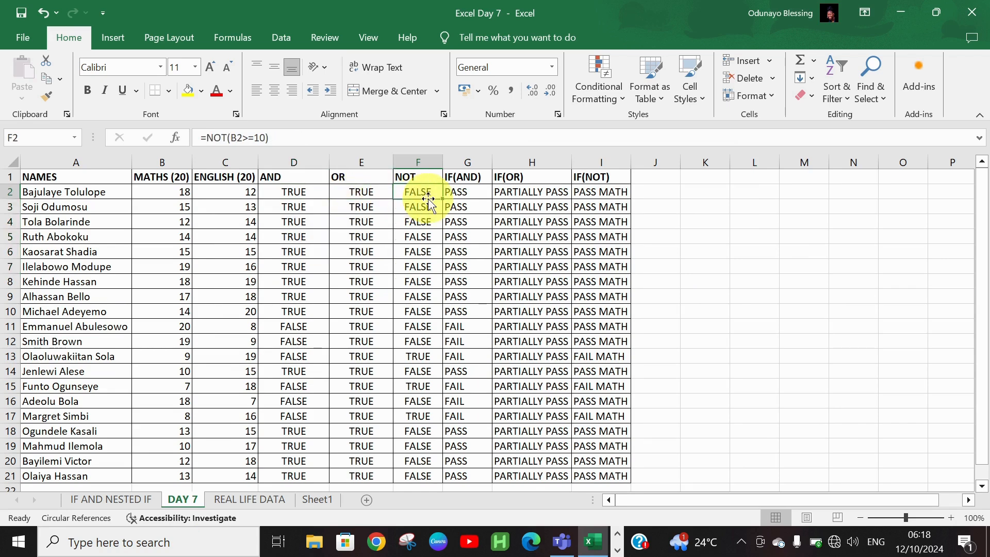
click(477, 197)
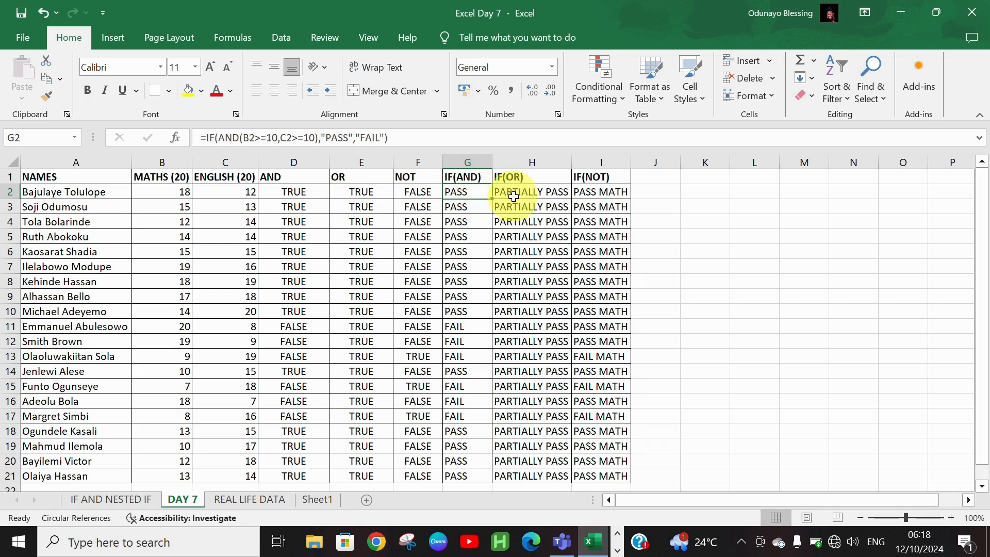
click(544, 196)
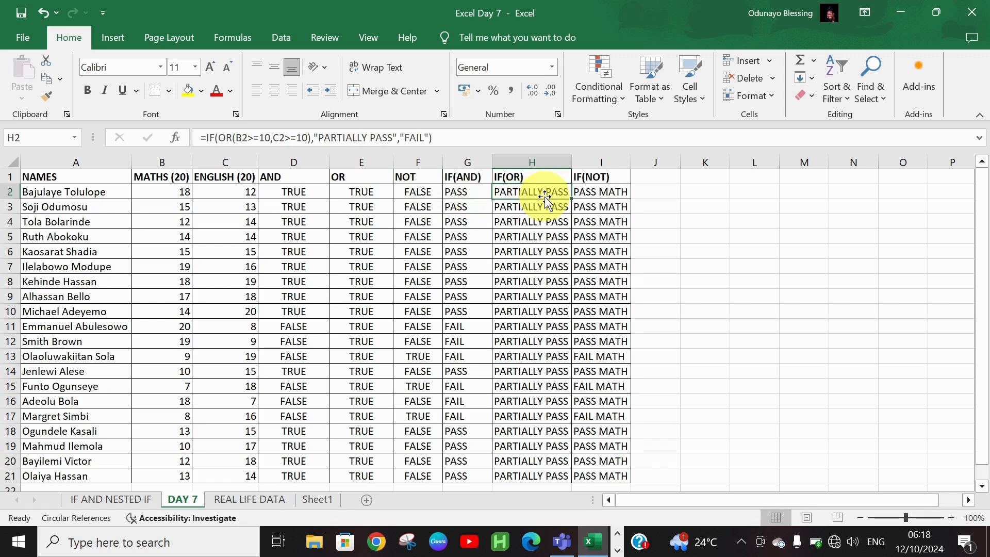
click(593, 190)
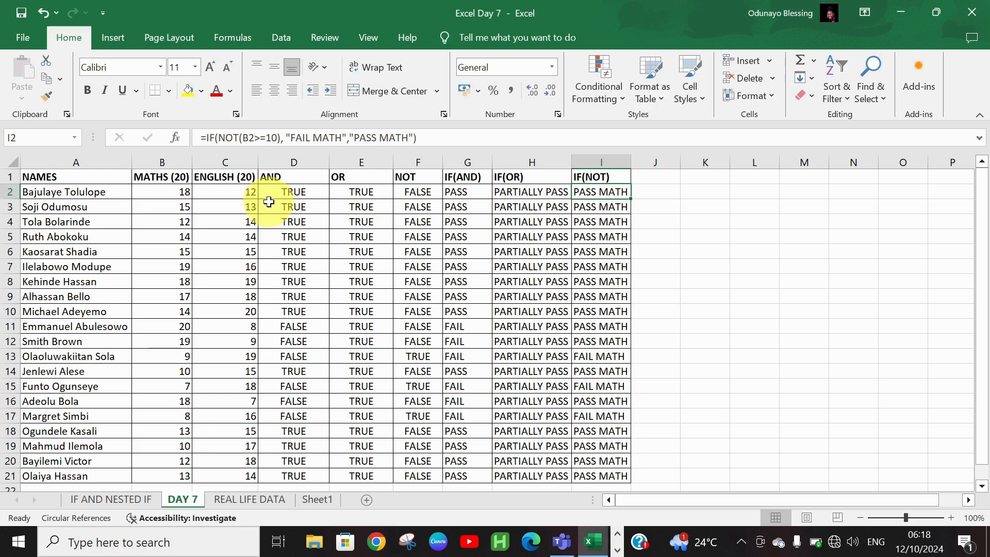
Clear the existing results from D2:I21 on the DAY 7 sheet, keeping the headers.
drag(269, 188, 614, 477)
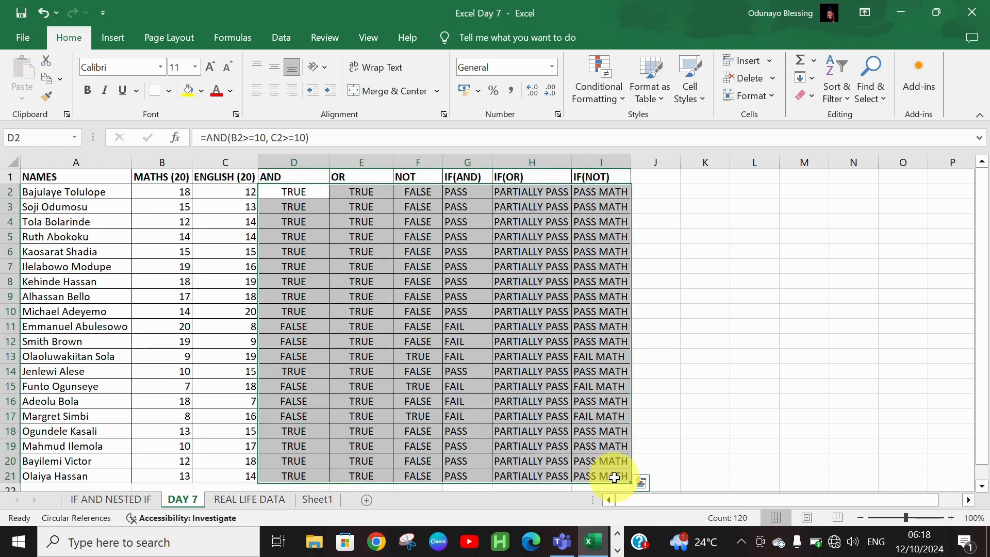
key(Delete)
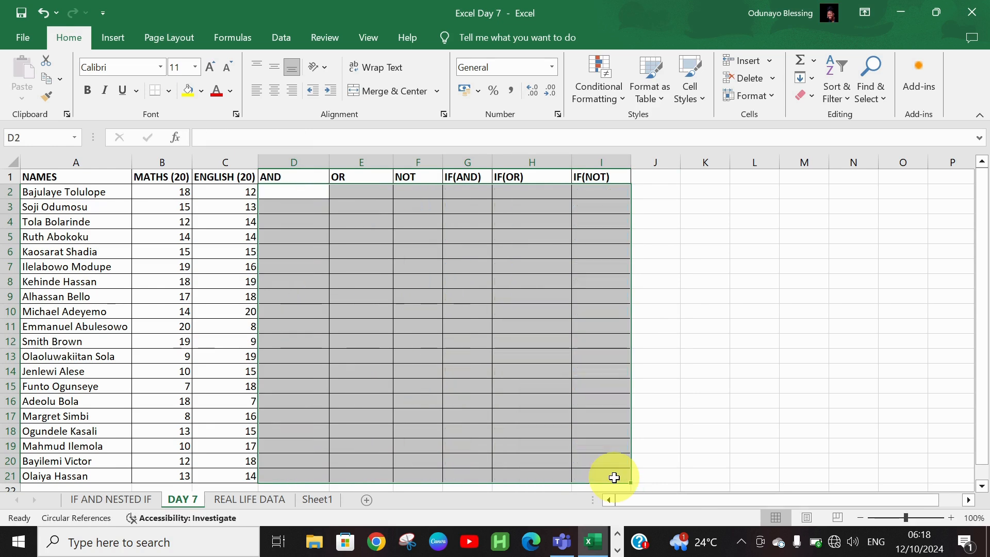
click(755, 375)
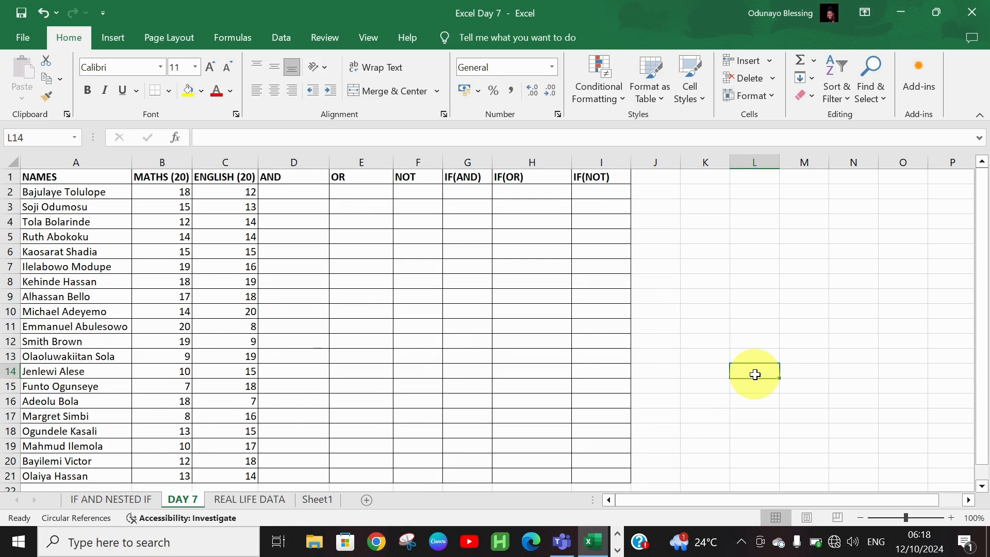
click(308, 194)
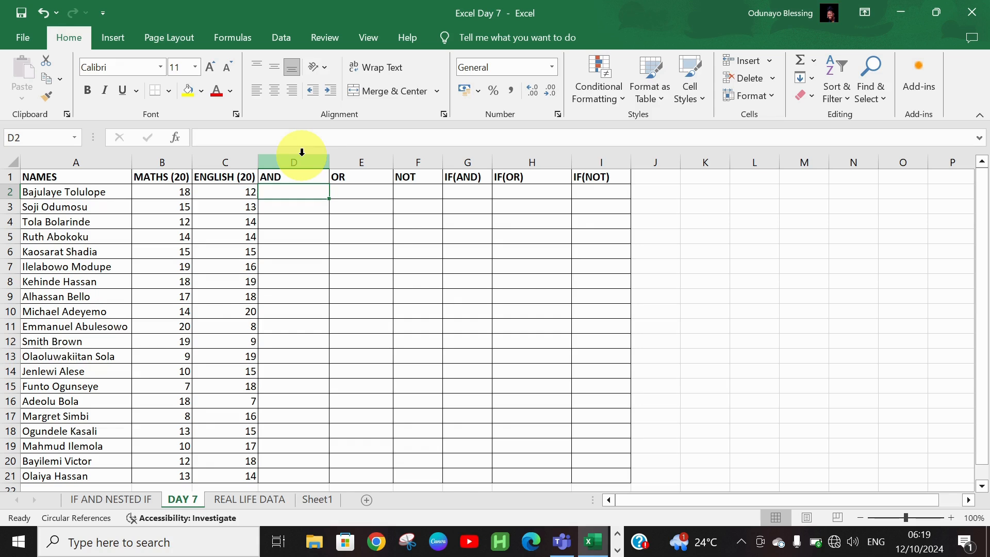
text(=)
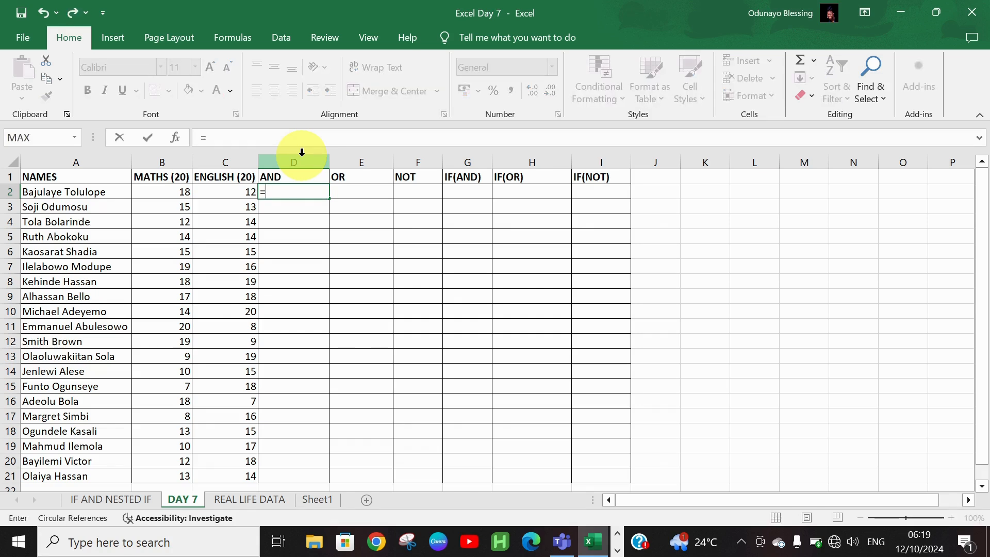
text(and)
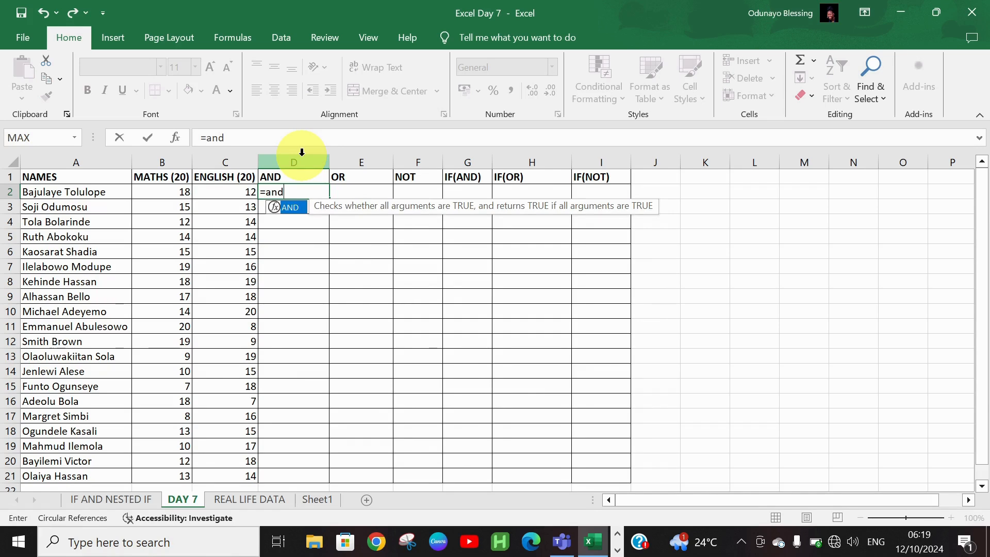
click(299, 199)
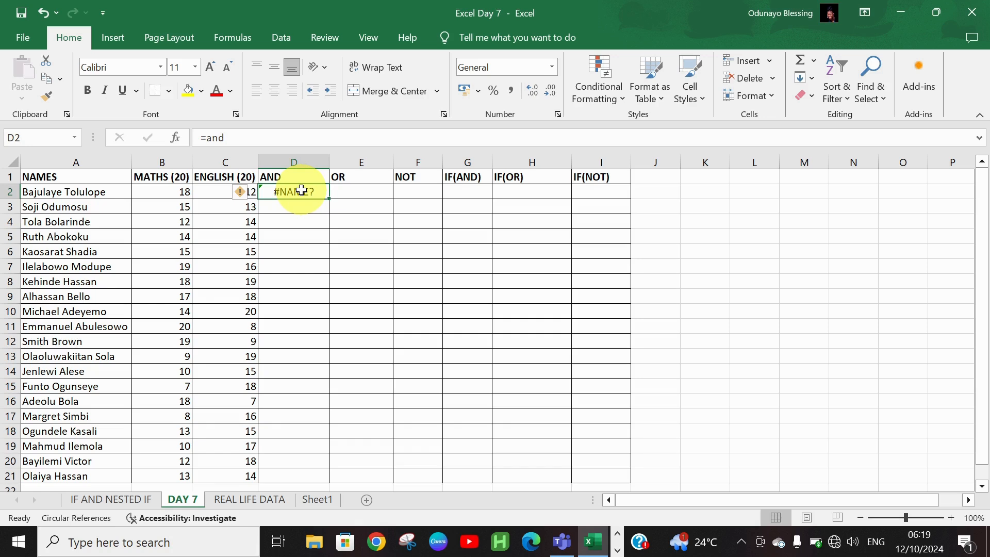
key(BackSpace)
Enter the formula =AND(B2>=10,C2>=10) in D2 to test that both the maths and English scores are at least 10.
text(=a)
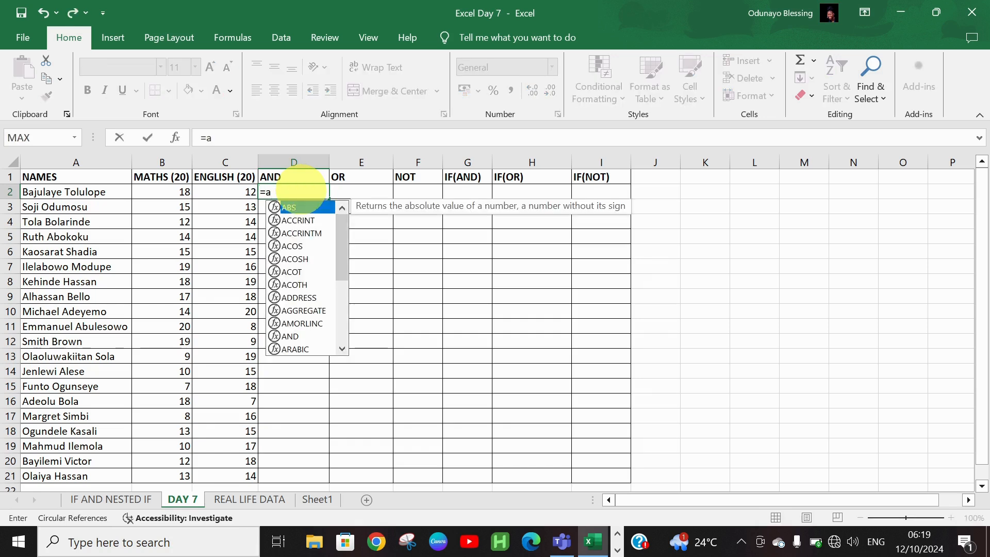
key(BackSpace)
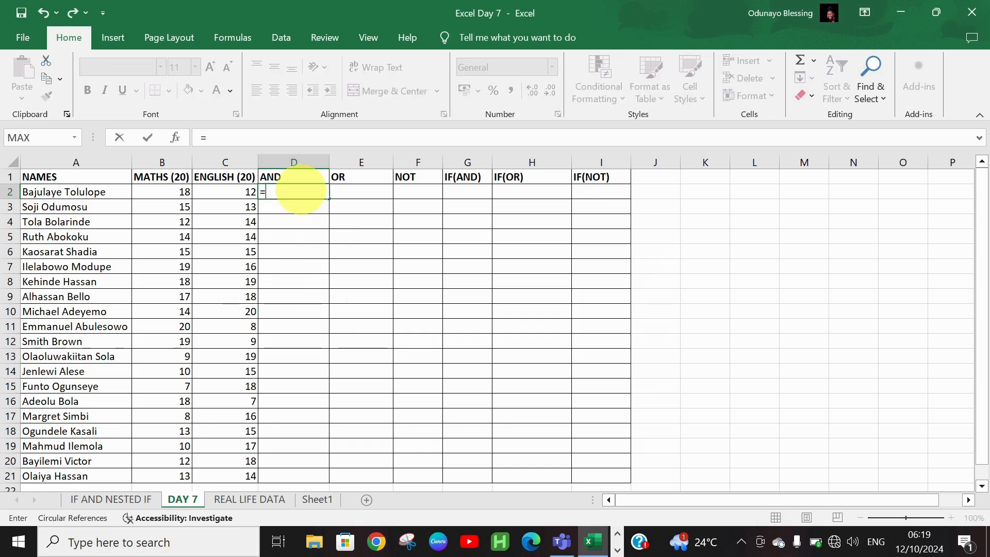
text(AND)
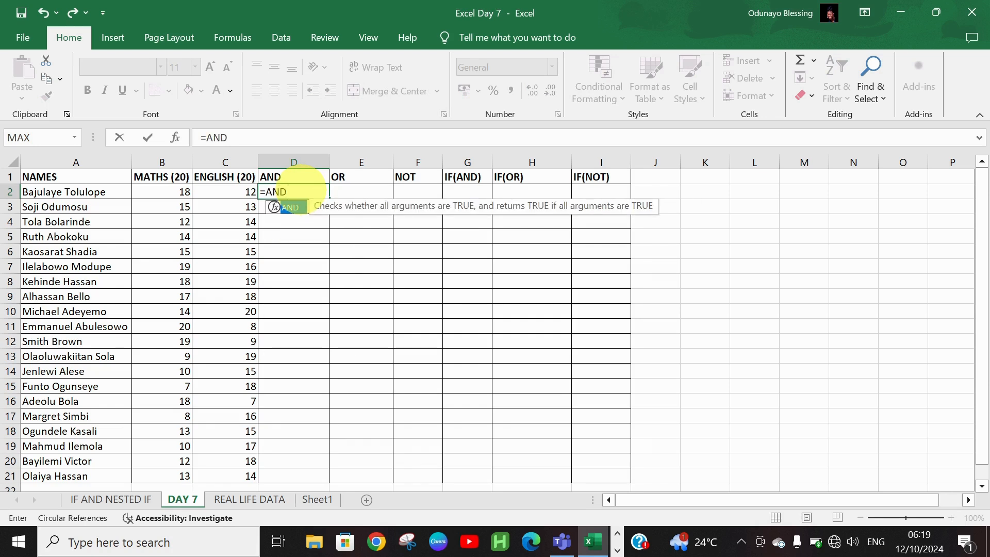
text(()
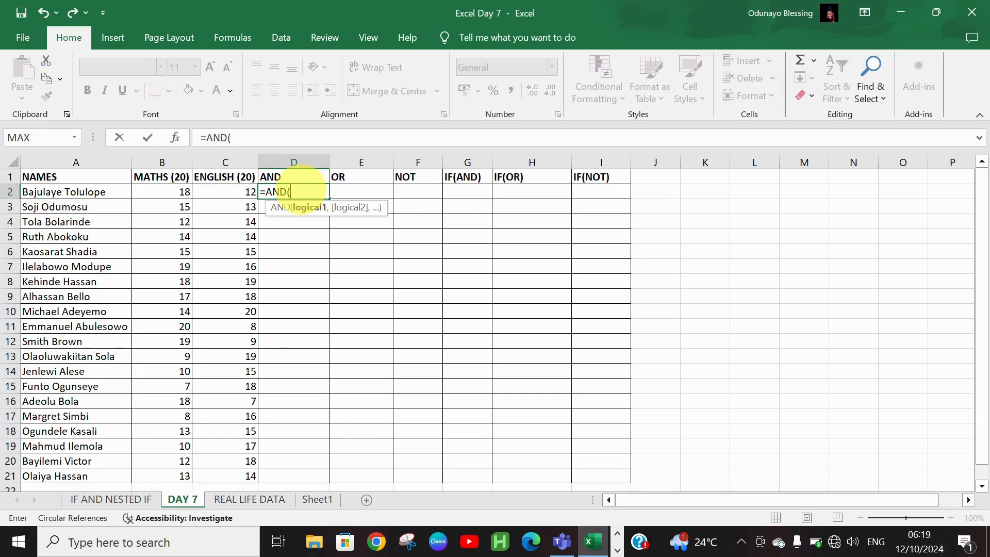
click(174, 192)
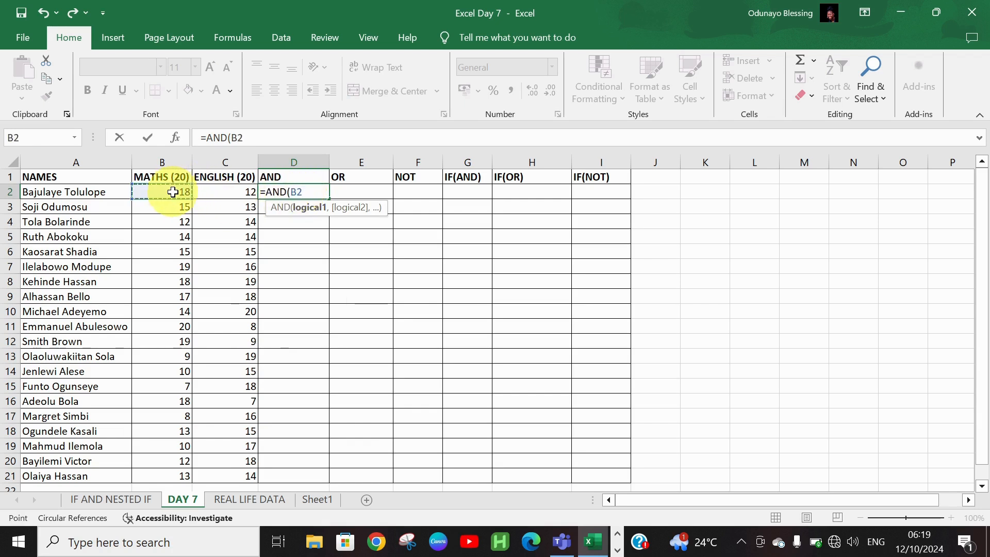
text(,)
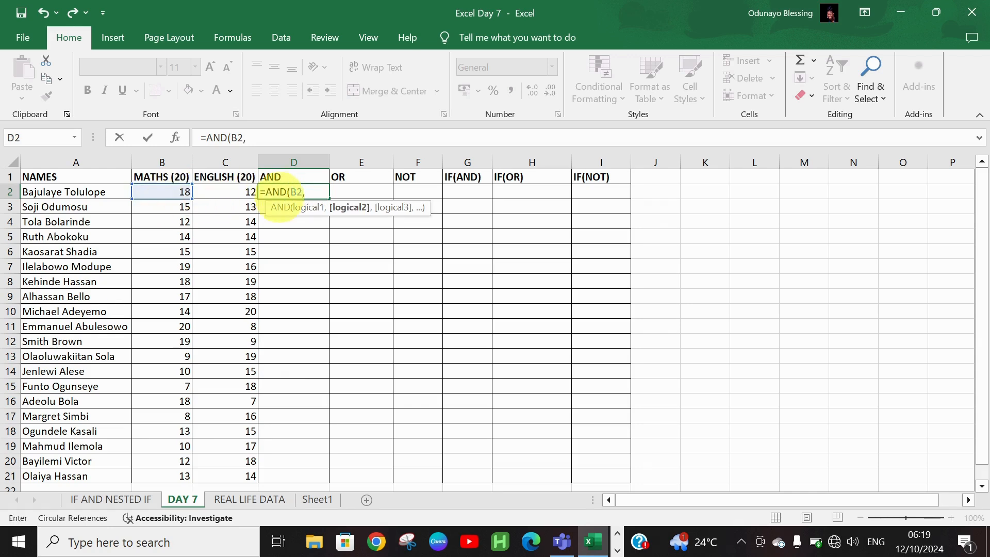
key(BackSpace)
text(>=)
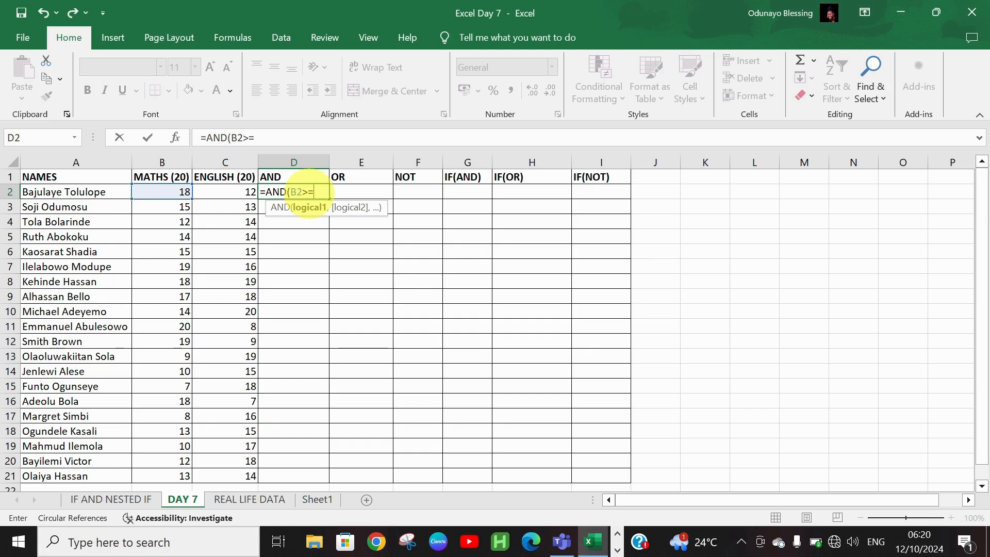
text(10)
text(,)
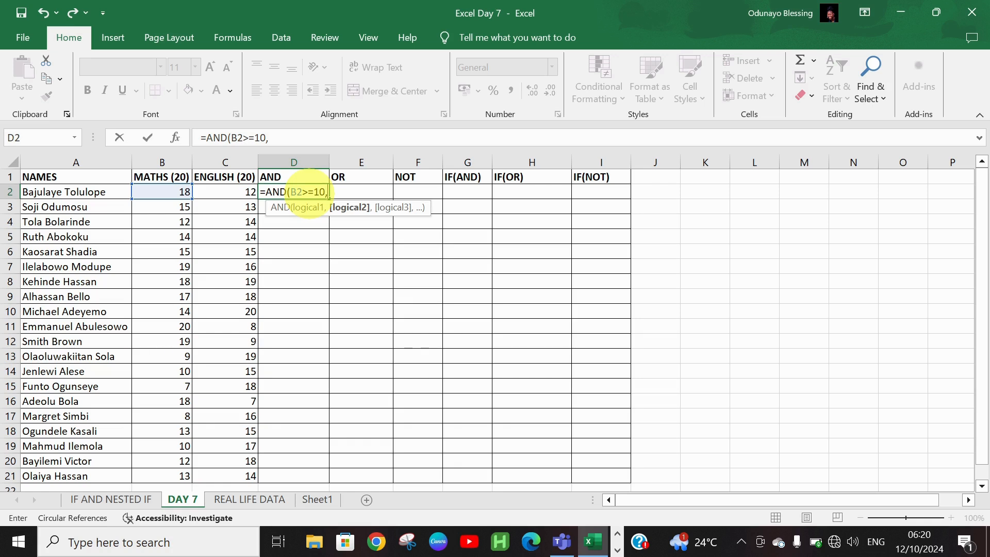
click(238, 190)
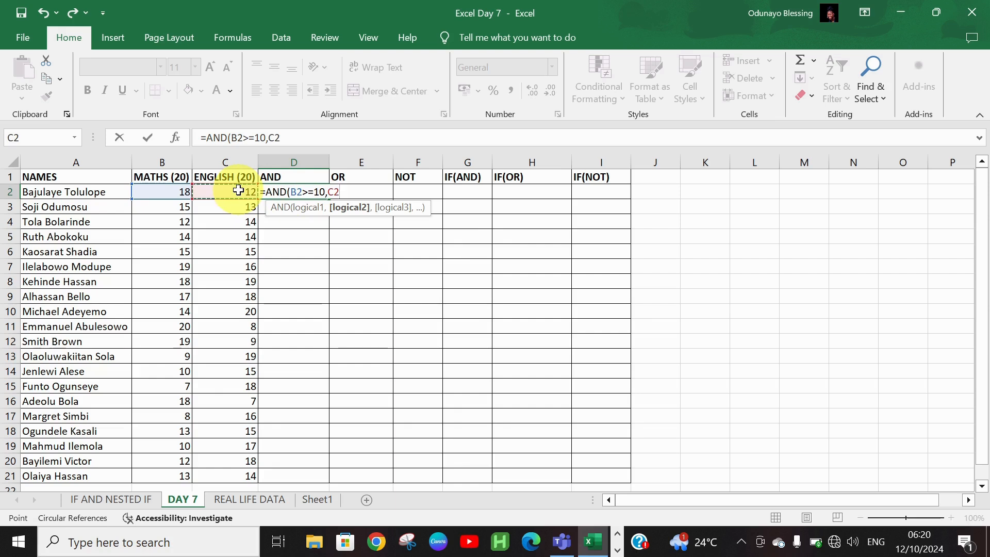
text(>=10)
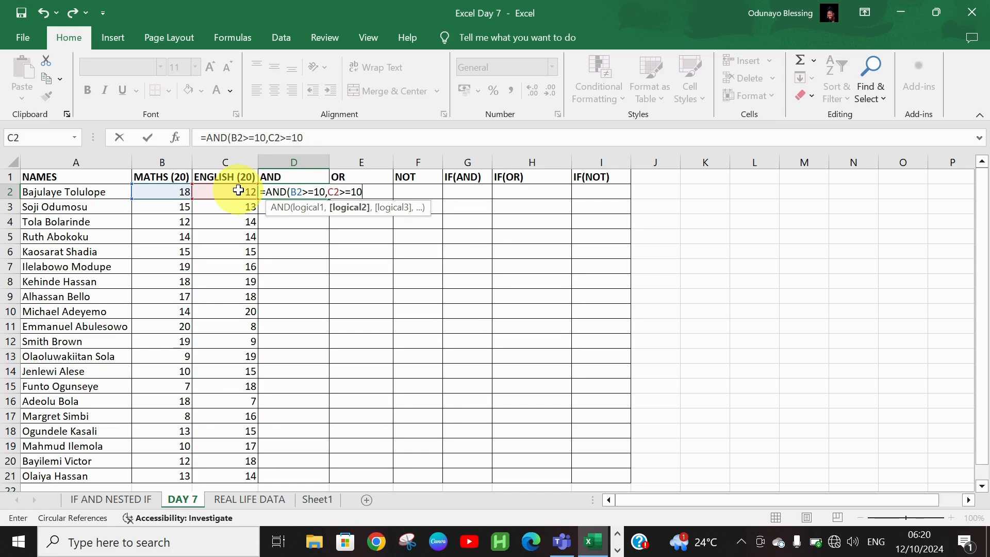
text())
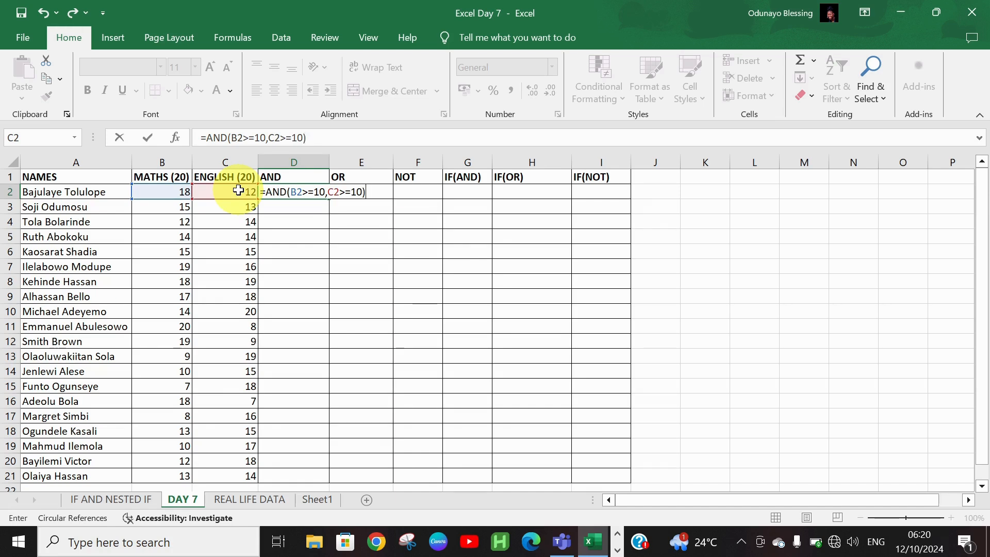
key(Return)
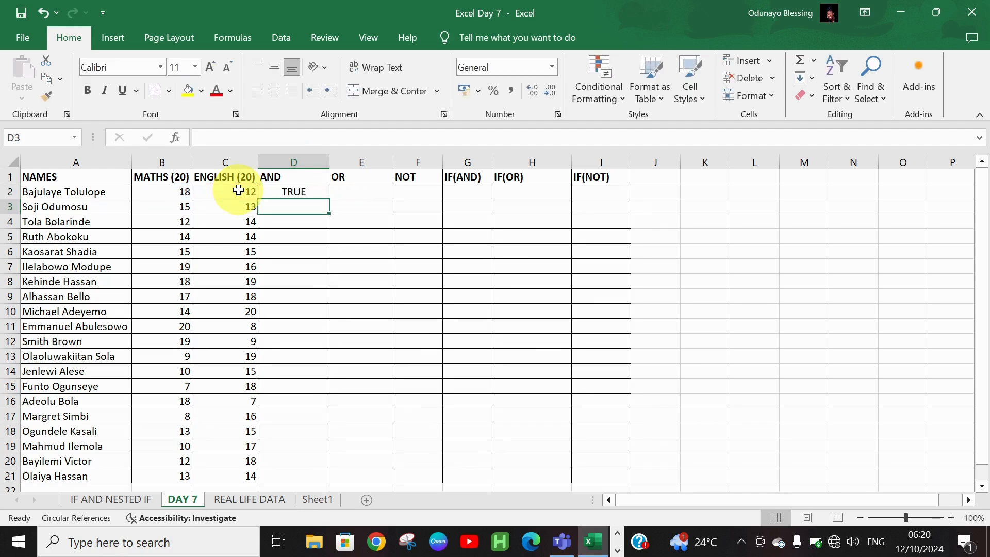
Fill the AND formula from D2 down to D21 and highlight row 11 to check its result.
click(278, 189)
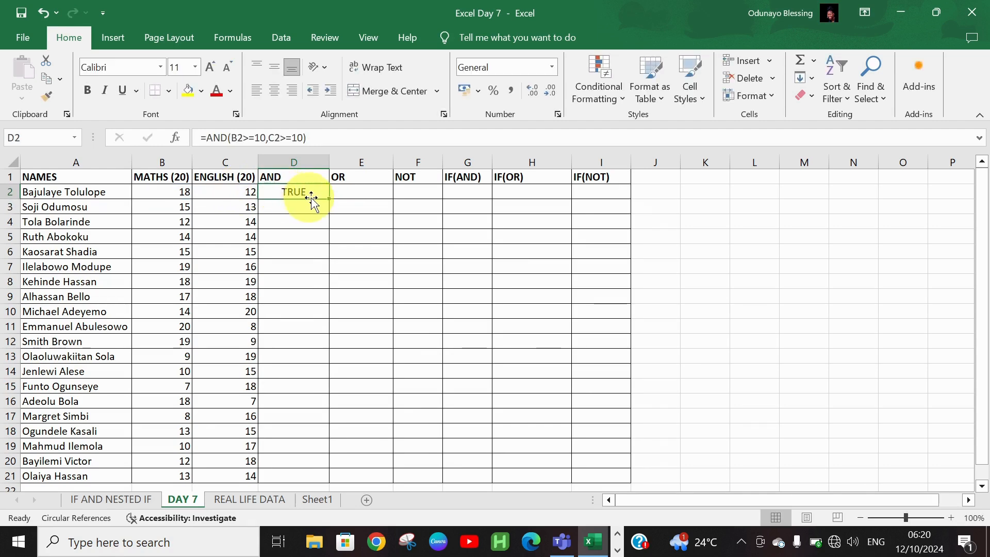
double_click(329, 197)
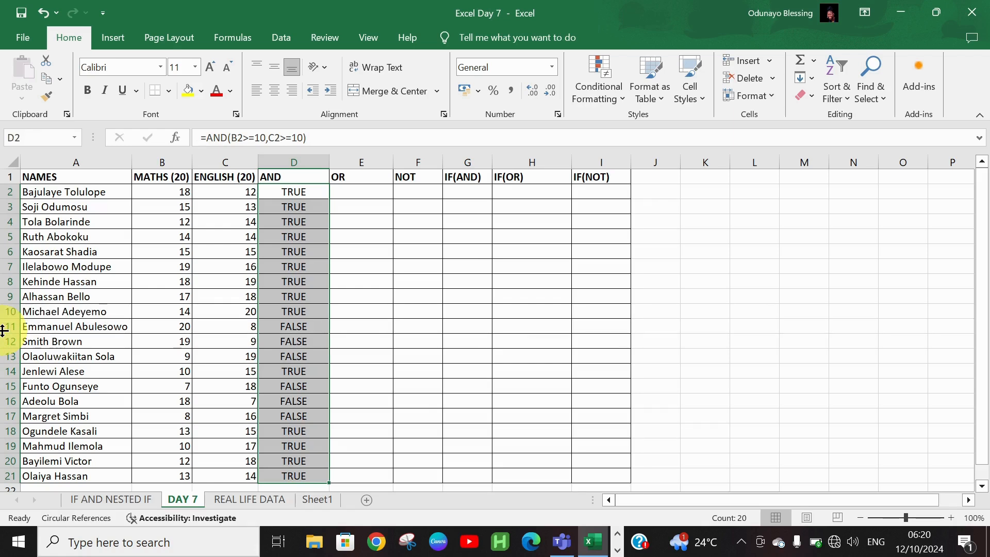
click(6, 325)
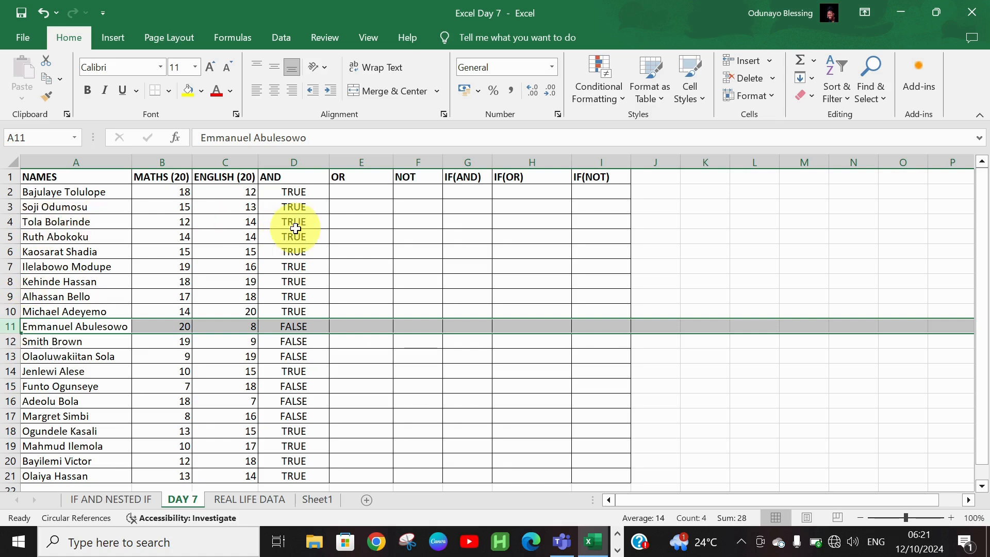
Enter the formula =OR(B2>=10,C2>=10) in E2 and fill it down to E21.
click(357, 198)
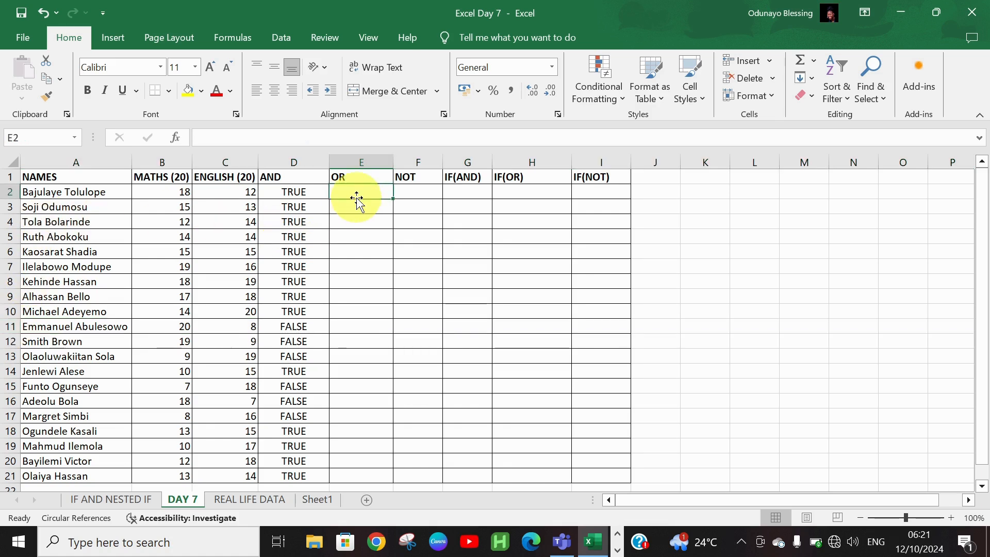
text(=O)
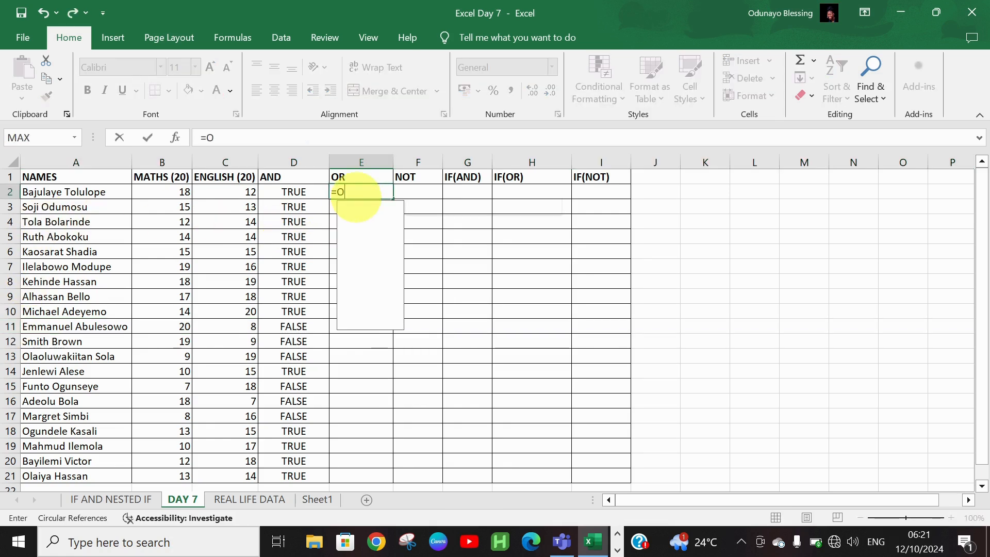
text(R()
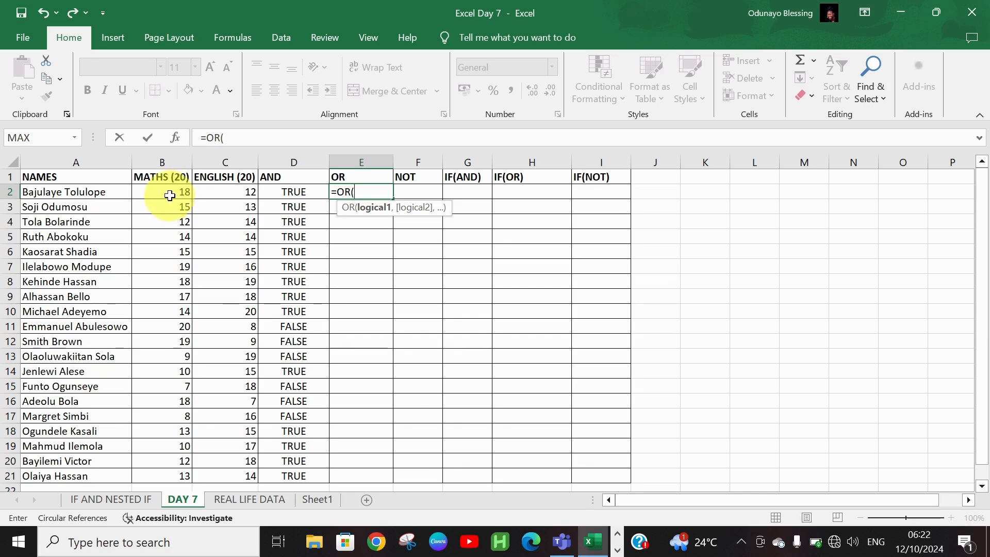
click(170, 195)
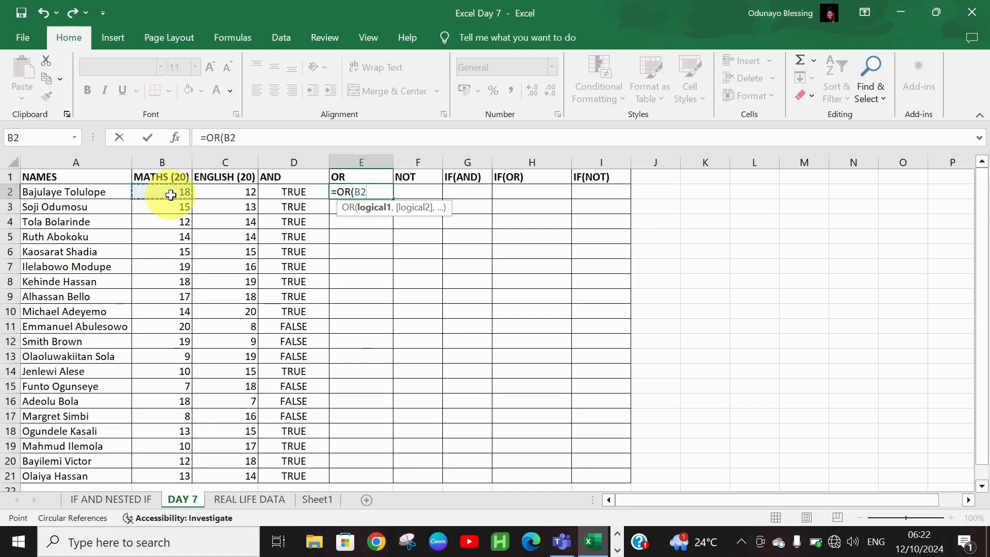
text(>=10,)
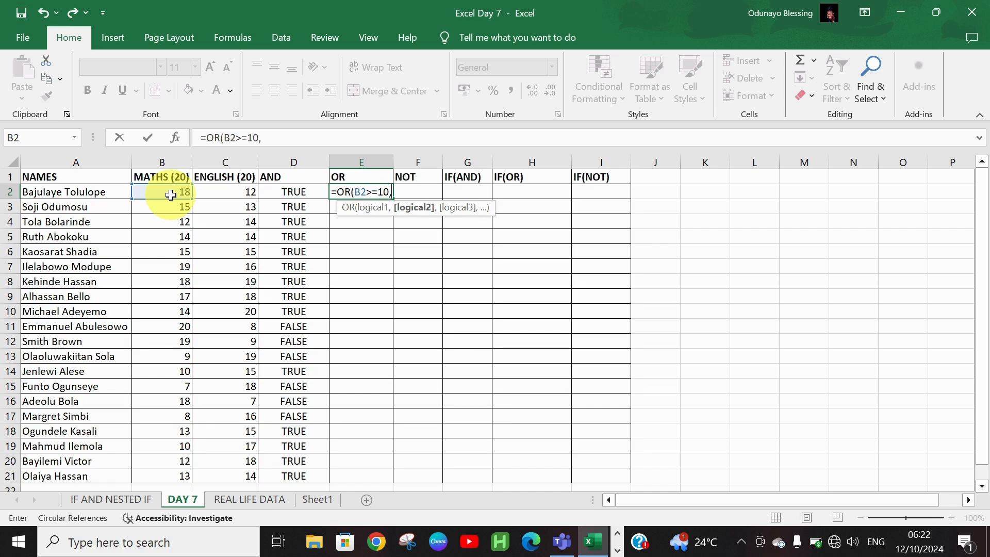
click(206, 193)
text(>)
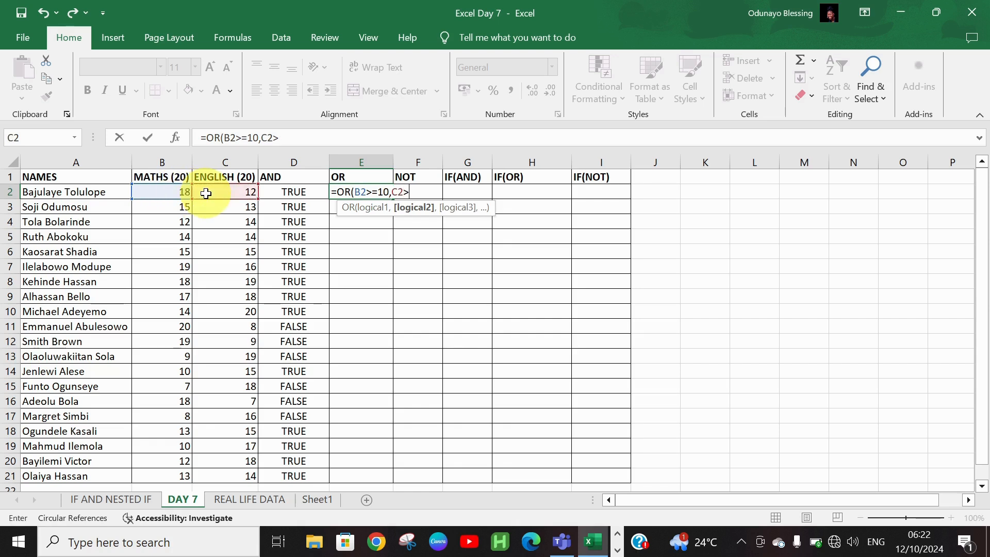
text(=10))
key(Return)
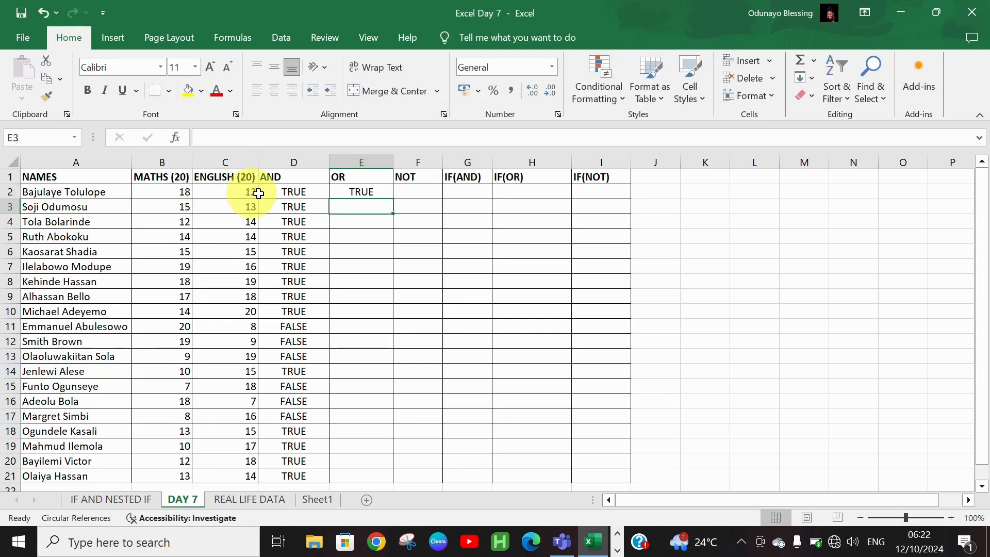
click(365, 187)
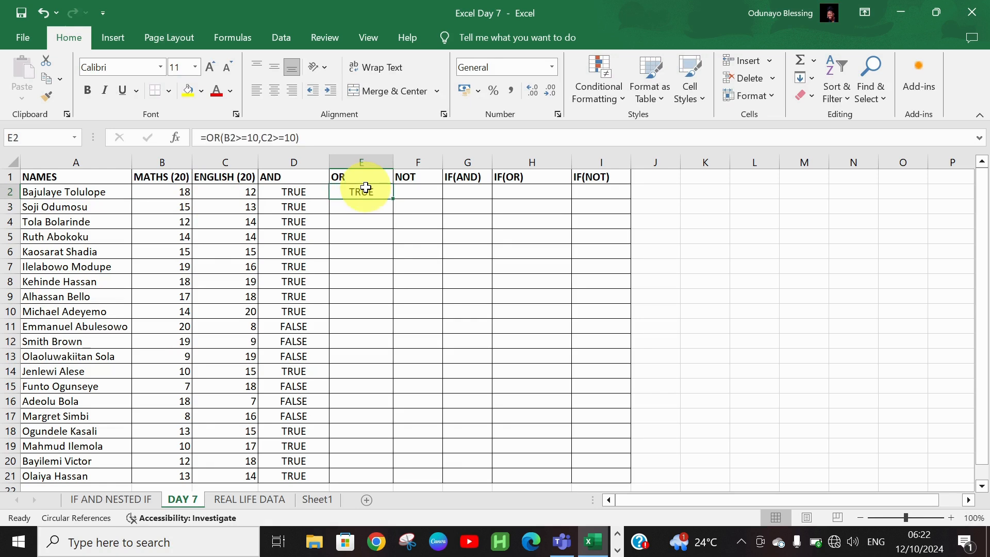
double_click(394, 201)
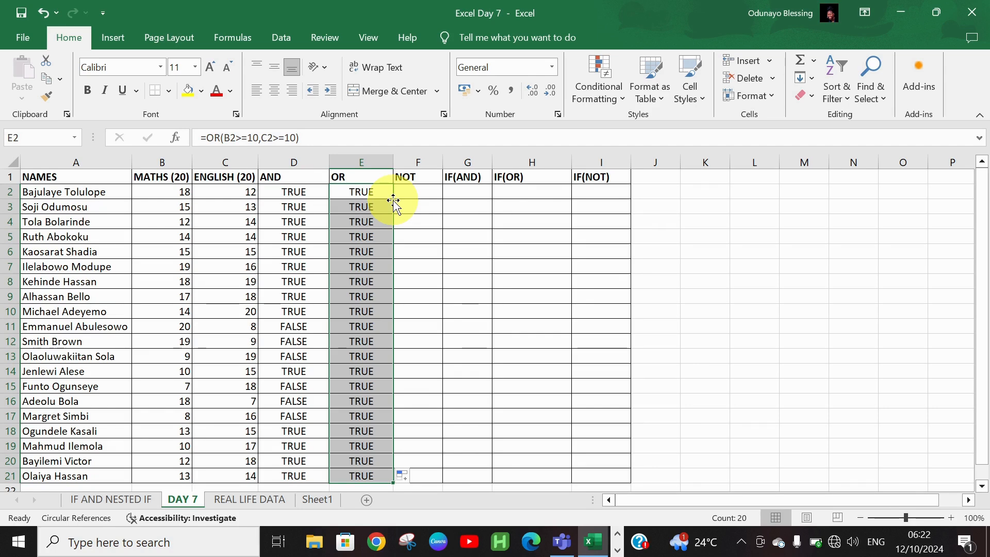
Enter the formula =NOT(B2>=10) in F2 to reverse the test that the maths score is at least 10.
click(416, 191)
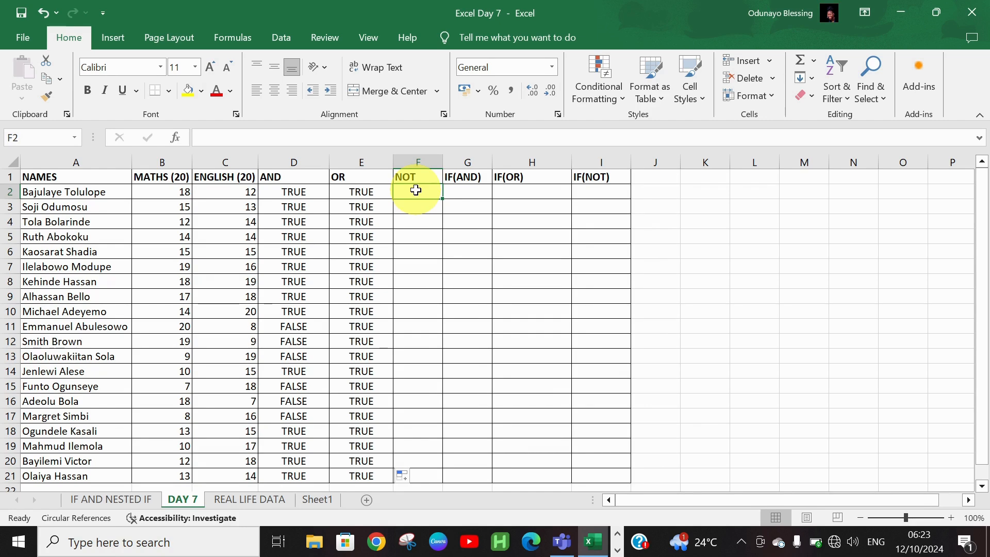
text(=NP)
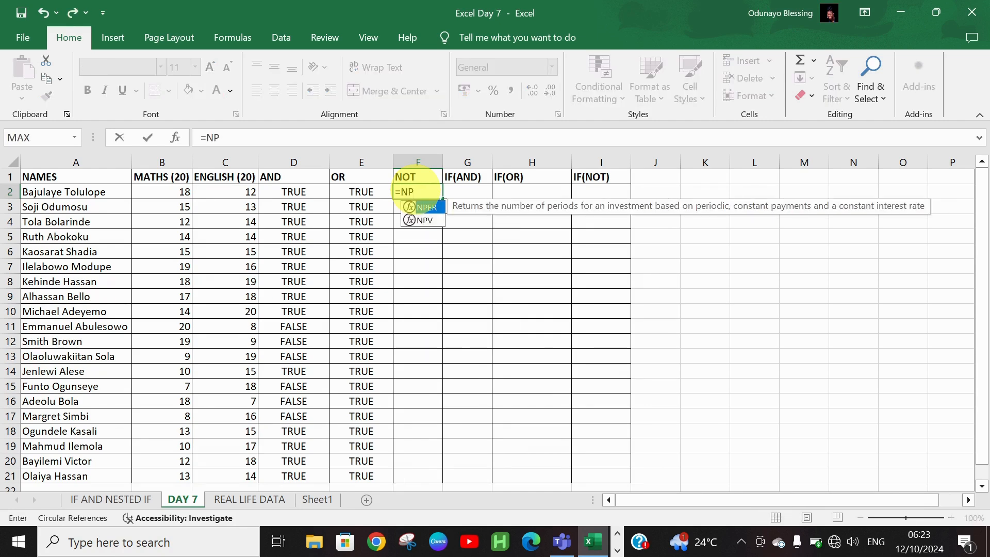
key(BackSpace)
text(OT)
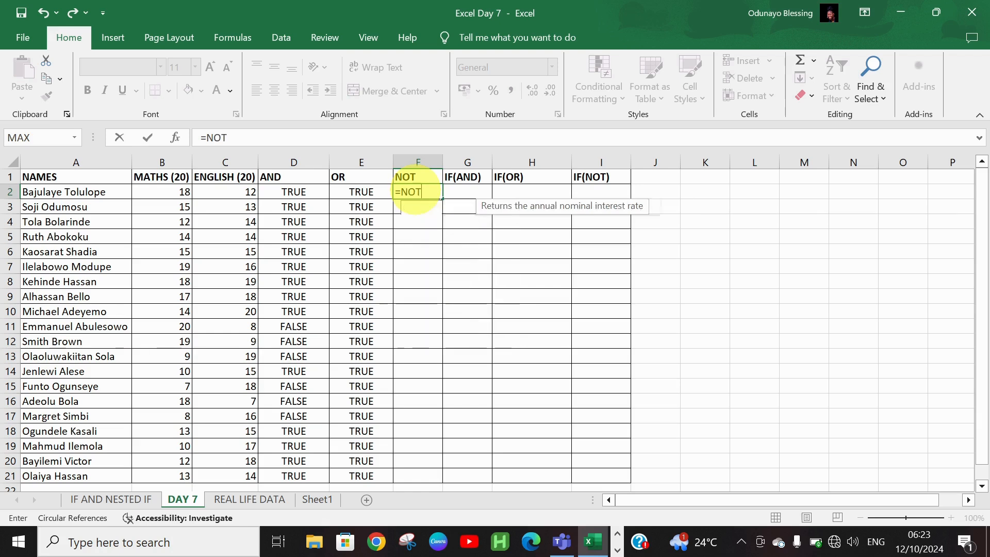
text(()
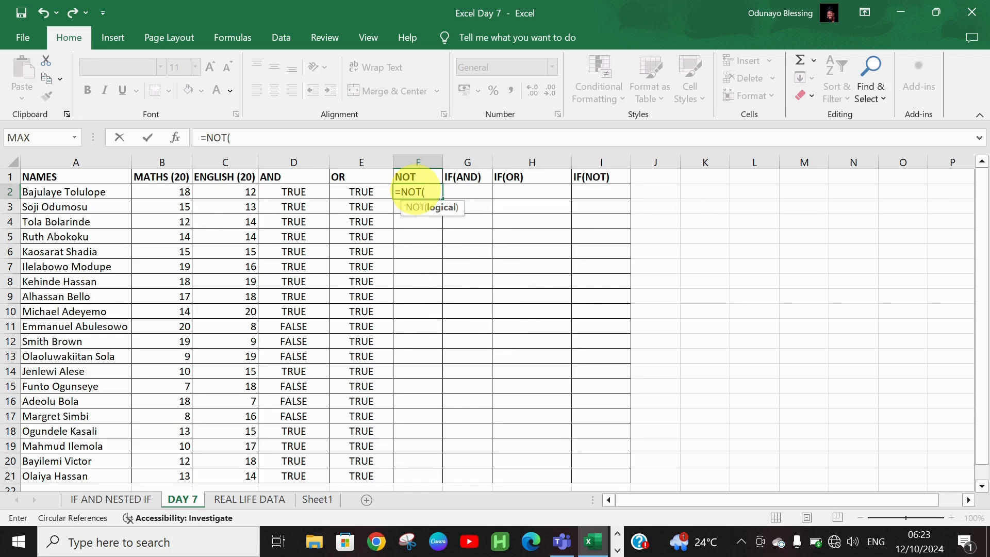
click(174, 187)
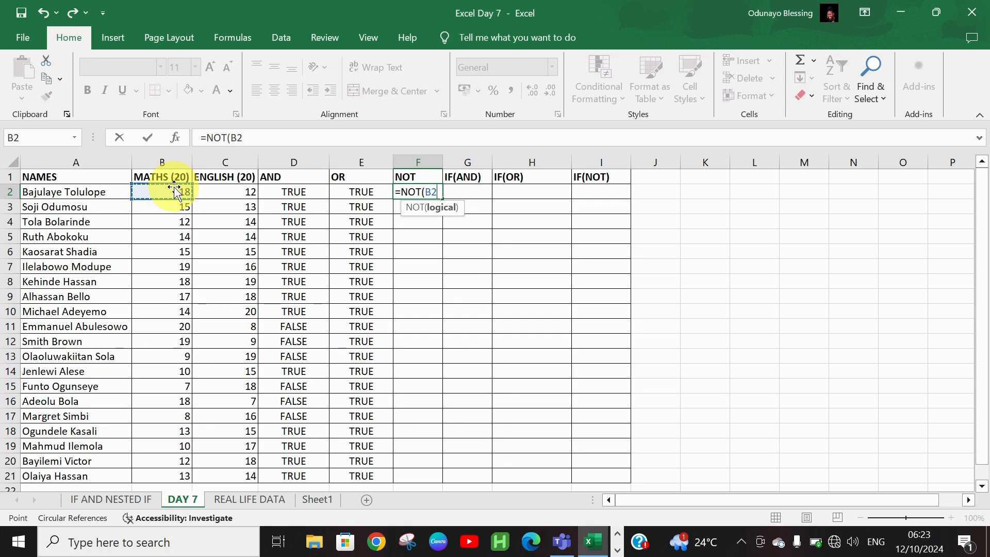
text(>=10))
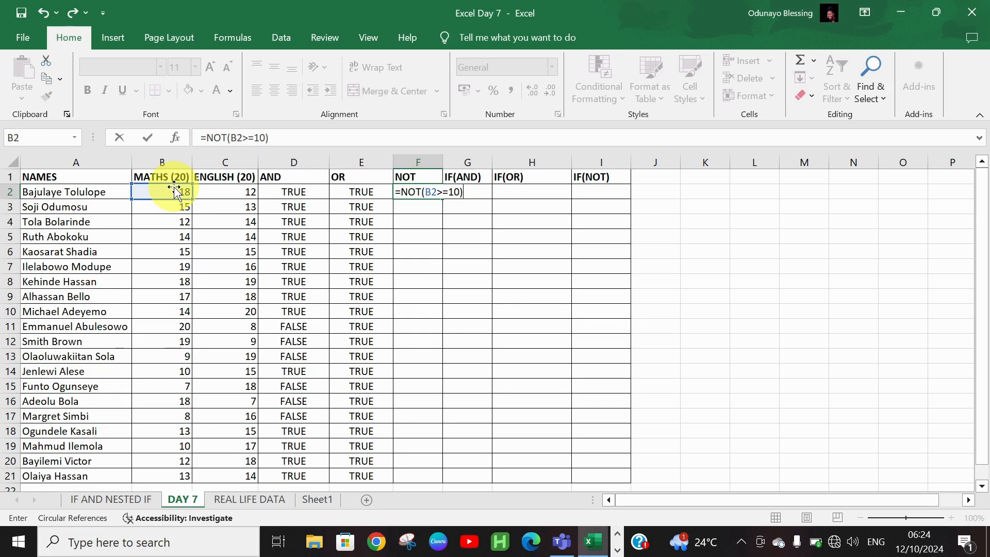
key(Return)
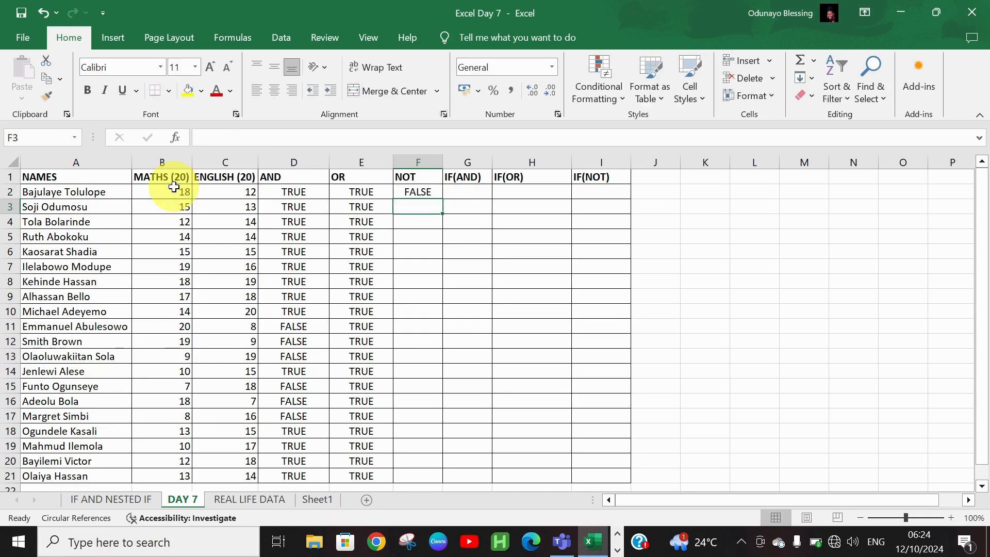
Fill the NOT formula from F2 down to F21 and highlight rows 13, 15 and 17 in turn to check their results.
click(422, 191)
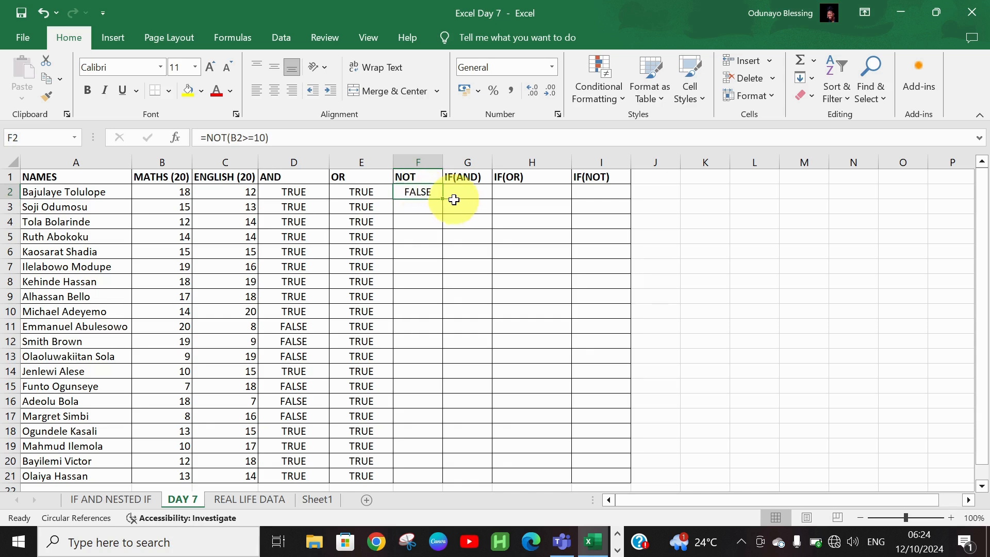
double_click(446, 199)
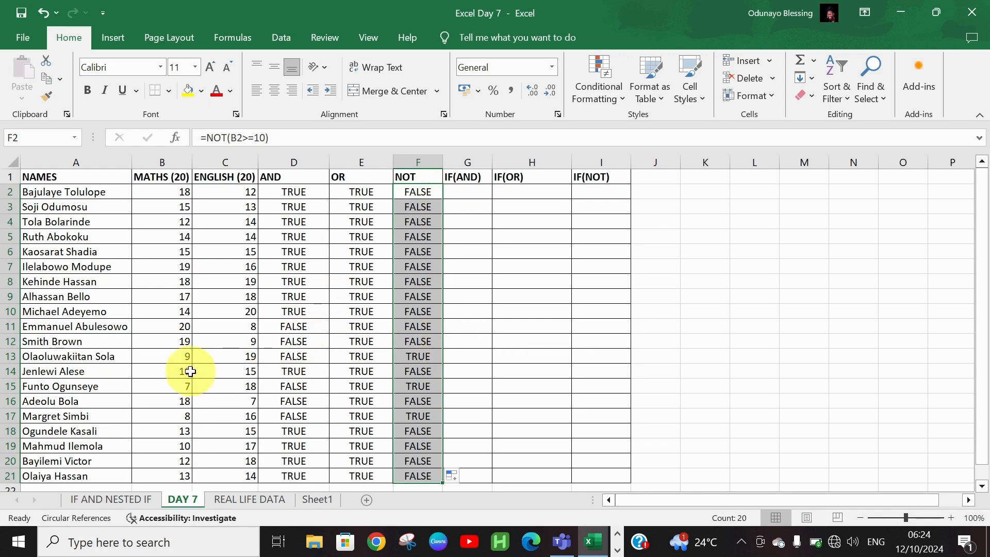
click(7, 356)
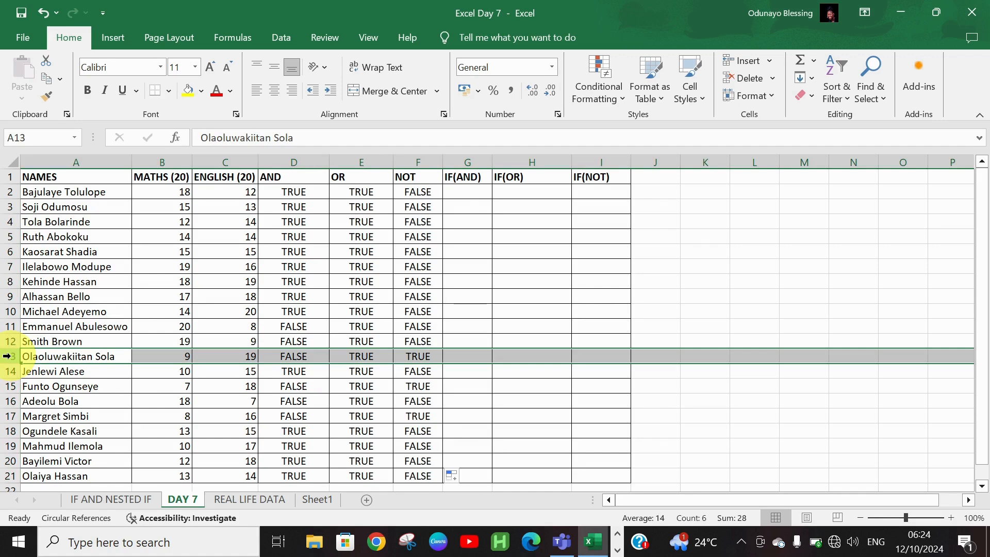
click(12, 387)
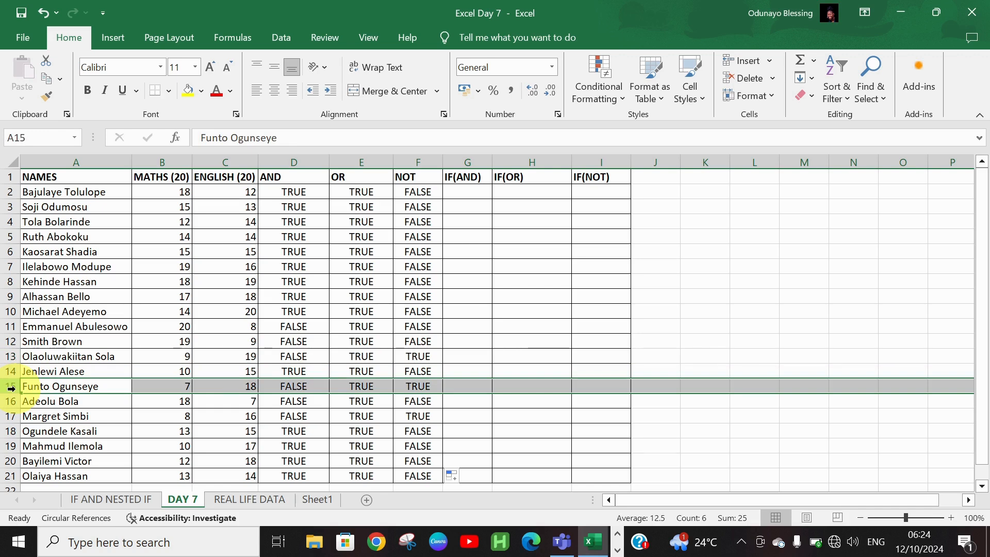
click(7, 416)
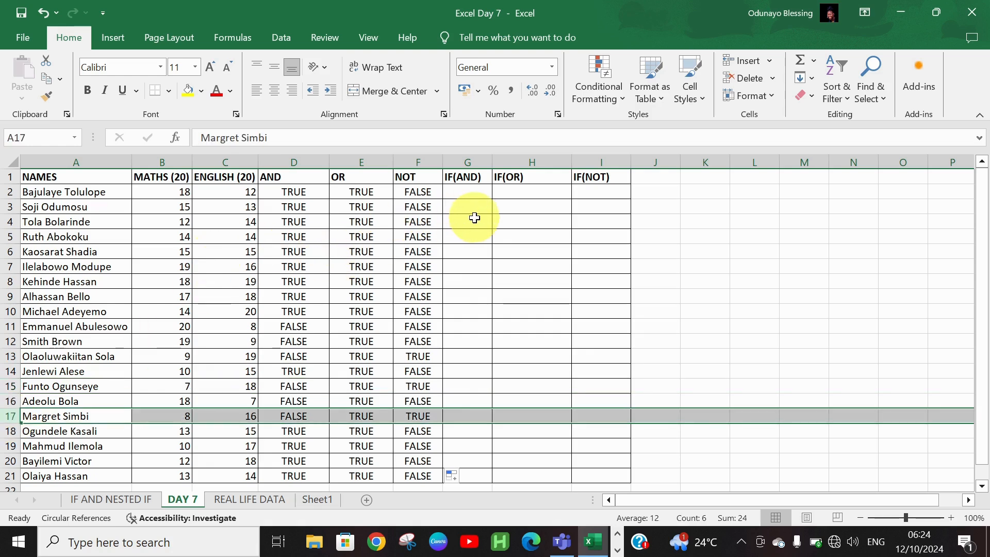
Begin an IF formula in G2 with AND(B2>=10,C2>=10) as its logical test.
click(472, 194)
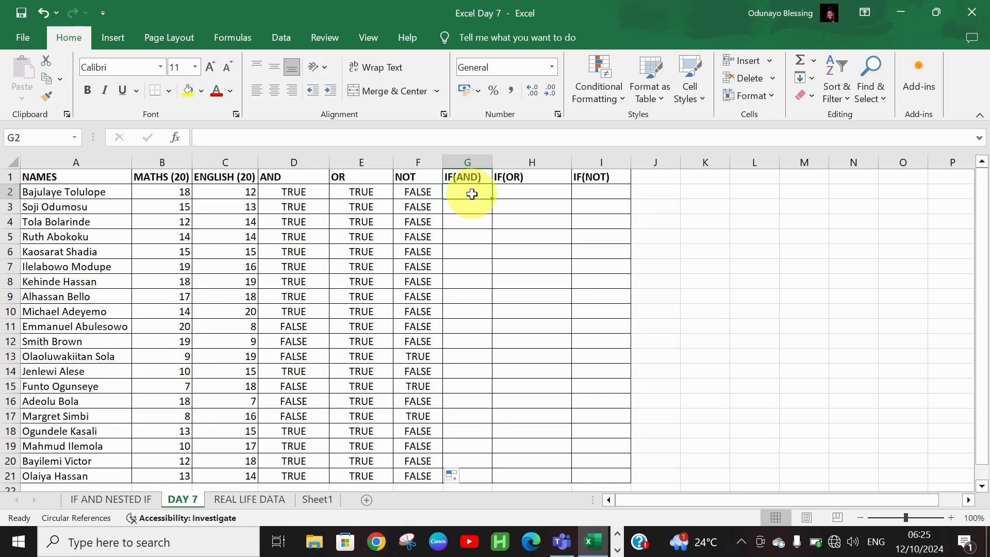
text(=IF()
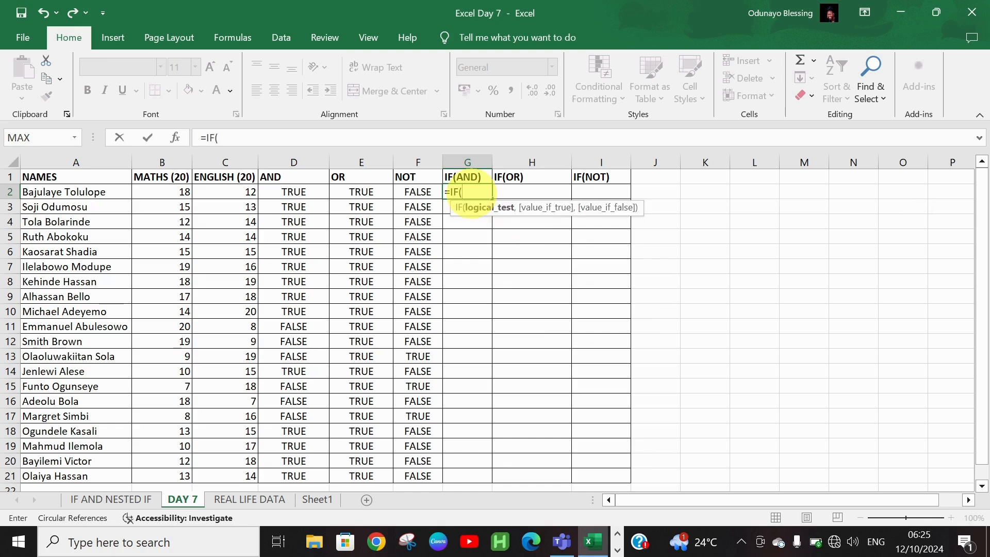
text(AND)
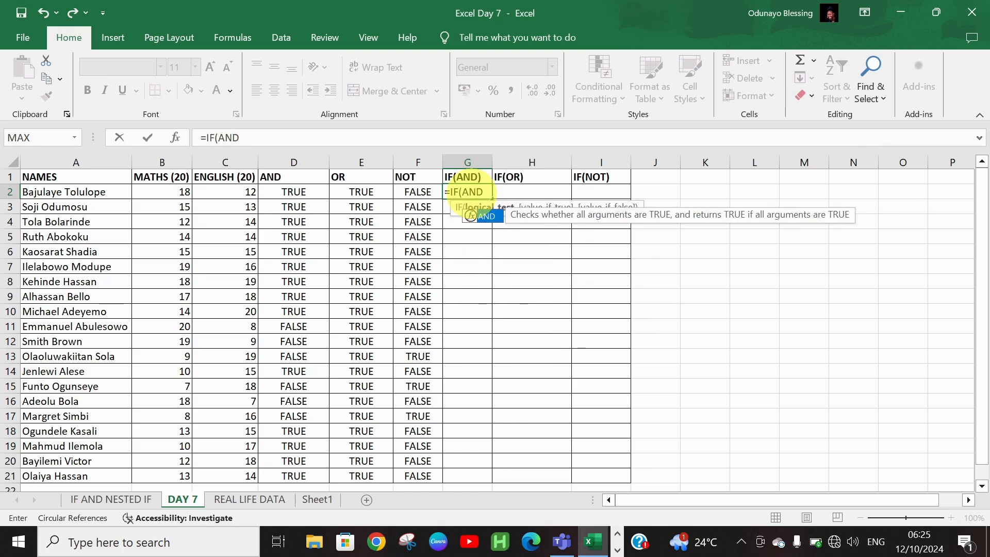
text(()
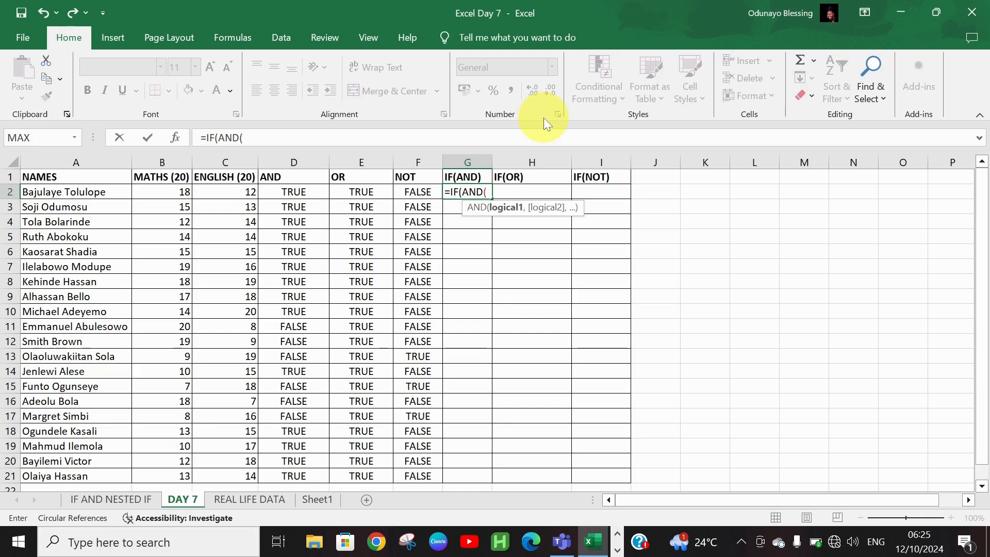
click(174, 190)
text(>=10)
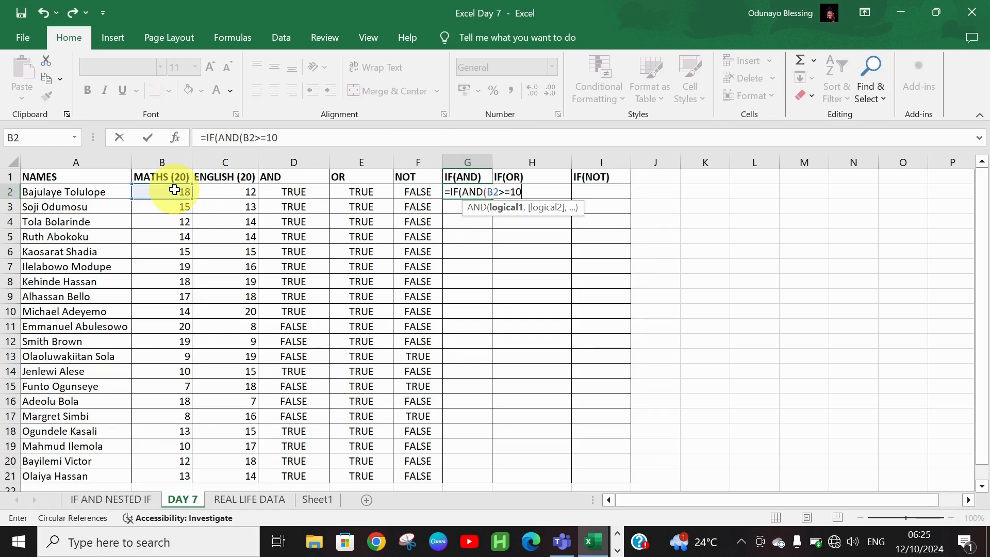
text(,)
click(209, 194)
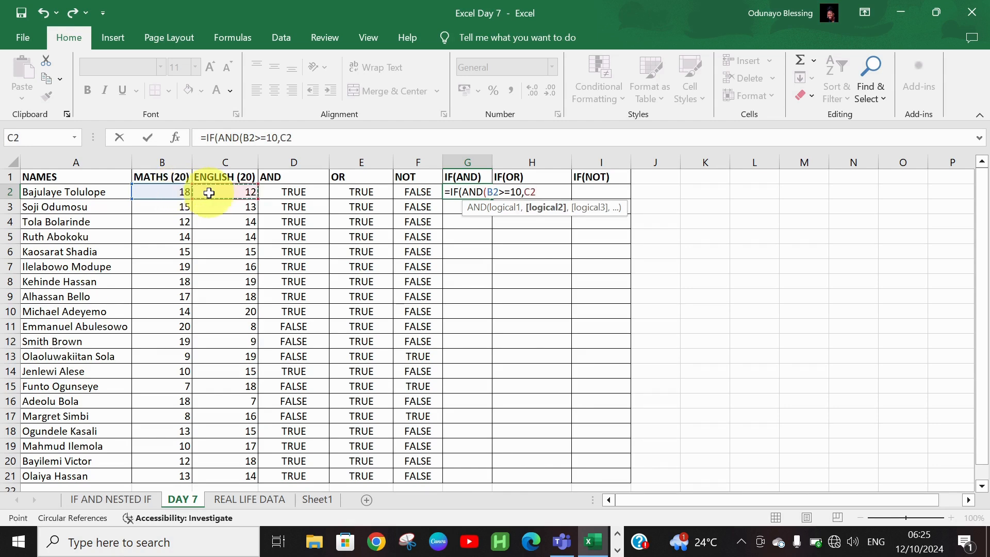
text(>=10))
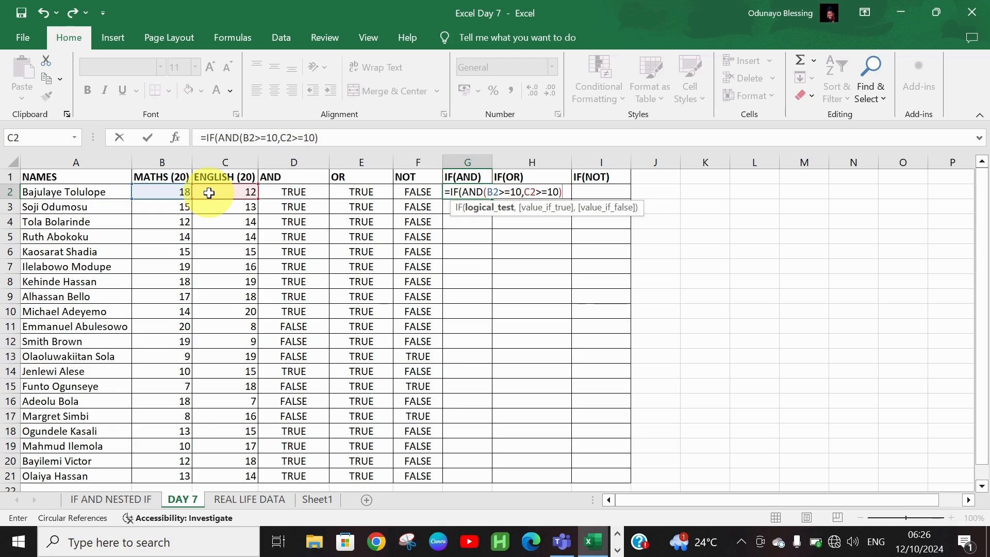
Complete the G2 formula with "PASS" if true and "FAIL" if false, and fill it down to G21.
text(,)
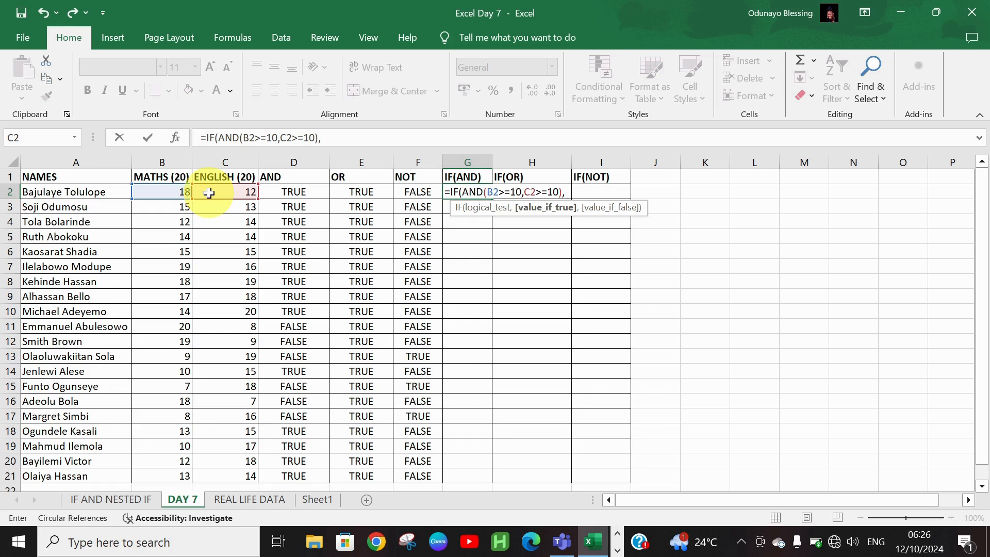
text( "PASS","FAIL)
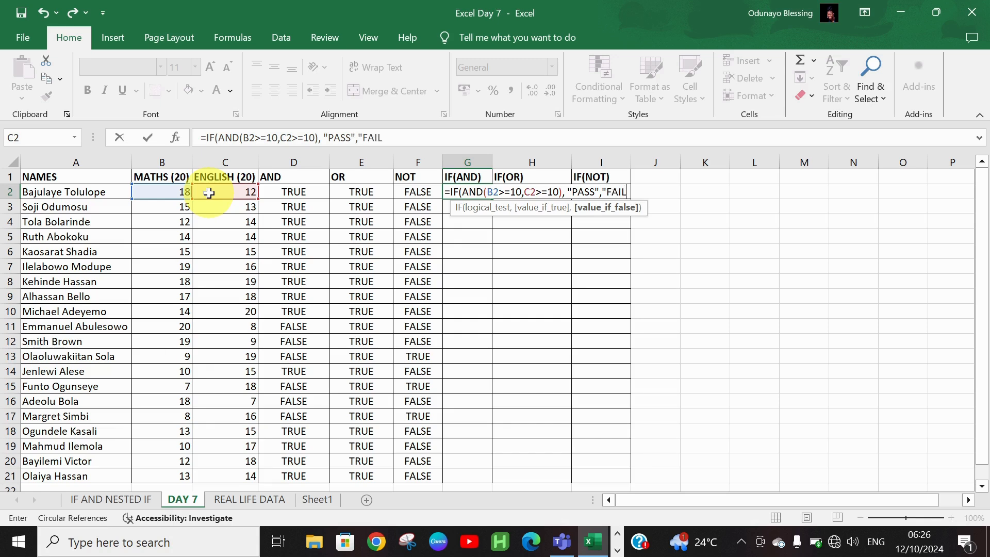
text("))
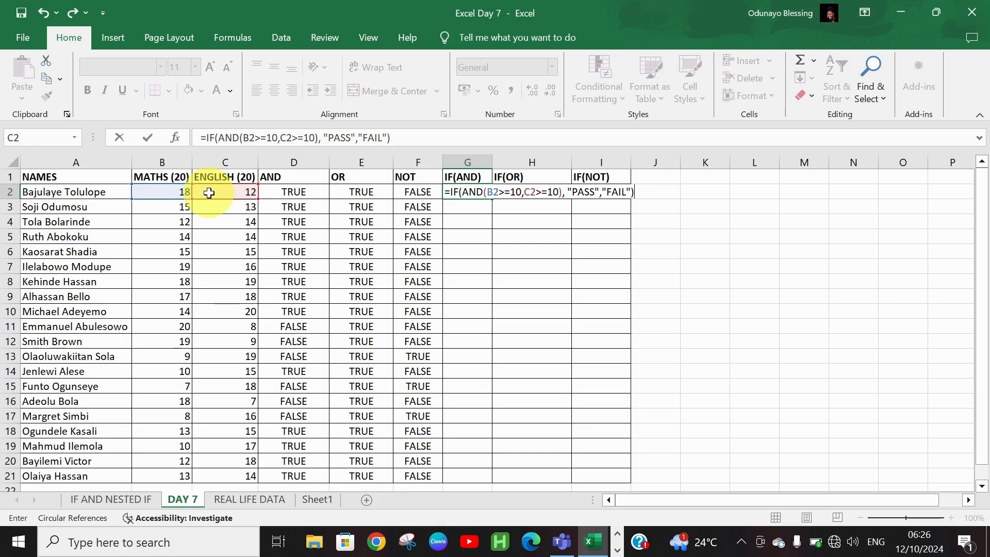
key(Return)
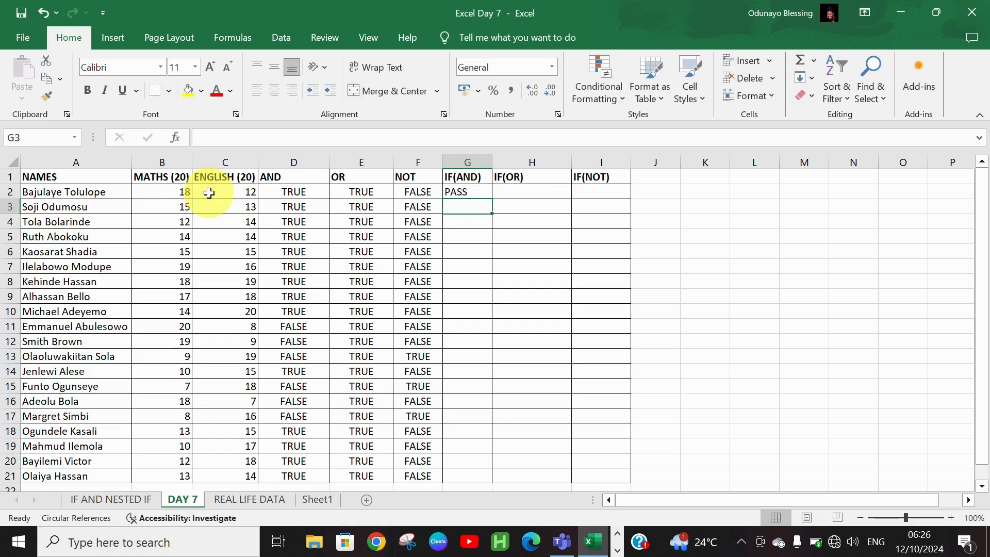
click(469, 191)
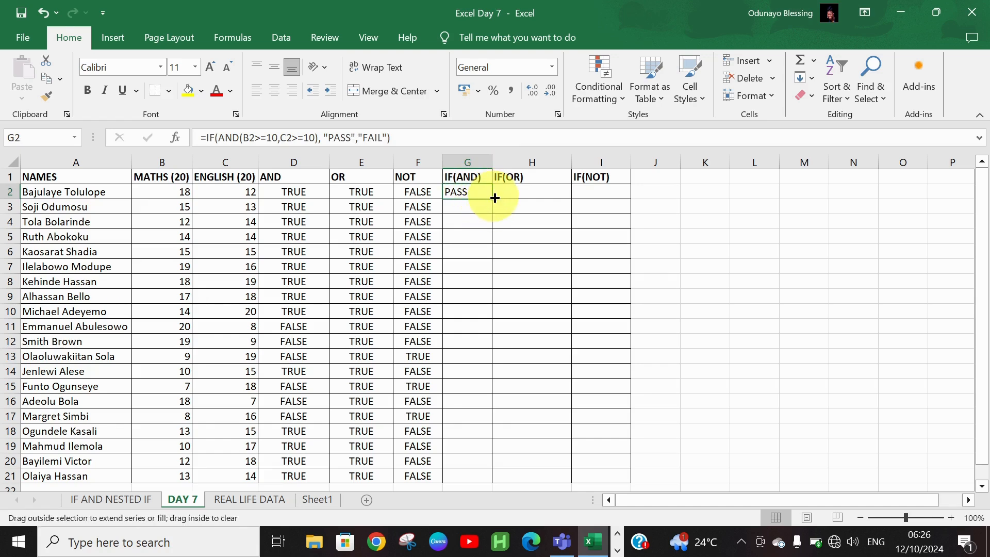
double_click(491, 199)
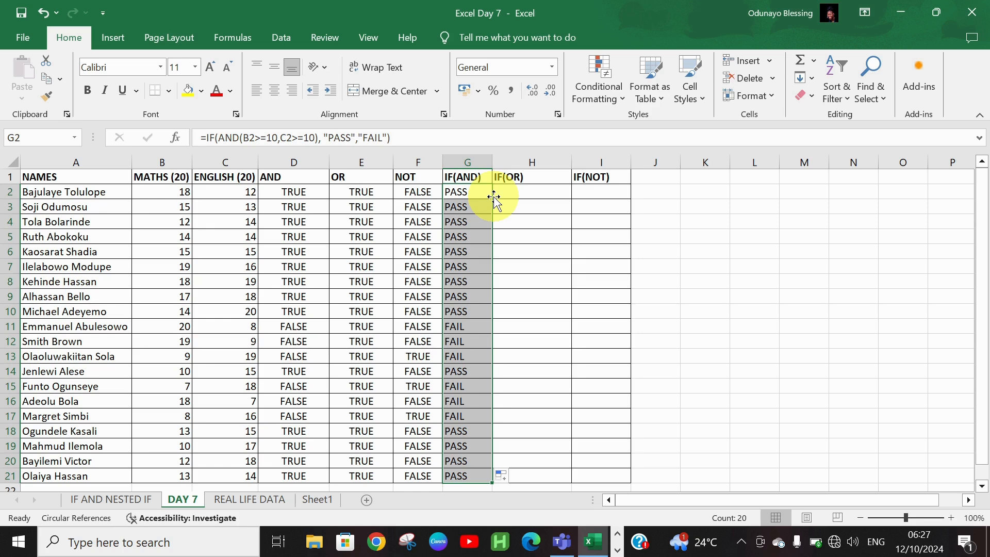
Enter the formula =IF(OR(B2>=10,C2>=10),"PARTIALLY PASS", "FAIL") in H2 under the IF(OR) heading.
click(515, 191)
text(=)
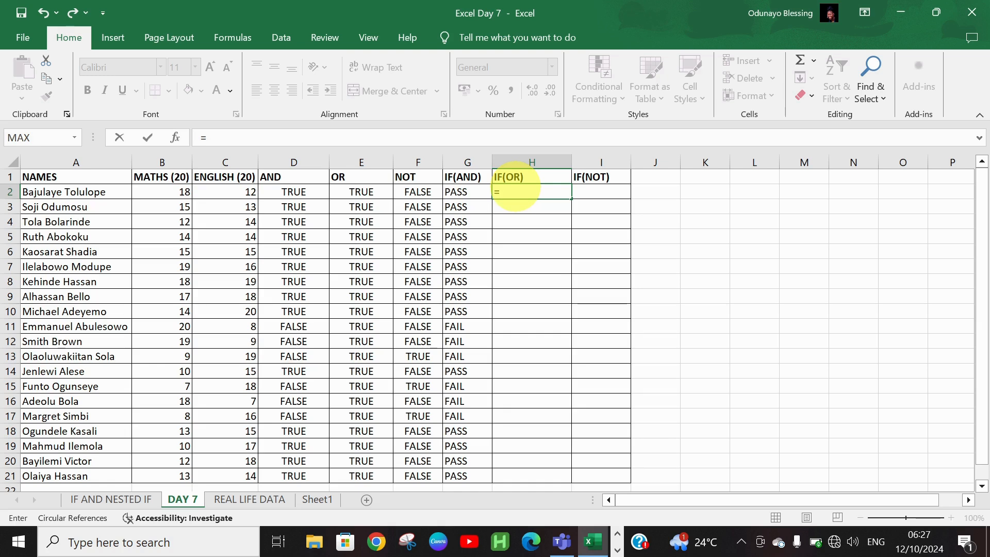
text(IF)
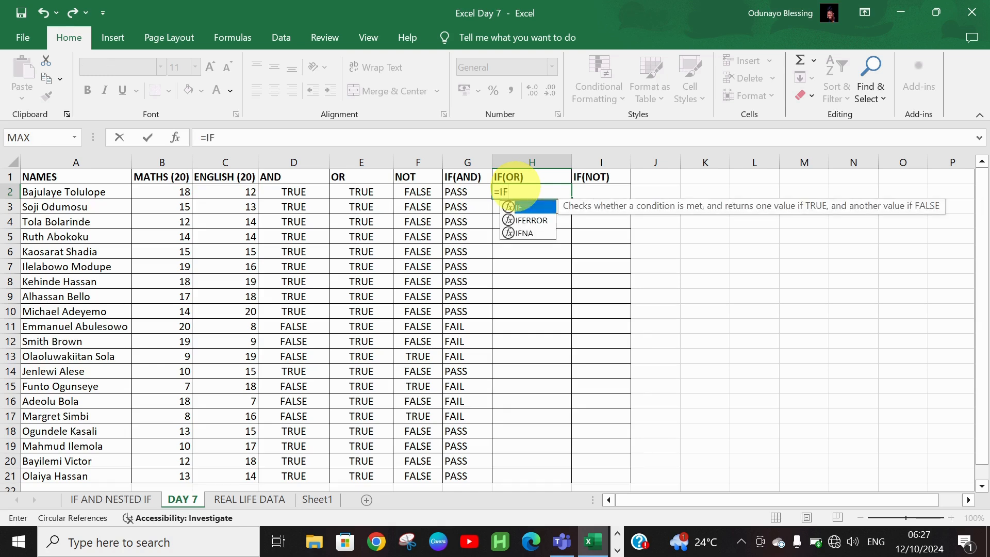
text((OR)
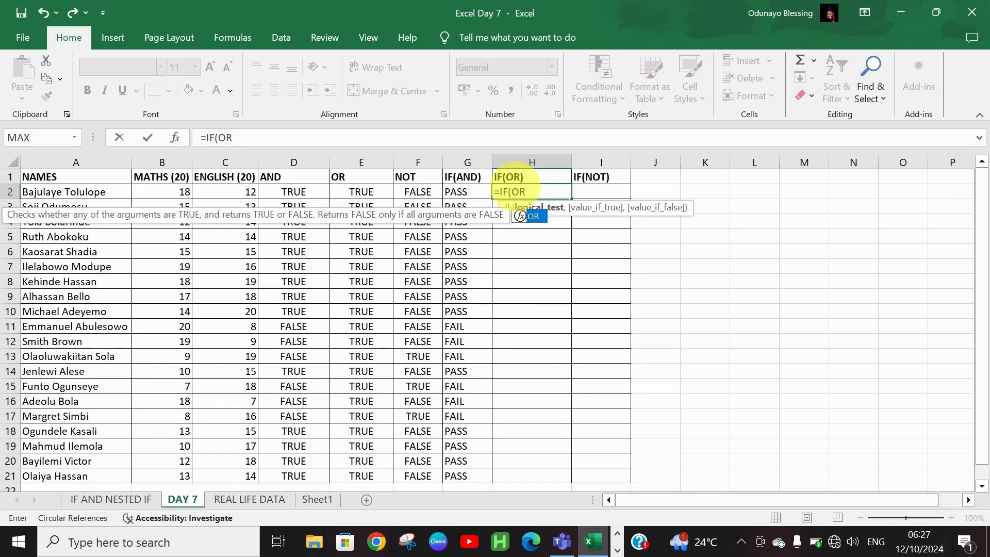
text(()
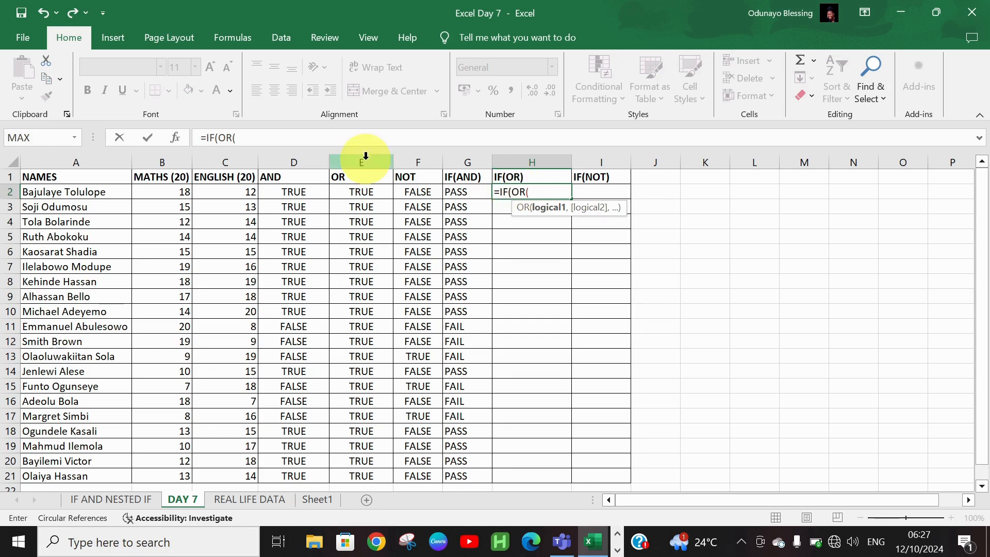
click(166, 189)
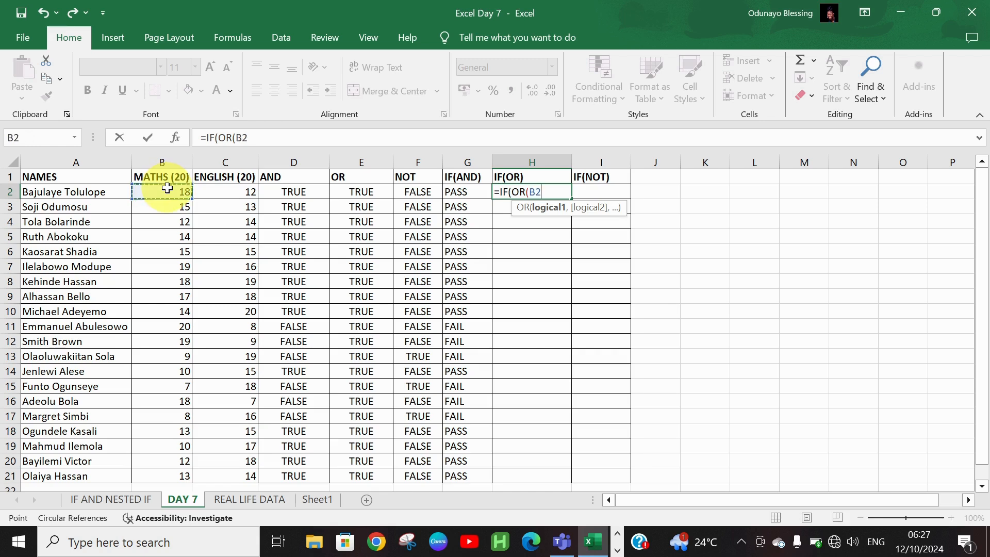
text(>=10,)
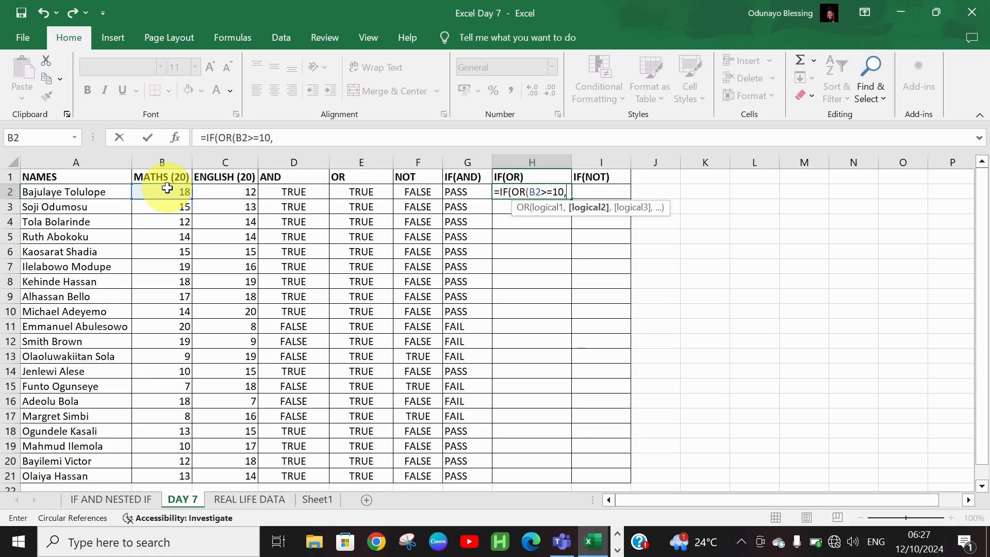
click(221, 190)
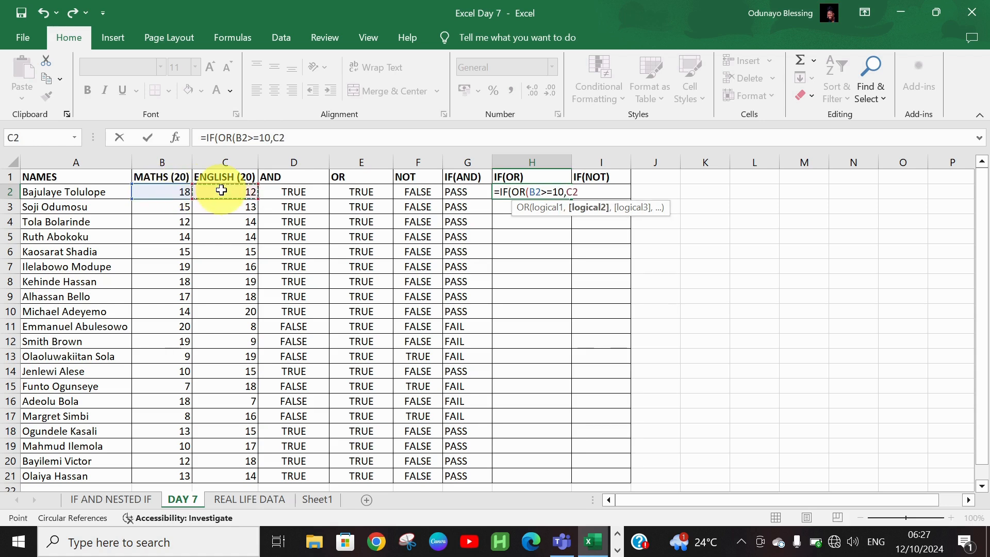
text(=10))
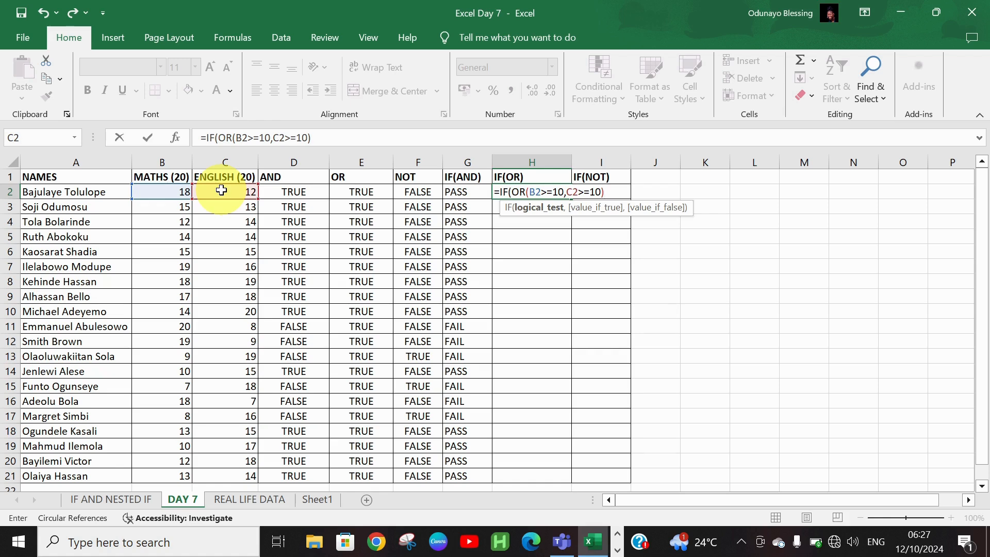
text(,)
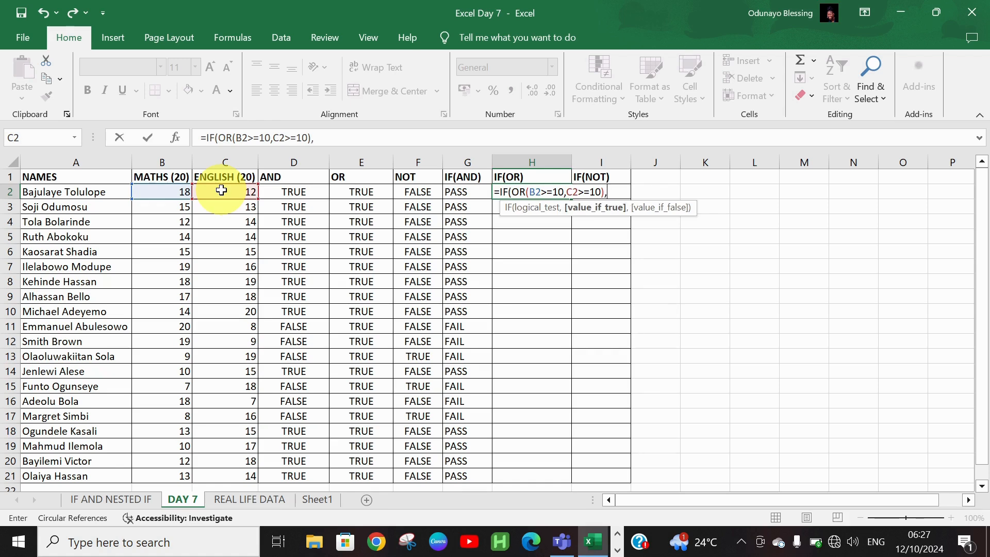
text("PARTIALLY PASS", "FAIL"))
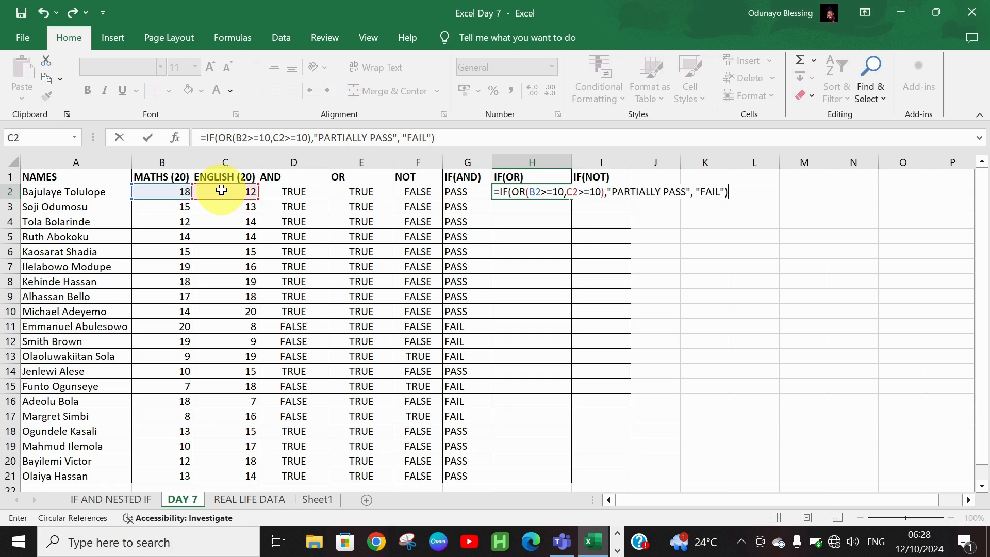
key(Return)
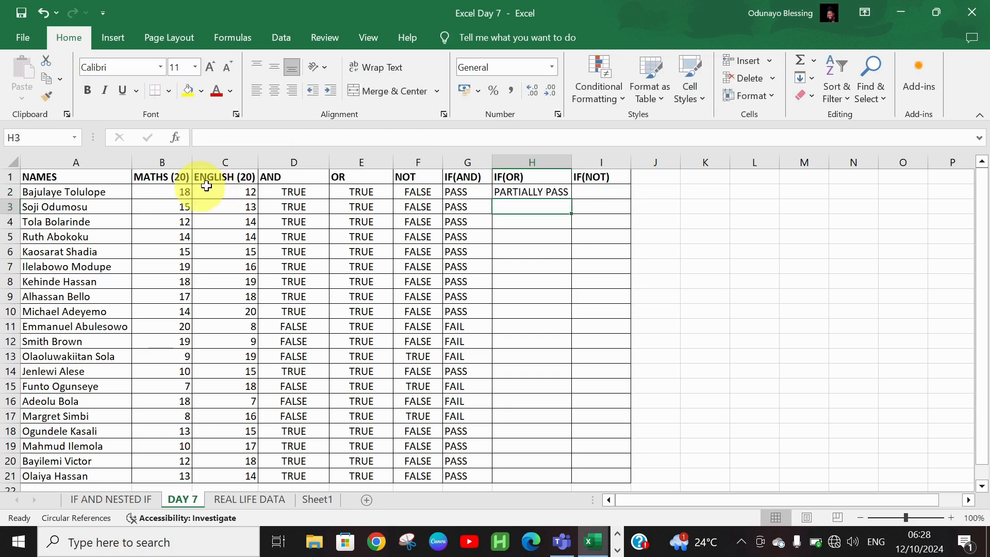
Fill the H2 formula down to H21 and highlight the OR and IF(OR) columns in turn to compare their results.
click(527, 194)
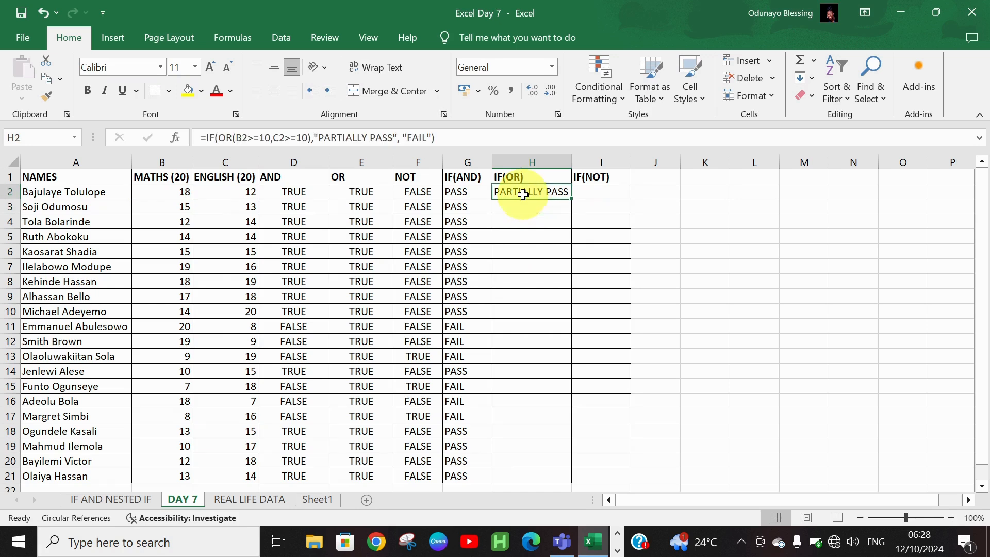
double_click(571, 199)
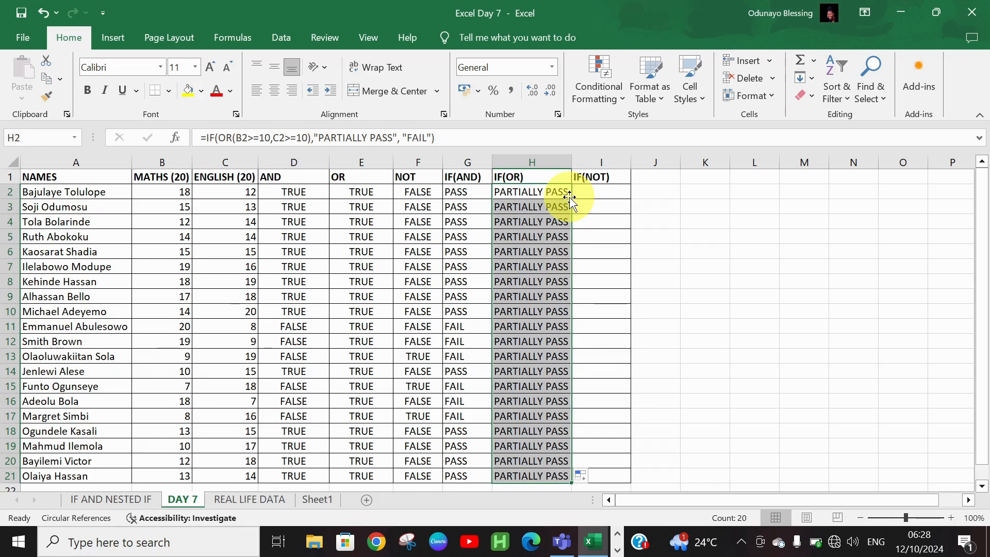
click(374, 163)
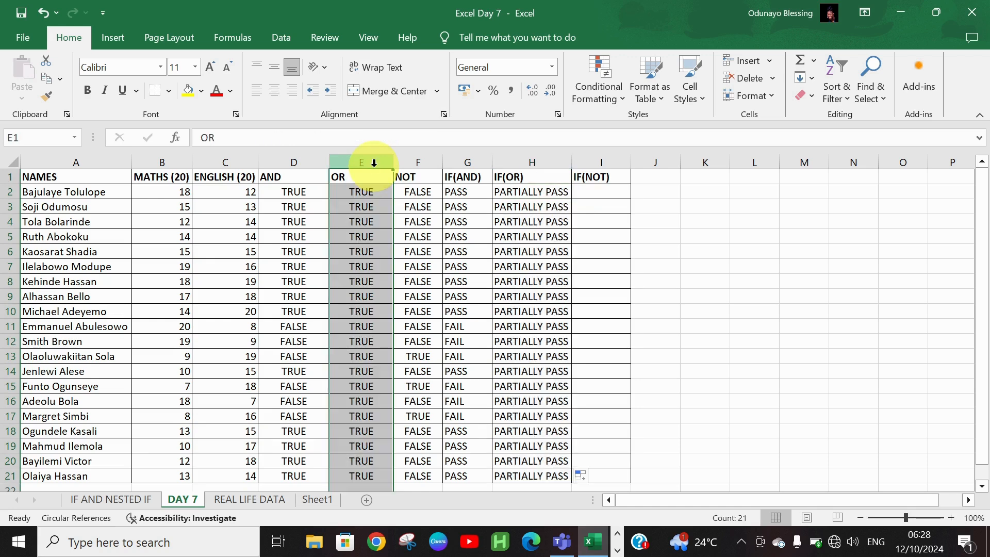
click(539, 158)
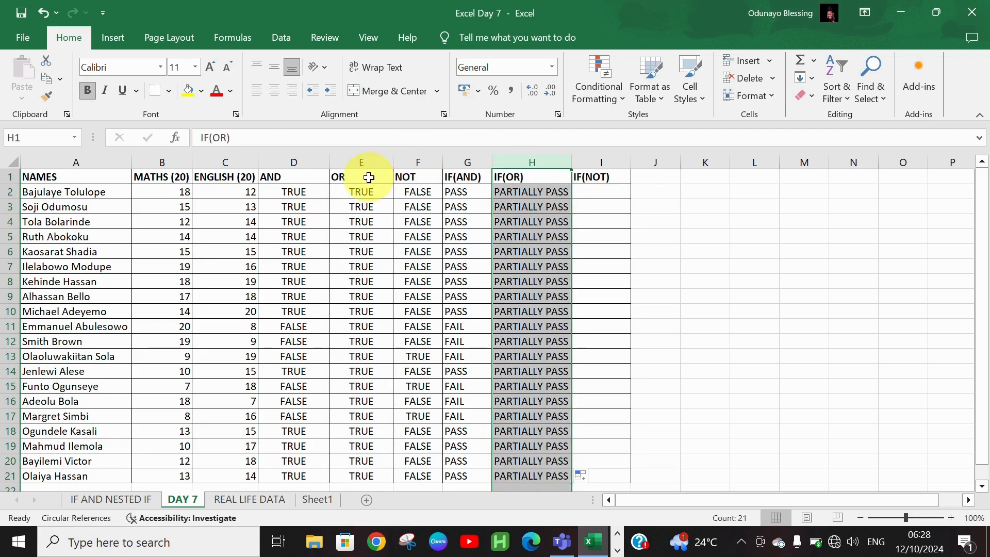
click(363, 161)
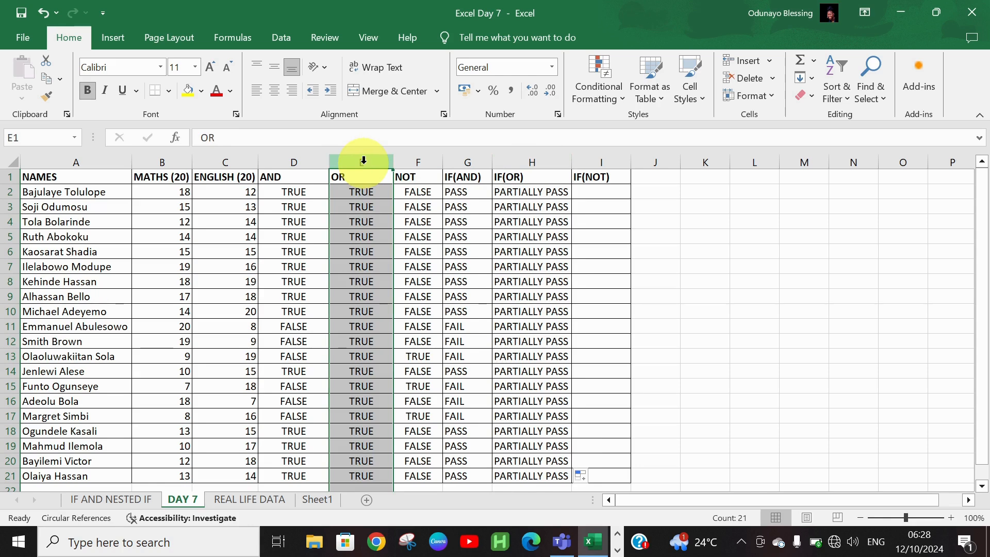
click(518, 157)
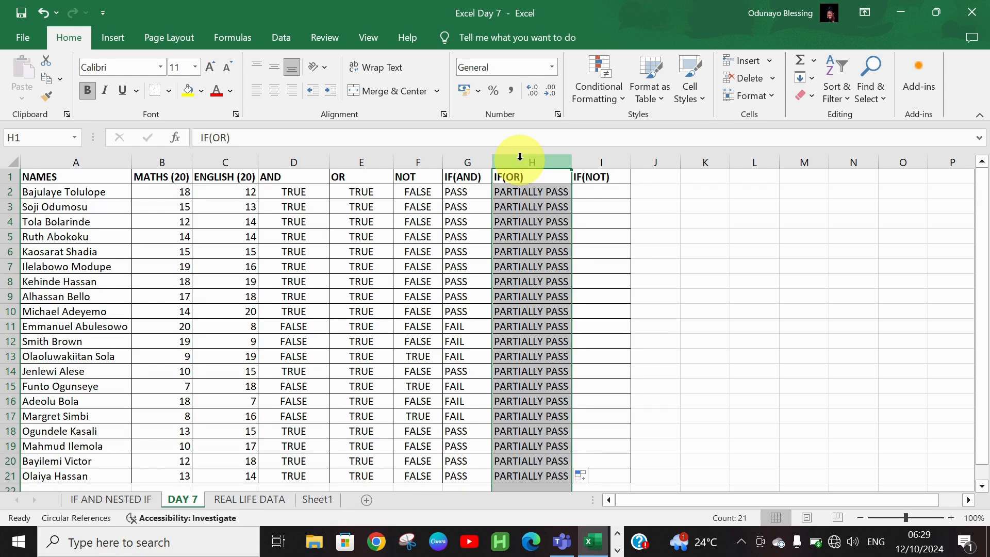
Check the NOT formula in F2 and begin an IF formula in I2 with NOT(B2>=10) as its logical test.
click(580, 188)
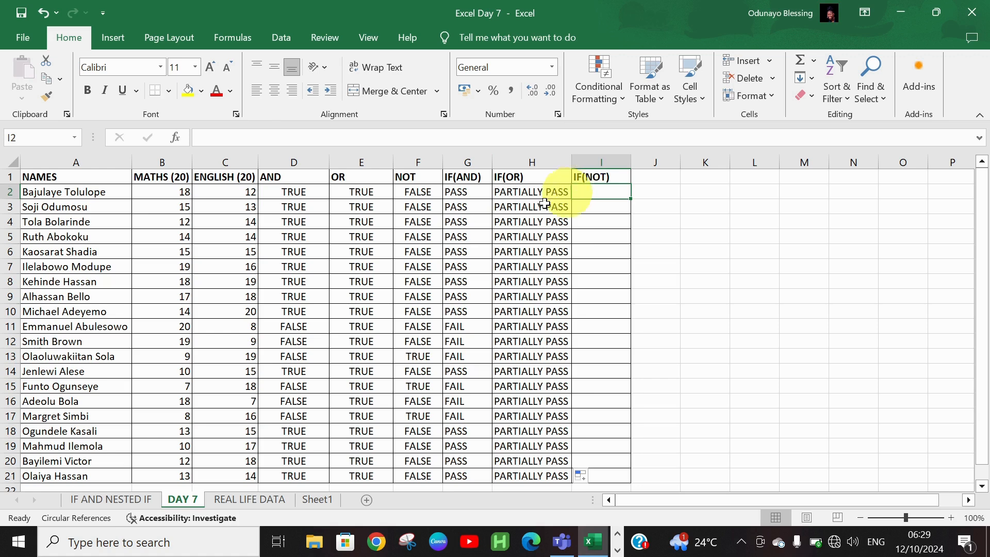
click(428, 191)
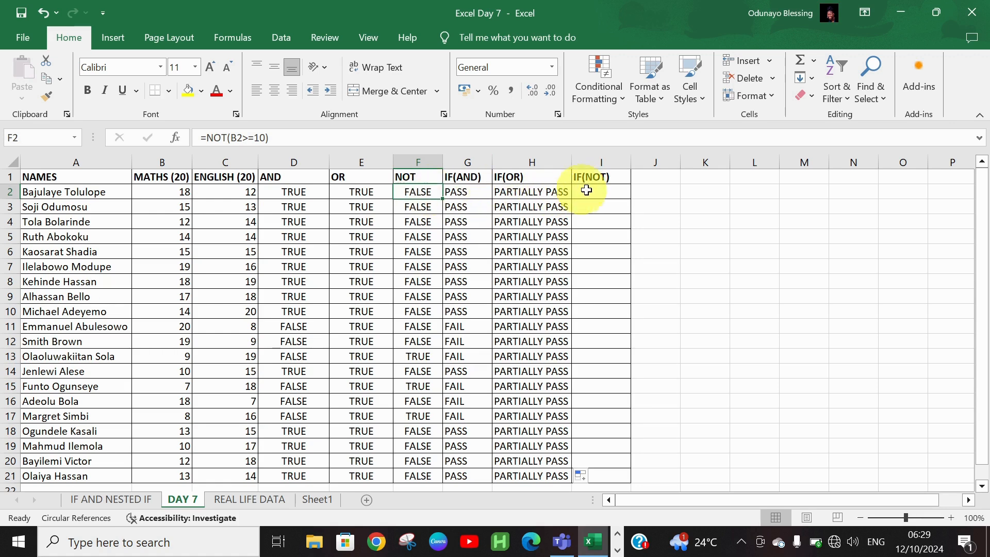
click(602, 190)
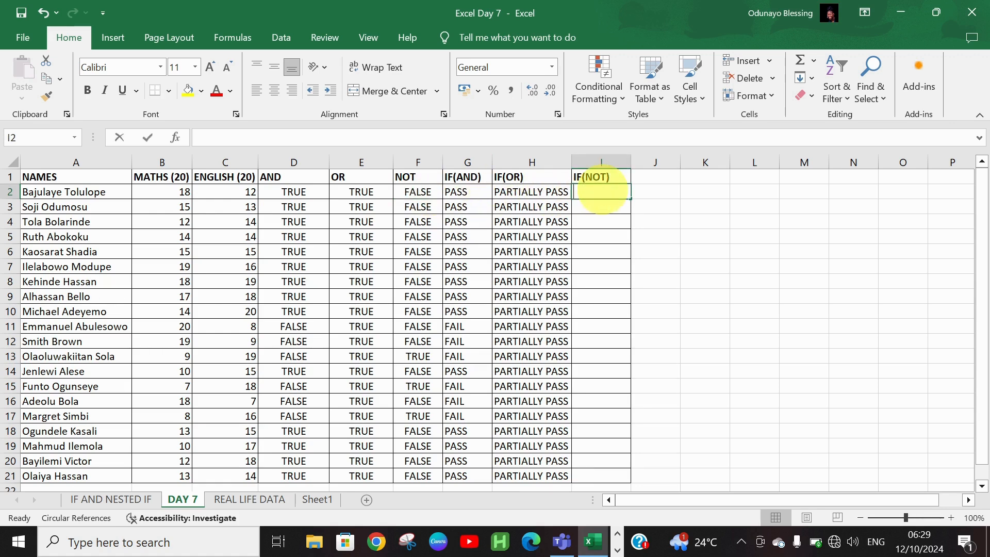
text(=IF)
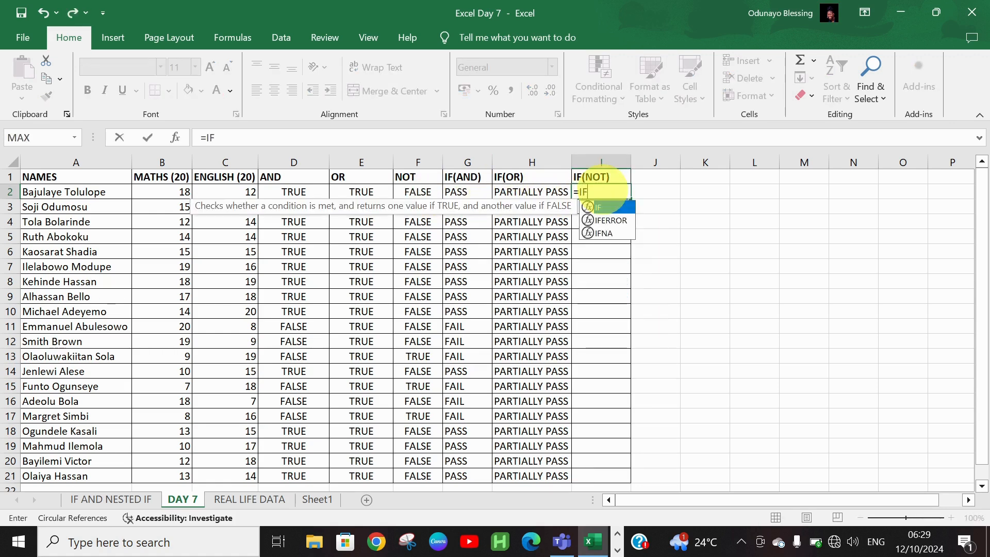
text((NOT)
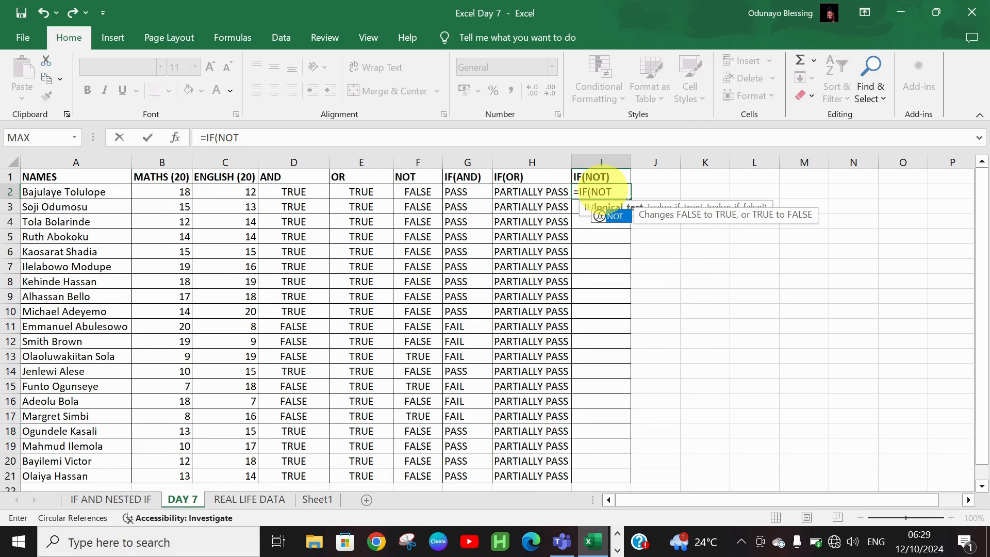
text(()
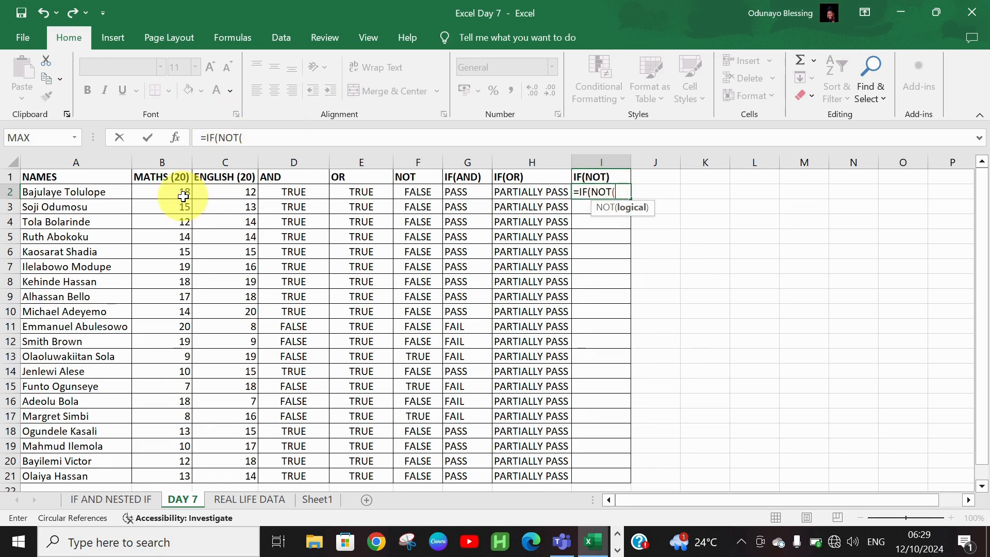
click(181, 194)
text(>=1)
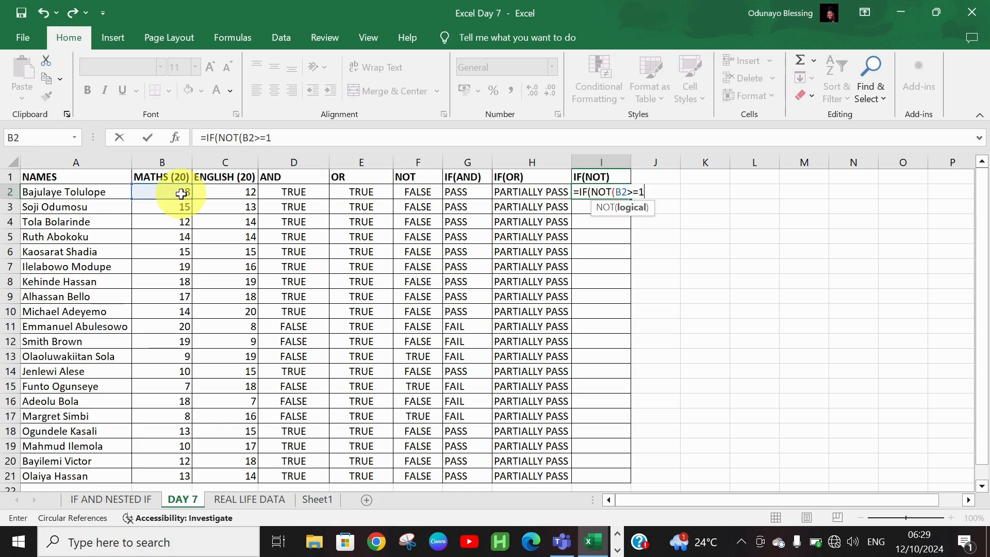
text(0))
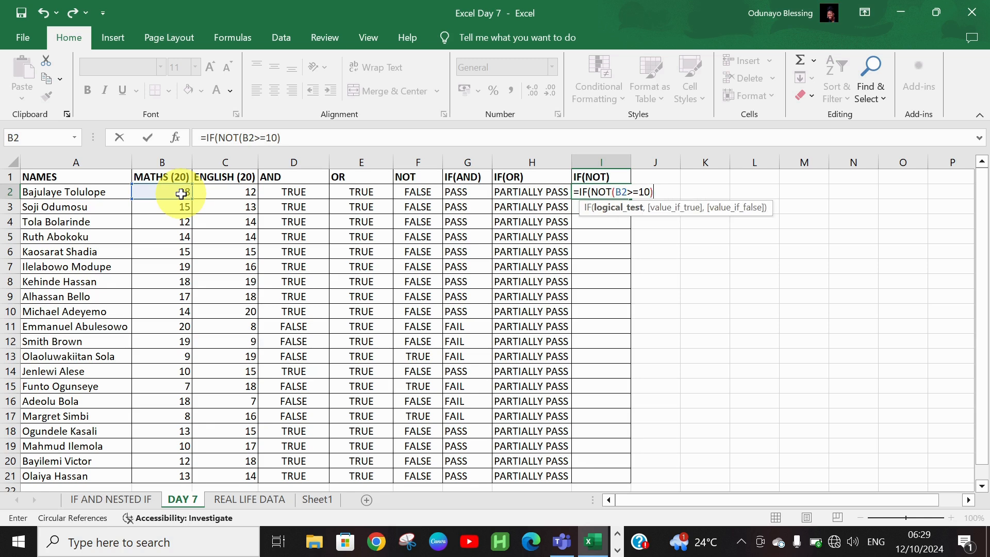
Complete the I2 formula with "FAIL" if true and "PASS" if false, and fill it down to I21.
text(,)
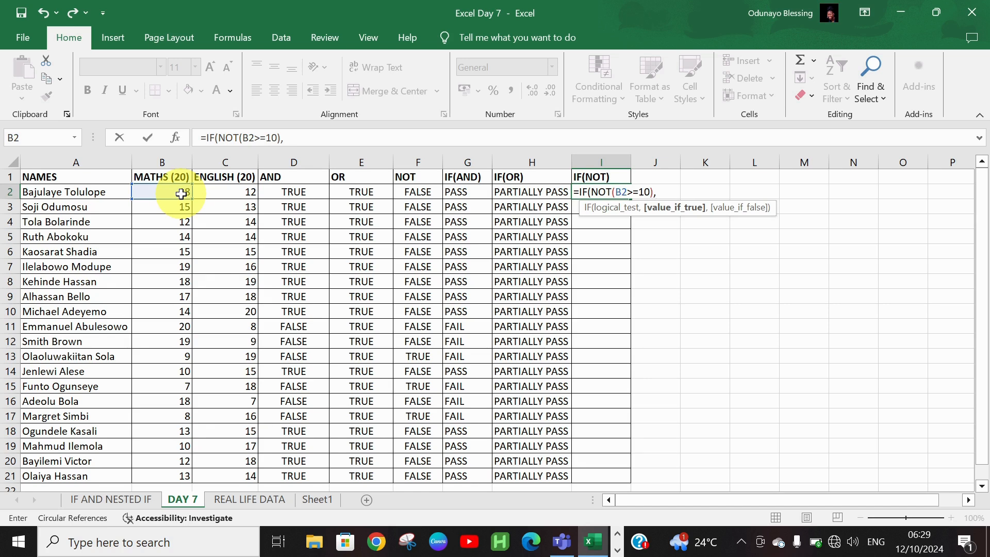
text("FAIL",)
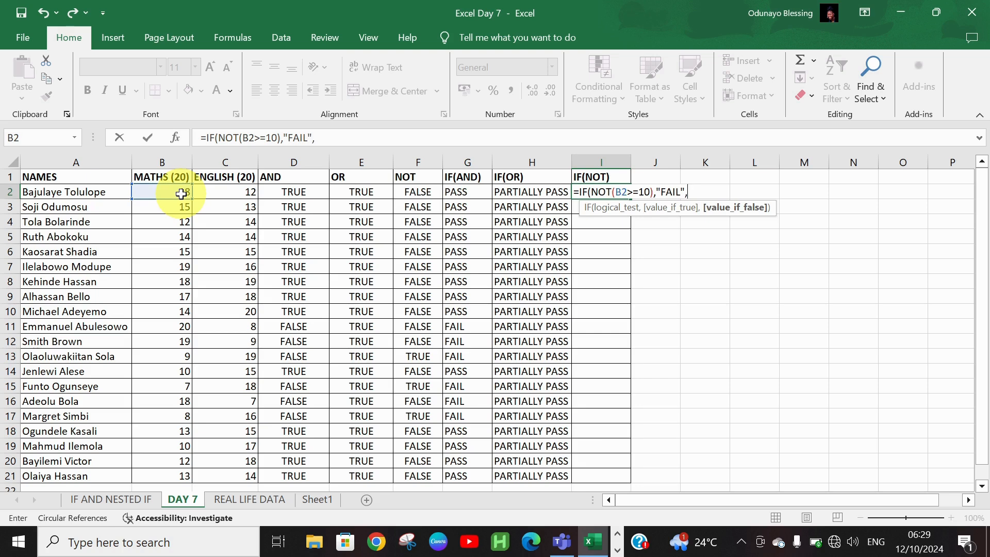
text("PASS"))
key(Return)
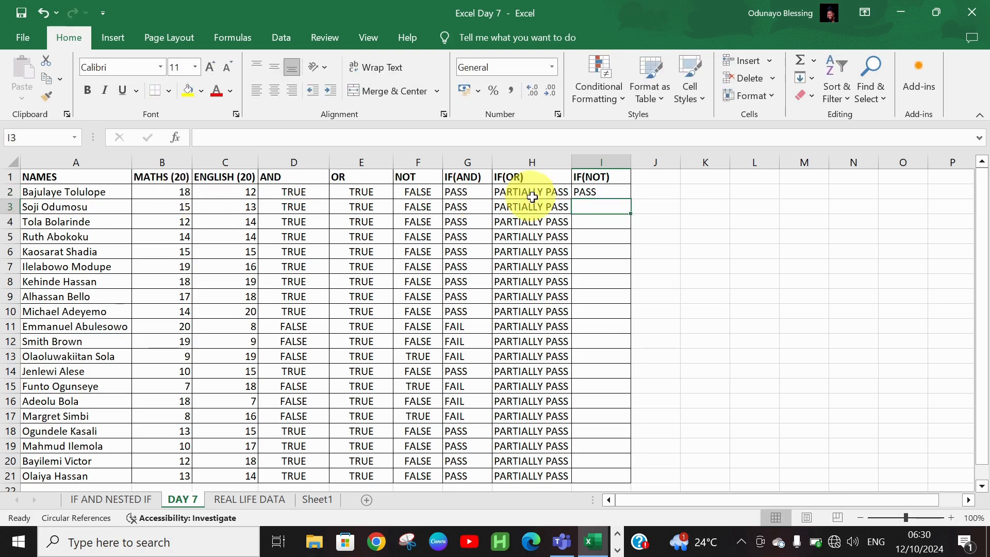
click(605, 191)
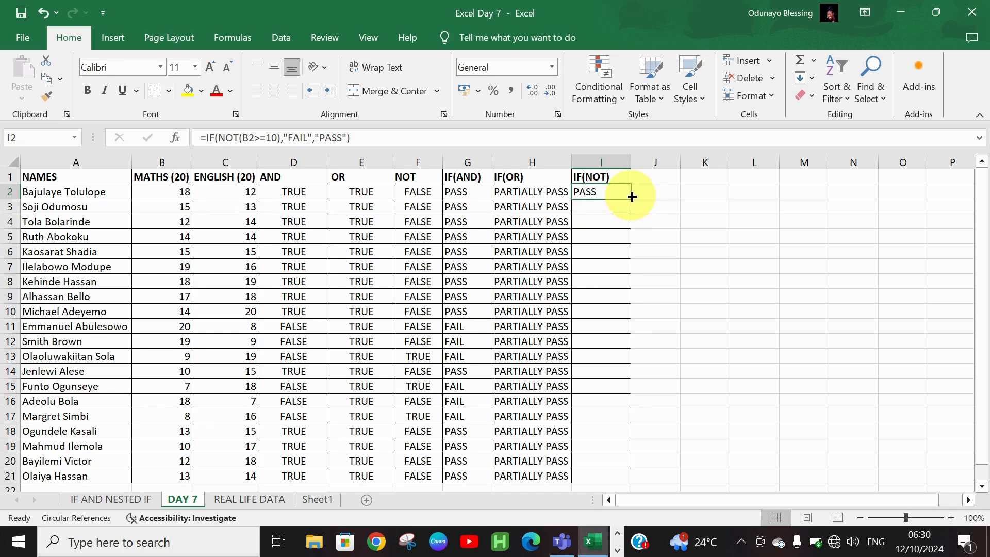
double_click(631, 197)
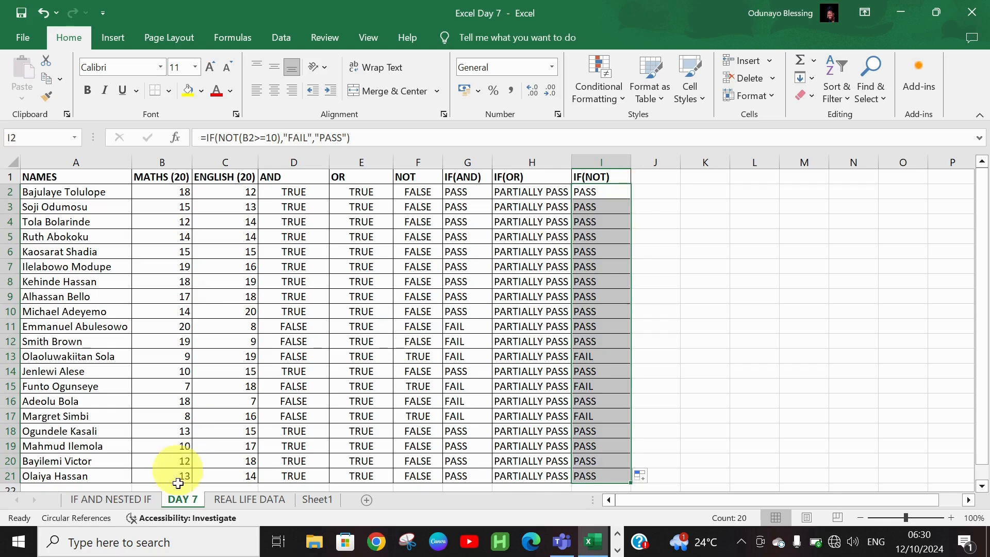
On the REAL LIFE DATA sheet, enter the heading SALES TARGET AND PRODUCT STOCK LEVEL in F1.
click(235, 499)
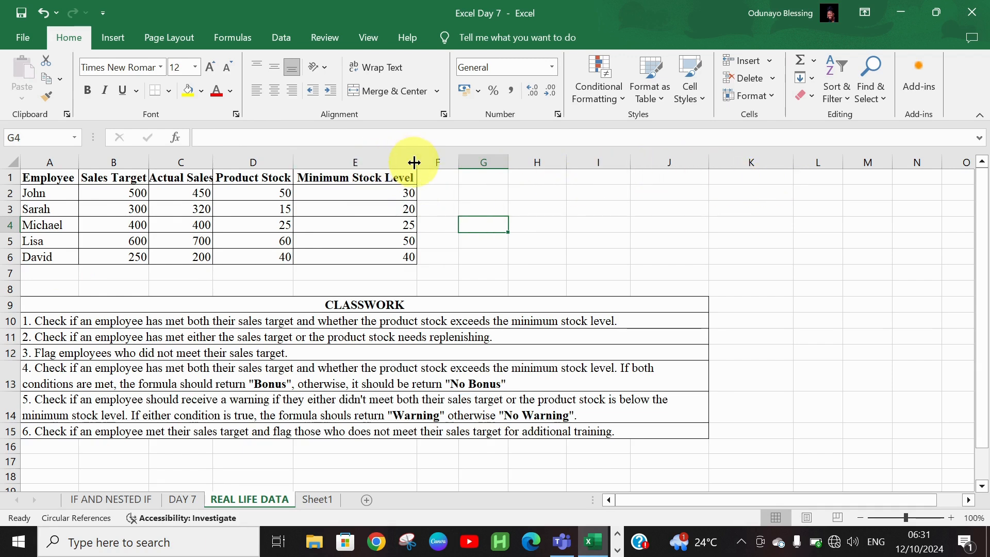
click(437, 175)
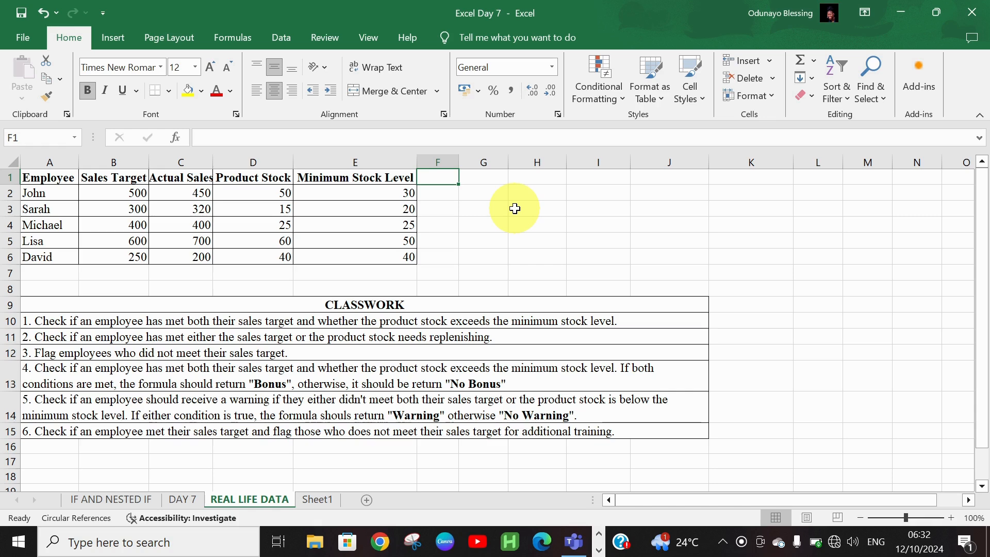
text(SALES TARGET AND)
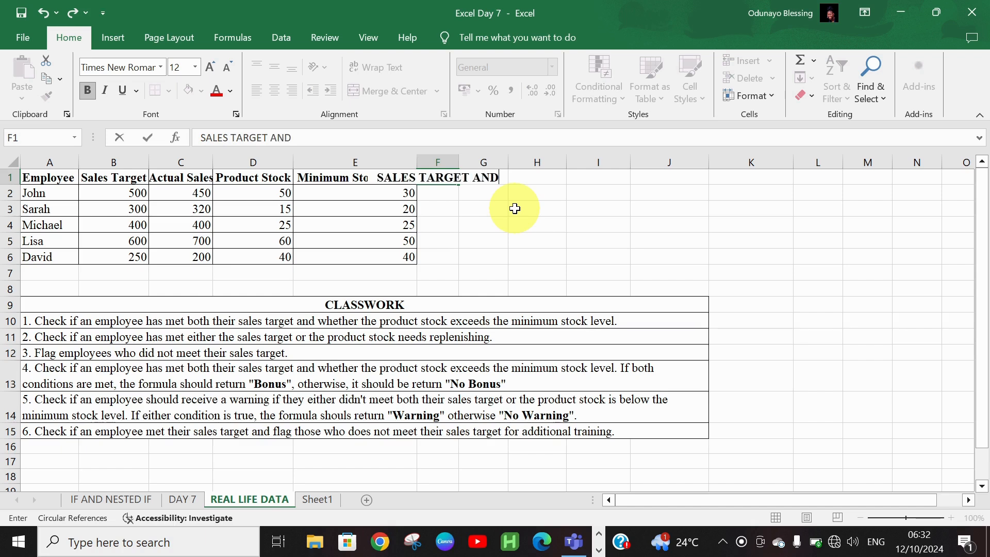
text( PRODCUT)
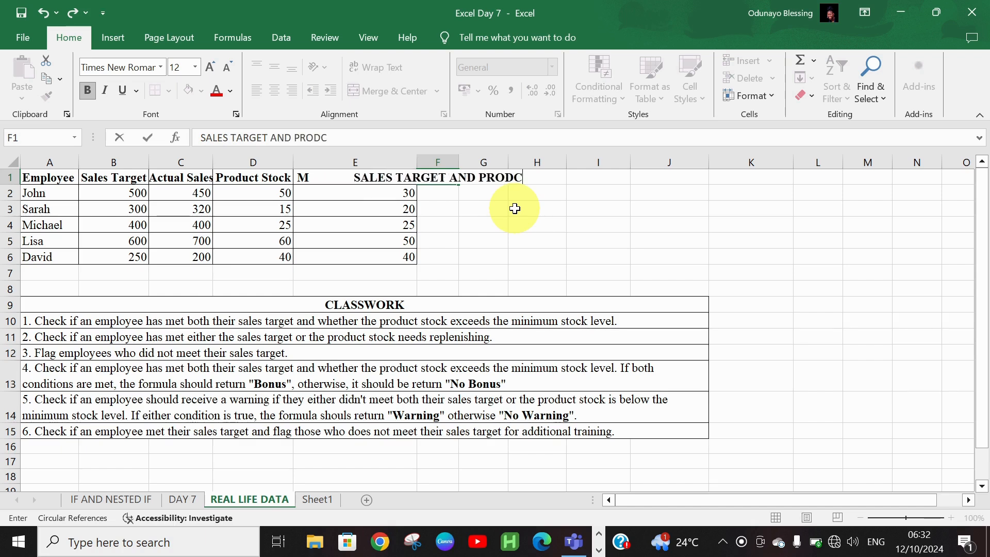
key(BackSpace)
key(BackSpace)
key(BackSpace)
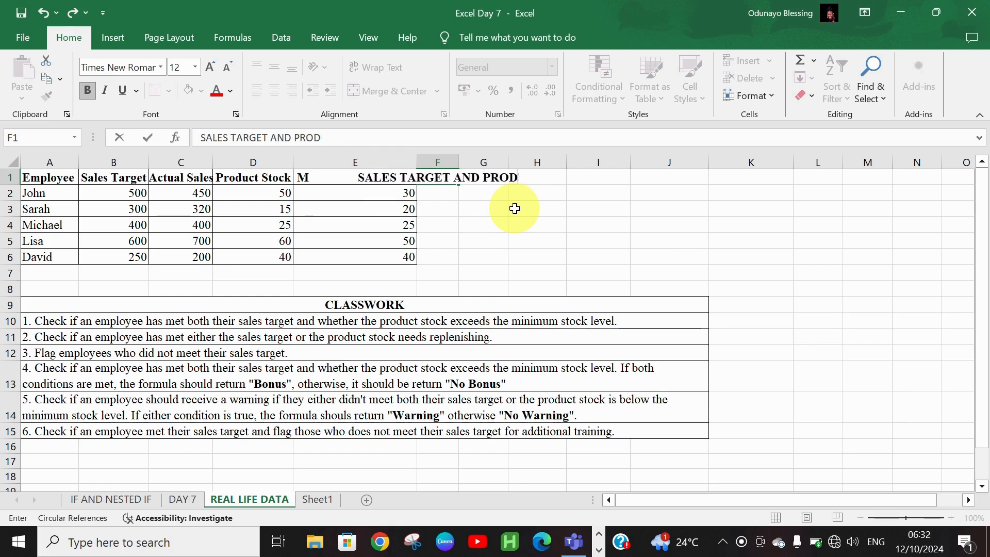
text(UCT)
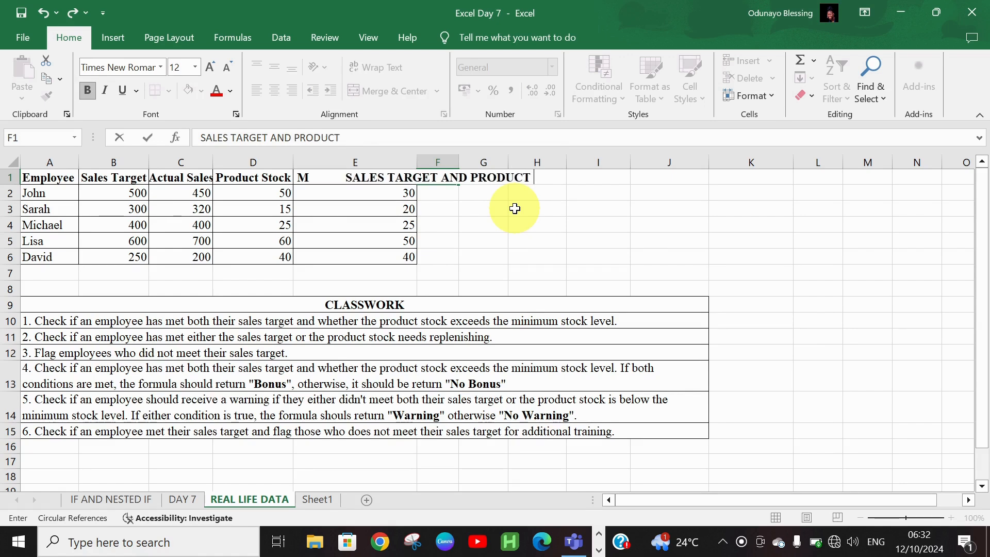
text( STOC)
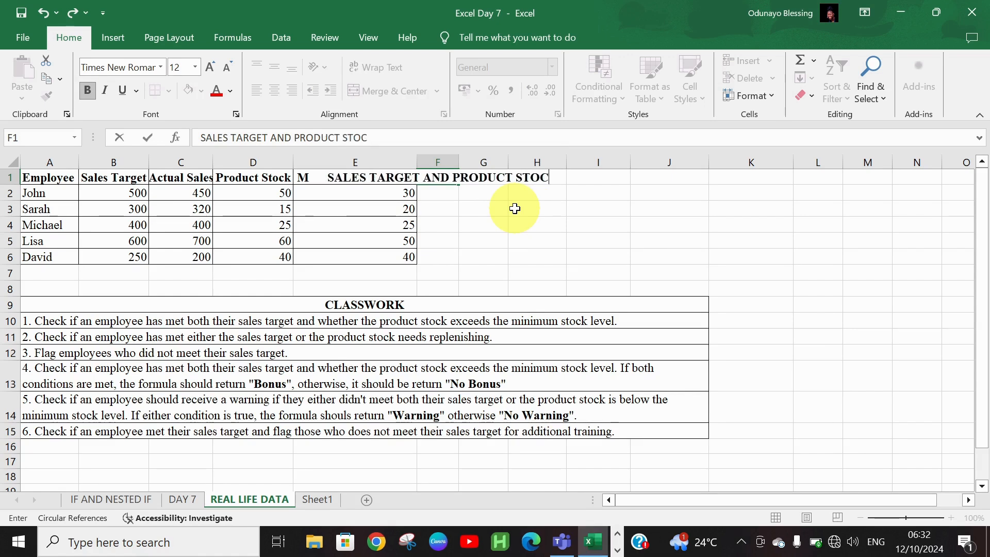
text(K LEBVE)
key(BackSpace)
key(BackSpace)
key(BackSpace)
text(VEL)
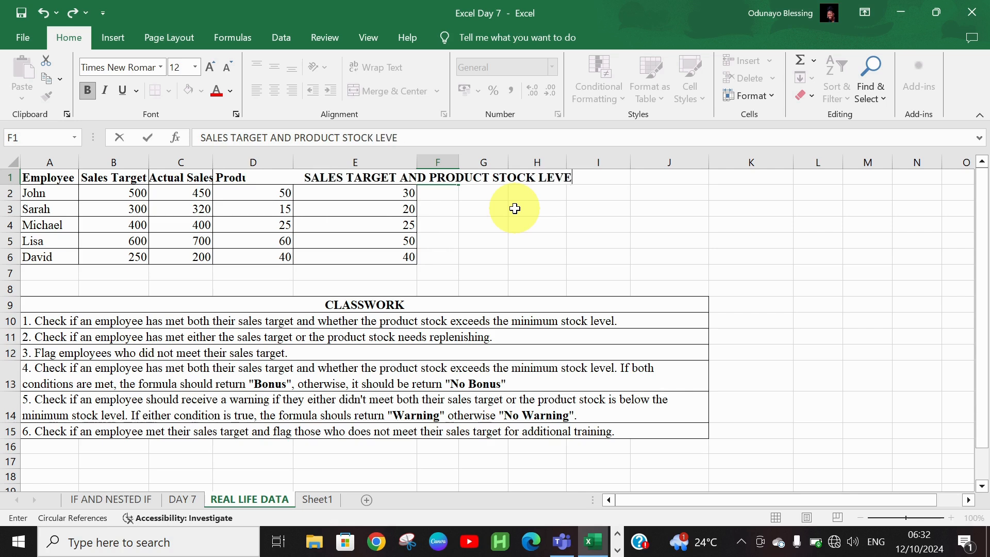
click(634, 245)
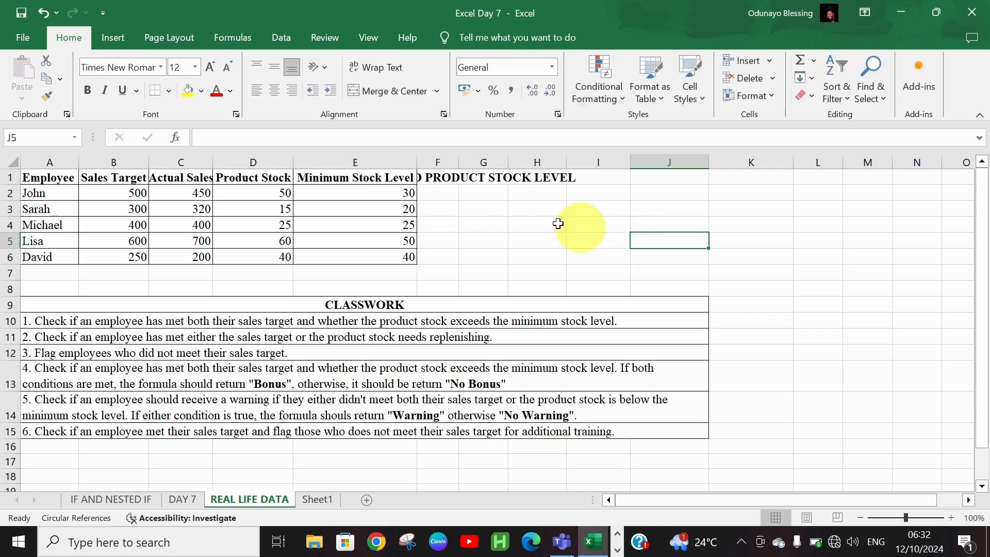
Narrow columns B to F so they are only slightly wider than their data, leaving the long headings cut off.
double_click(458, 162)
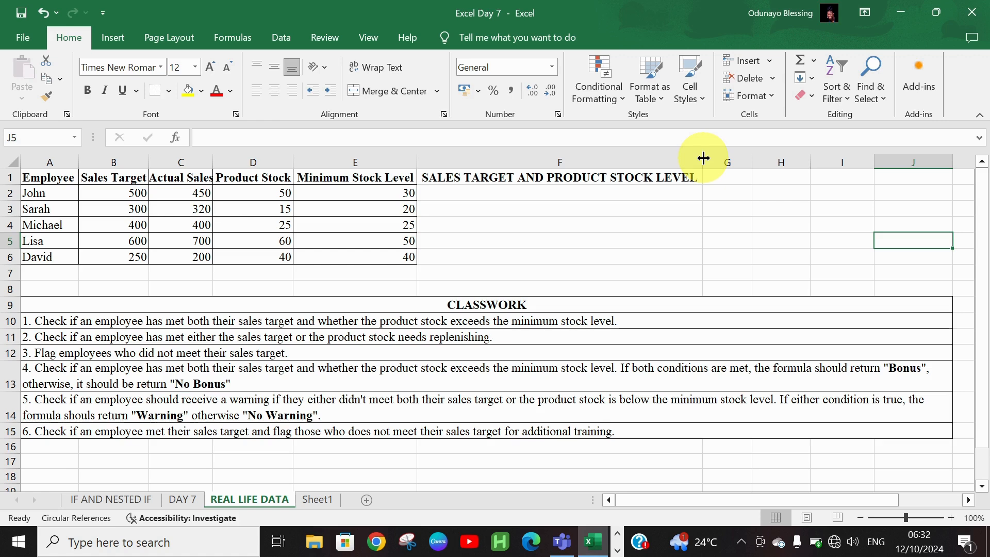
drag(703, 158, 526, 159)
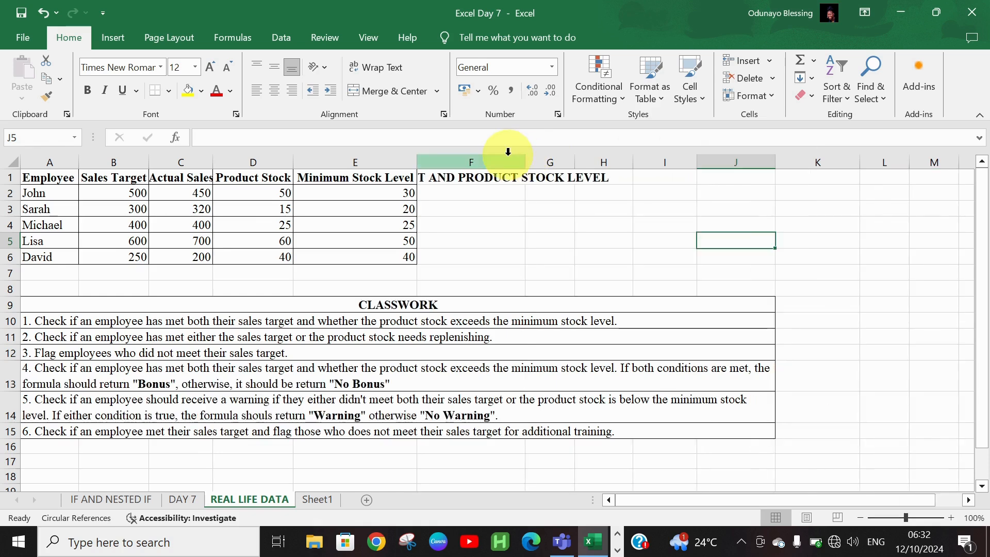
click(491, 173)
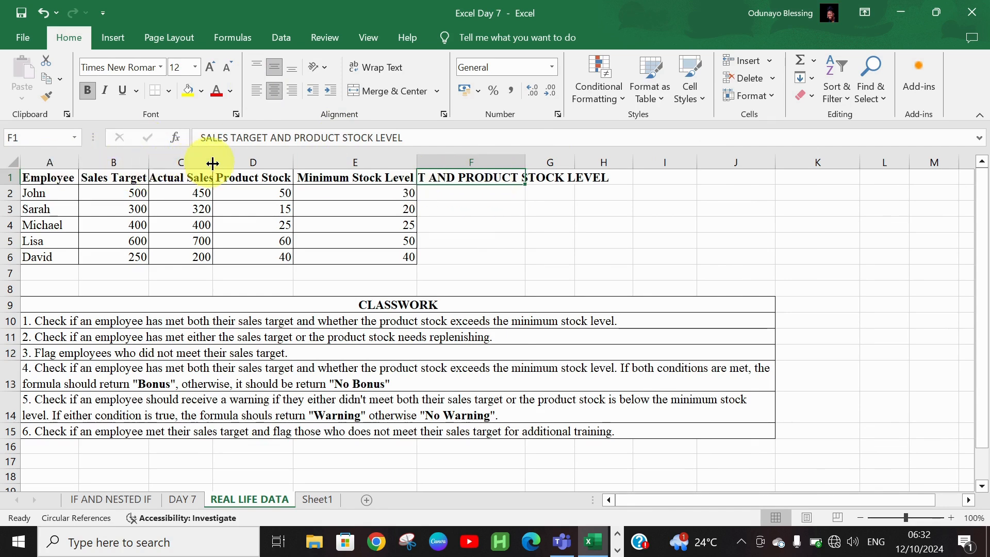
drag(208, 164, 126, 165)
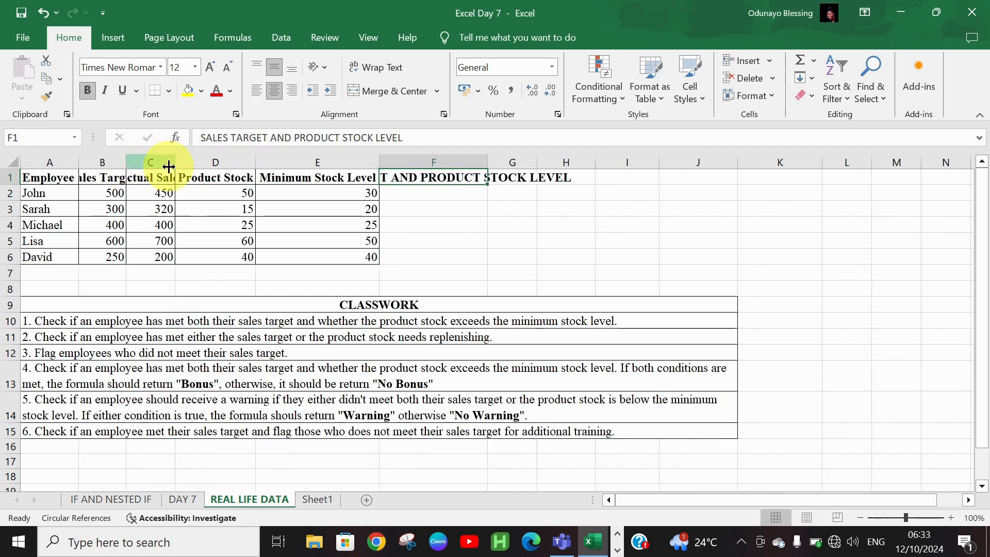
drag(256, 163, 235, 163)
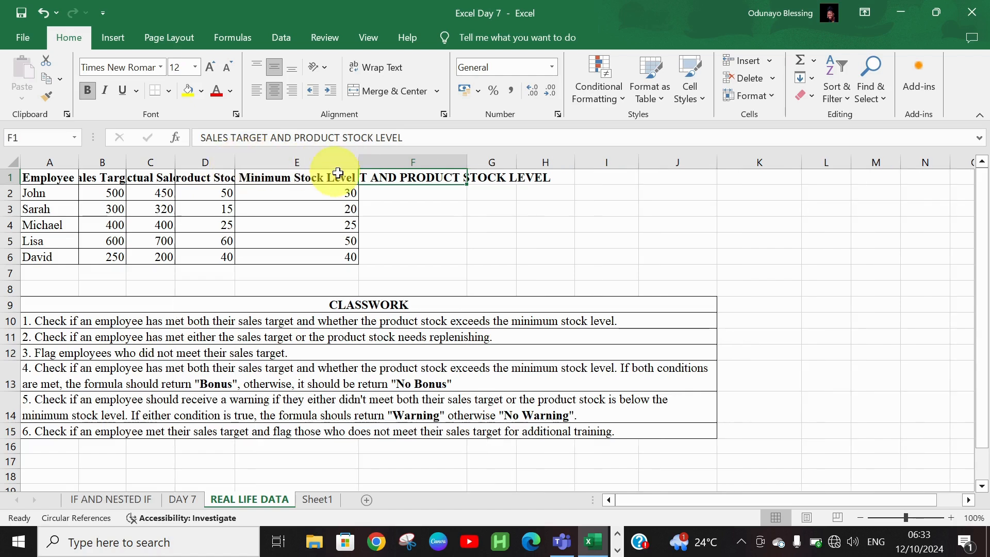
drag(359, 163, 314, 162)
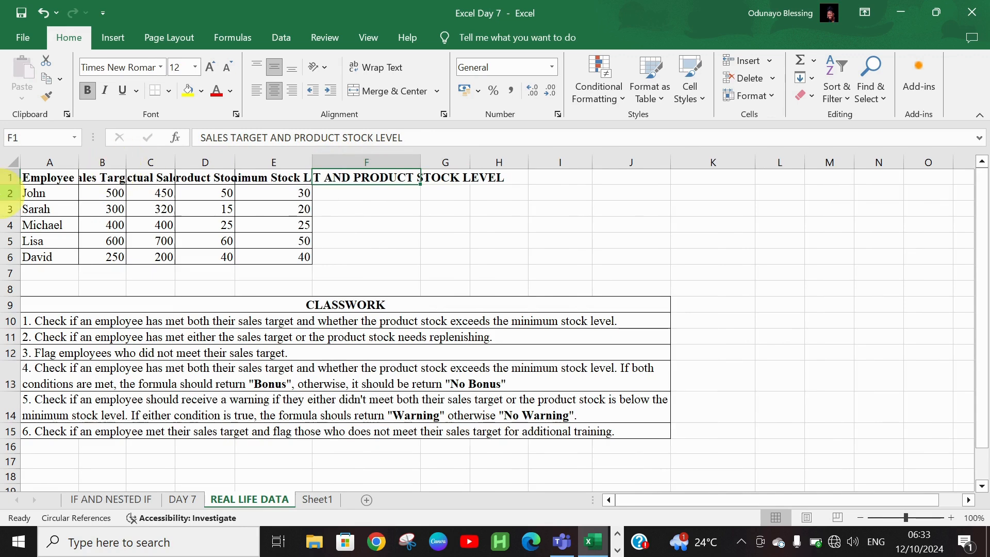
Wrap the text of the whole heading row 1 so the long headings break over several lines.
click(6, 174)
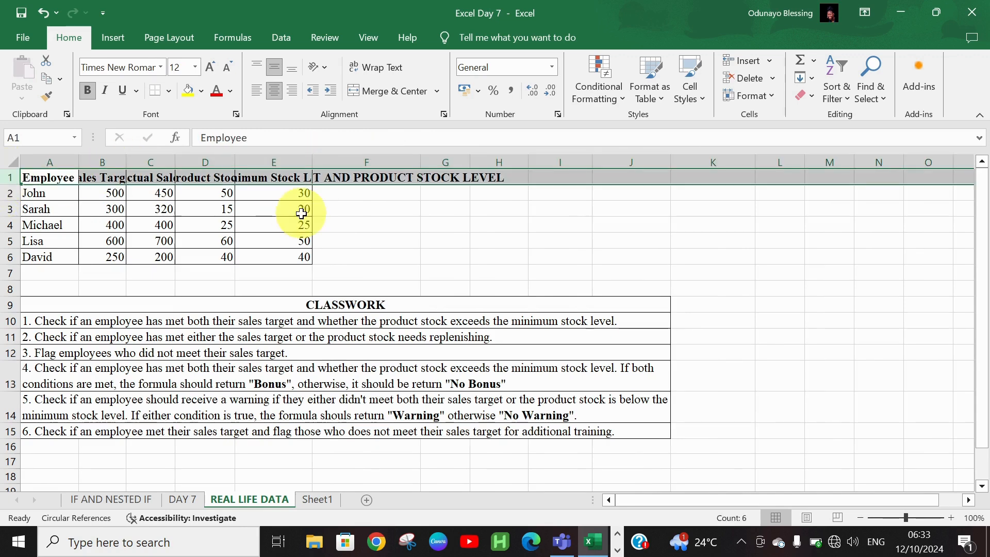
click(371, 64)
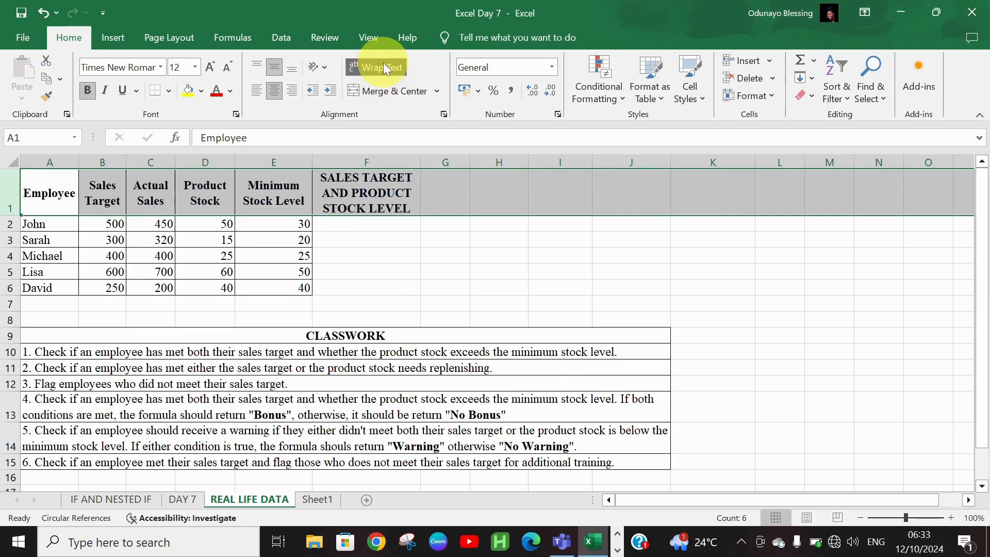
click(382, 64)
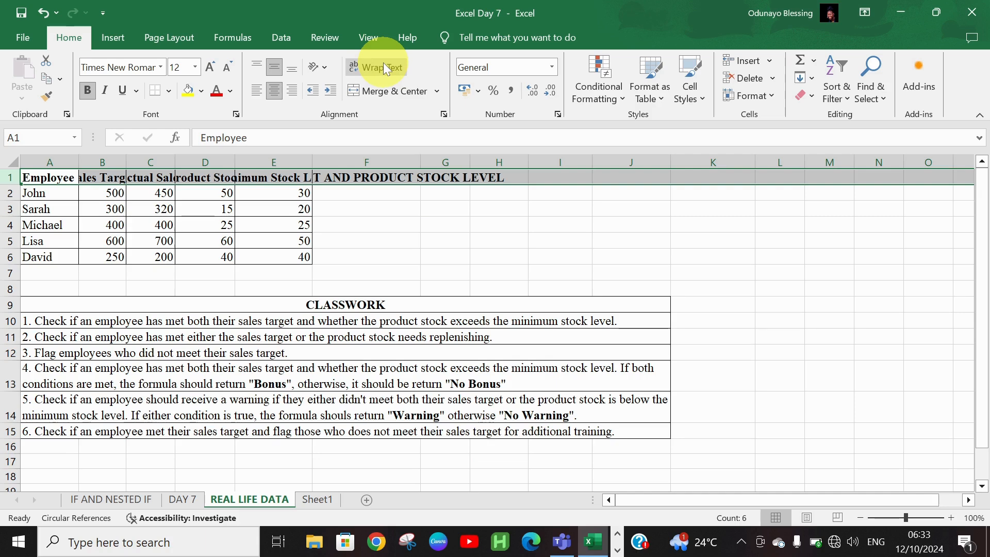
click(382, 64)
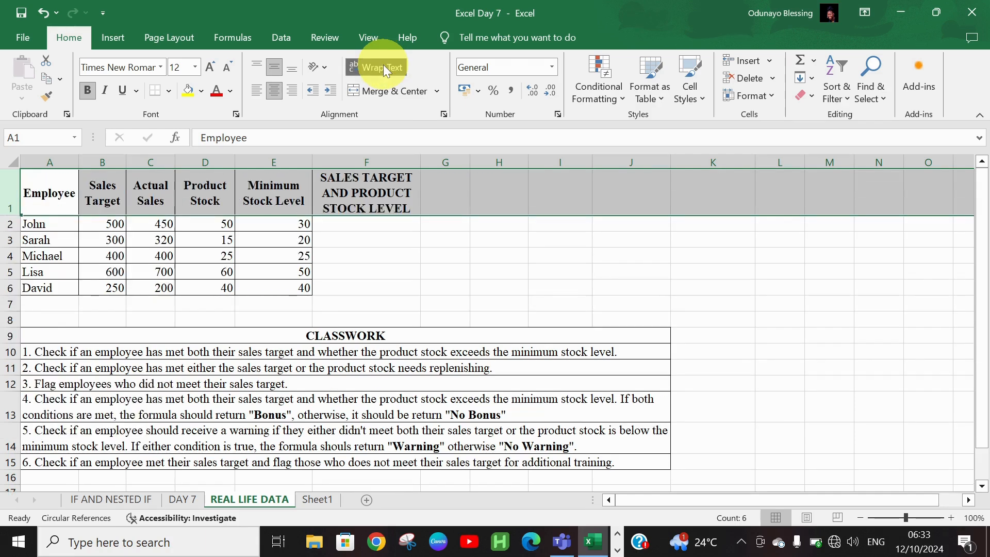
click(402, 195)
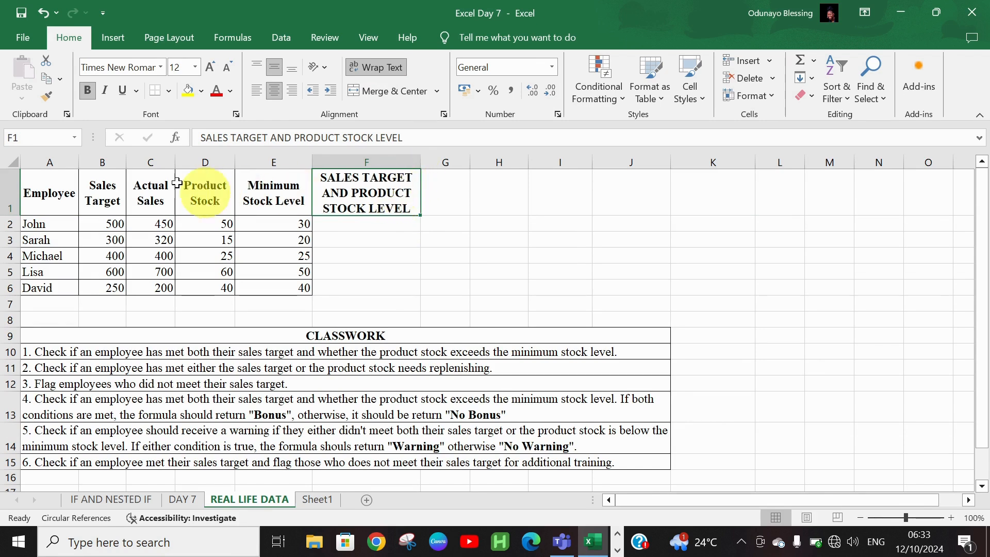
Fit the widths of columns A to E to their wrapped headings and dismiss the circular reference warning.
drag(80, 159, 117, 166)
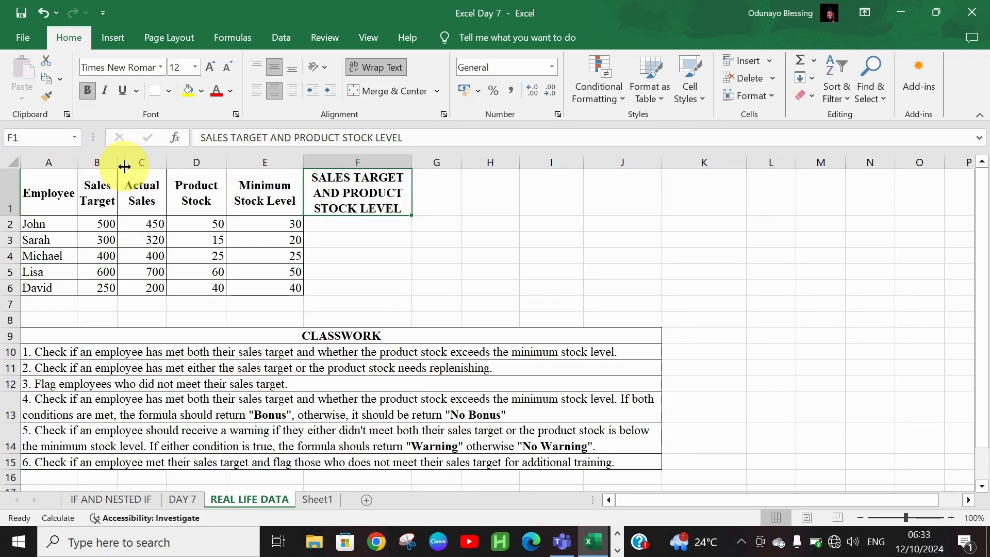
click(164, 174)
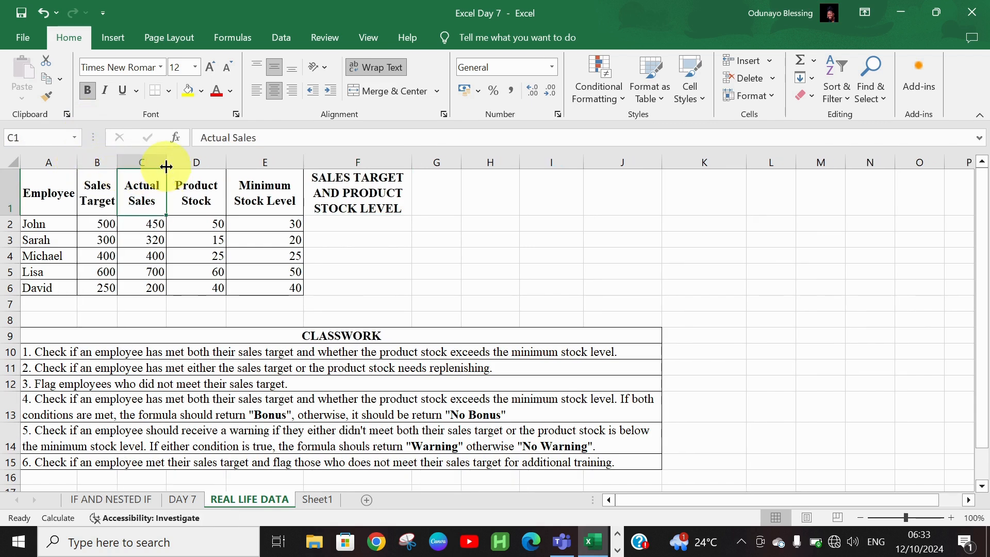
double_click(166, 166)
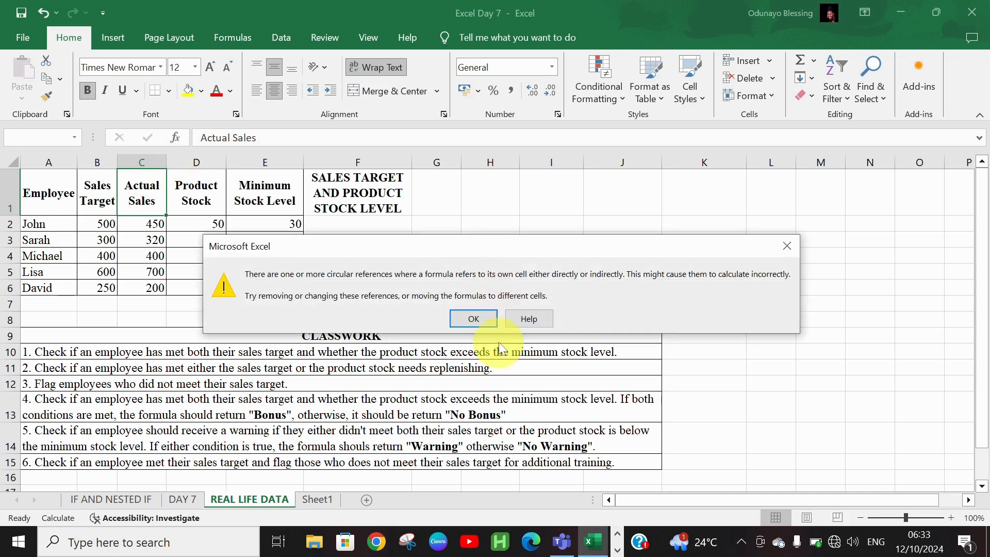
click(485, 319)
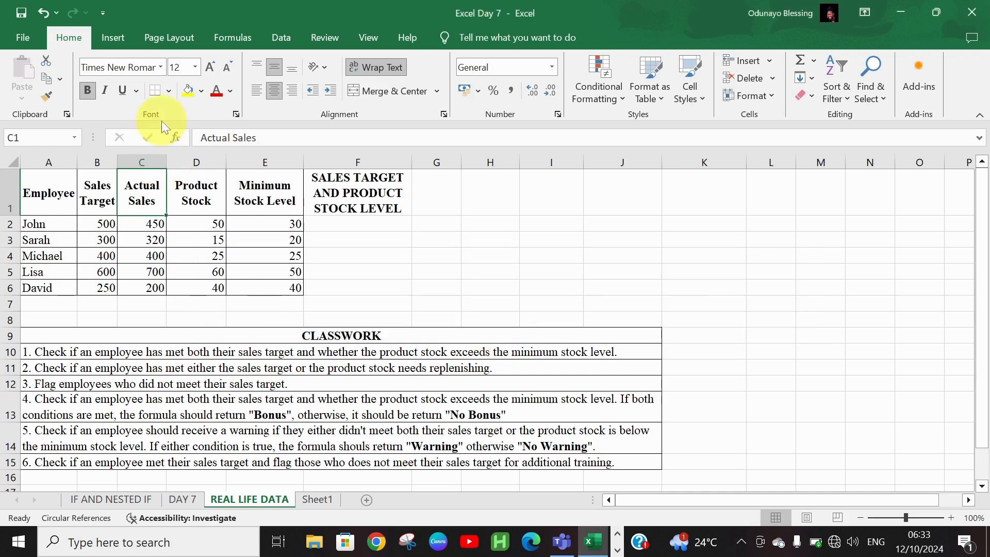
double_click(226, 163)
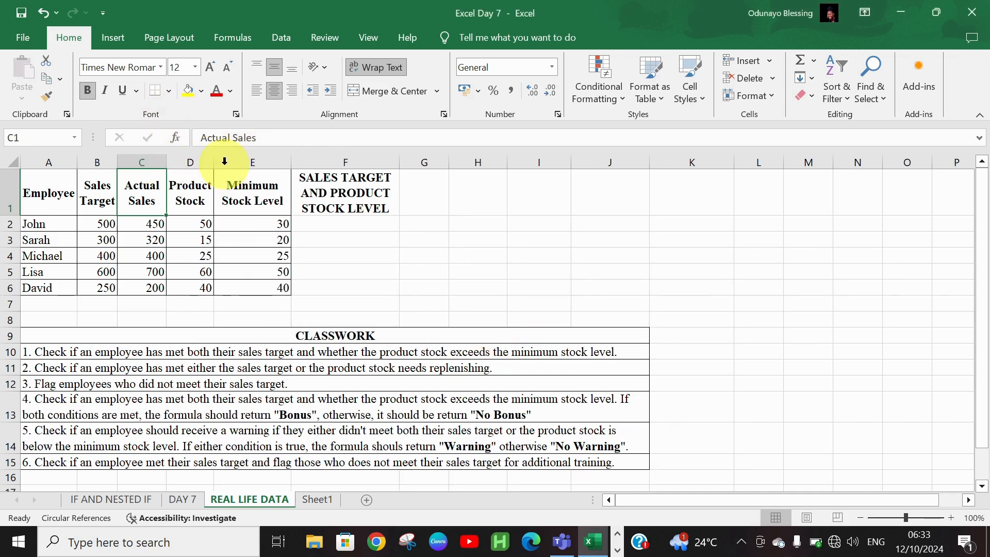
double_click(291, 162)
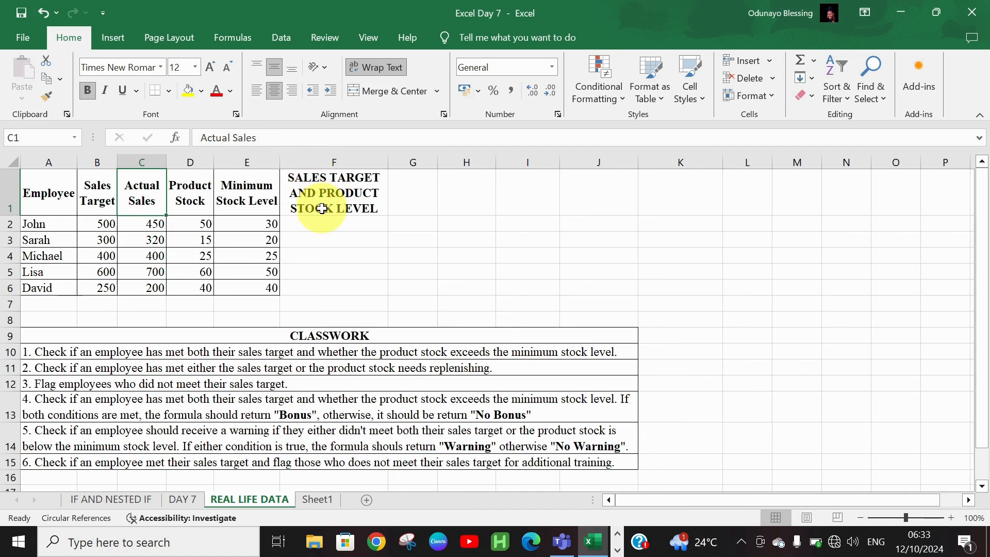
Enter the formula =AND(C2>=B2,D2>=E2) in F2 to test the sales target and stock level for the first employee.
click(304, 224)
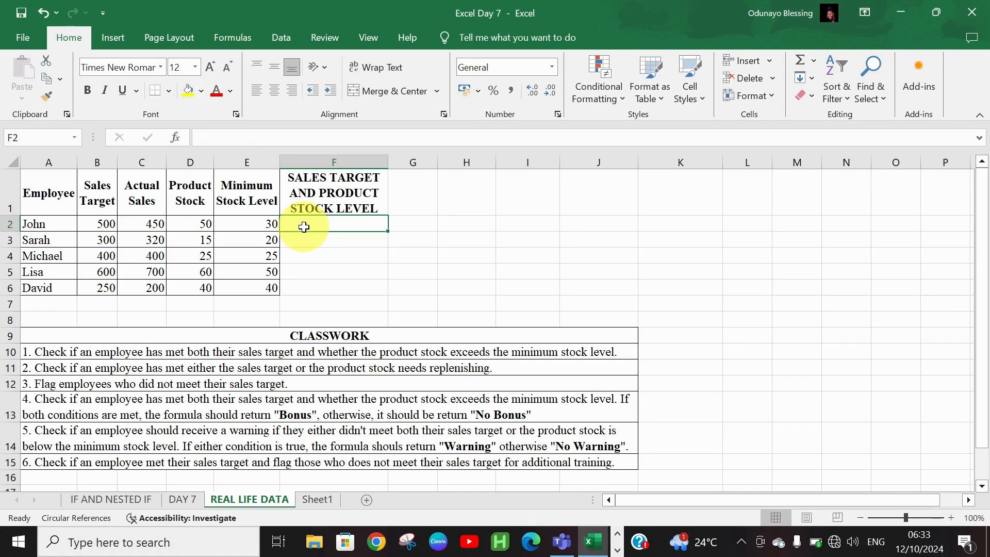
text(=)
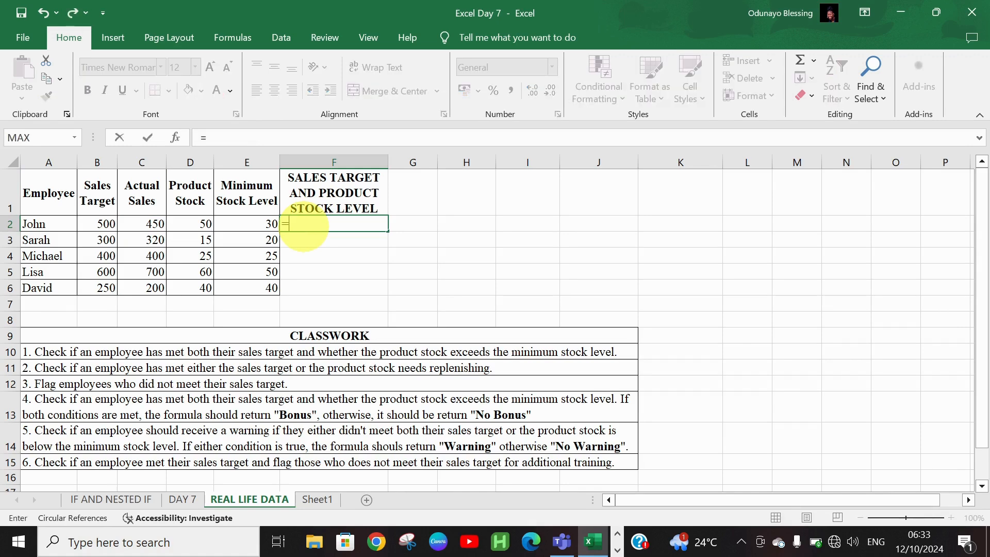
text(AND()
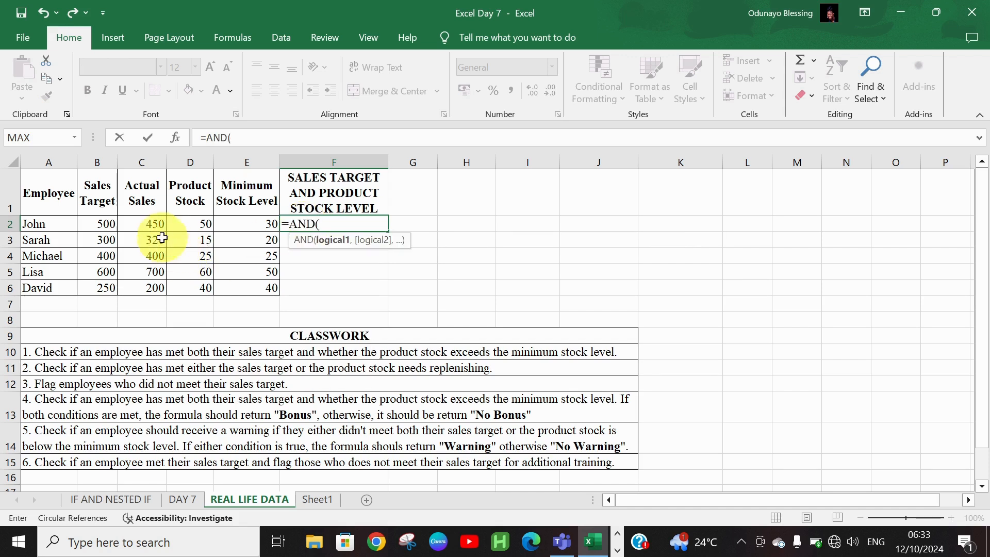
click(140, 221)
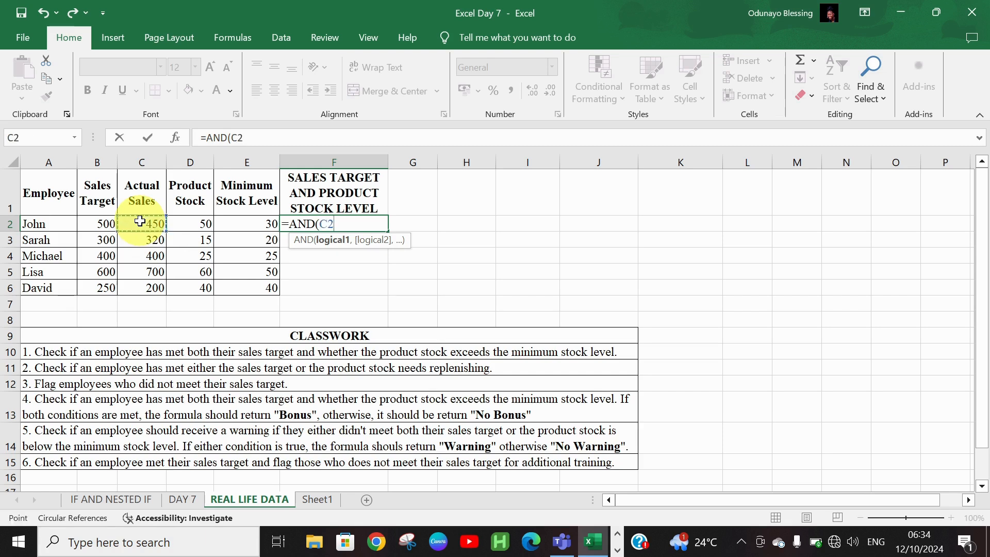
text(>=)
click(104, 222)
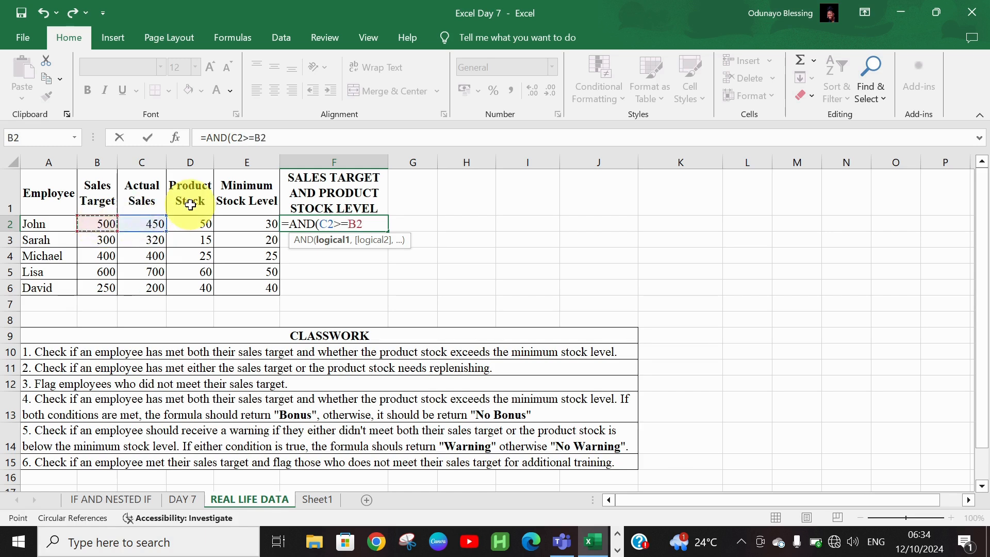
text(,)
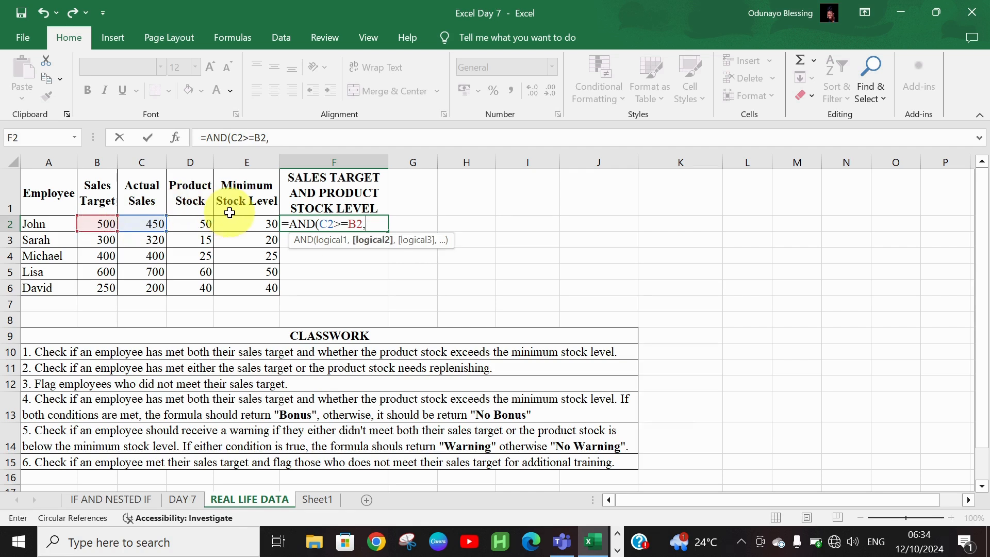
click(206, 224)
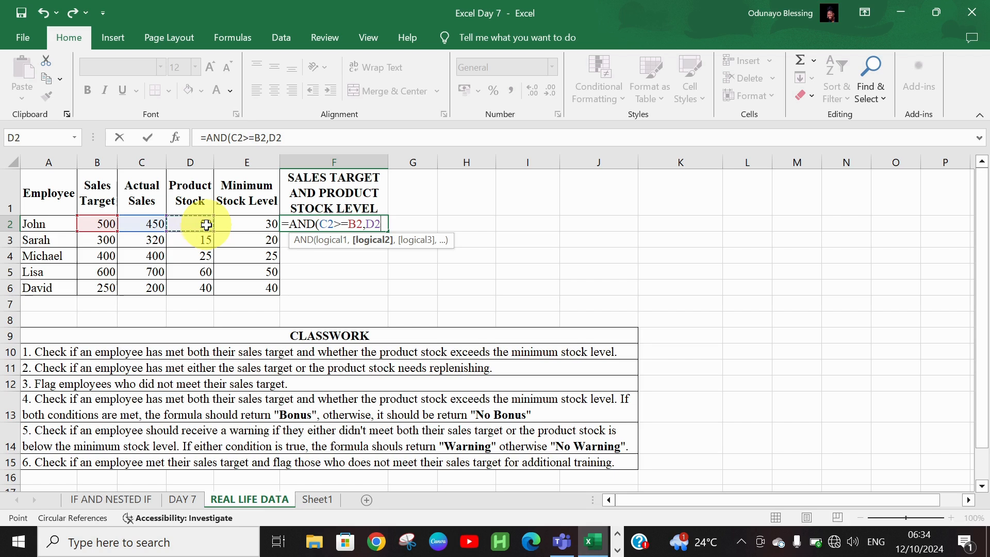
text(>=)
click(253, 222)
text())
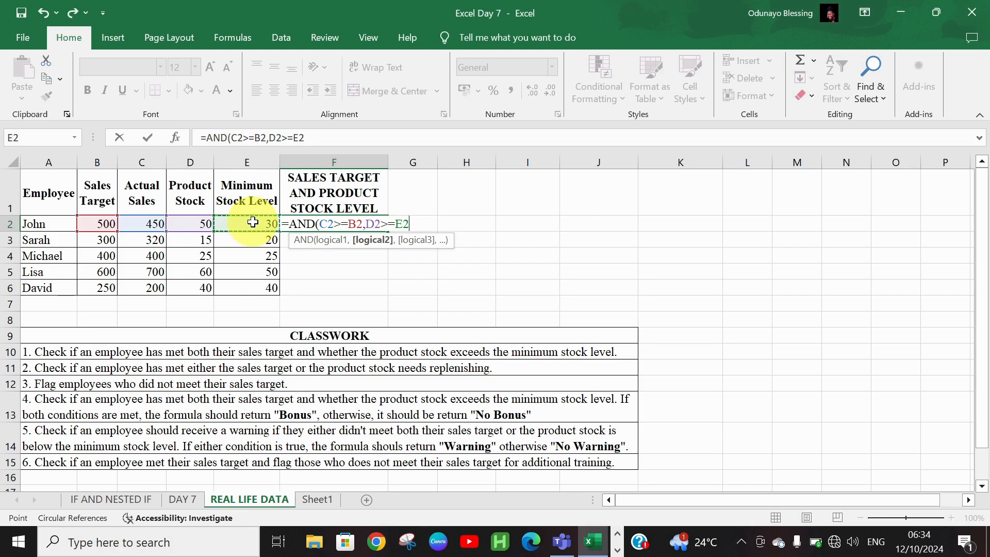
key(Return)
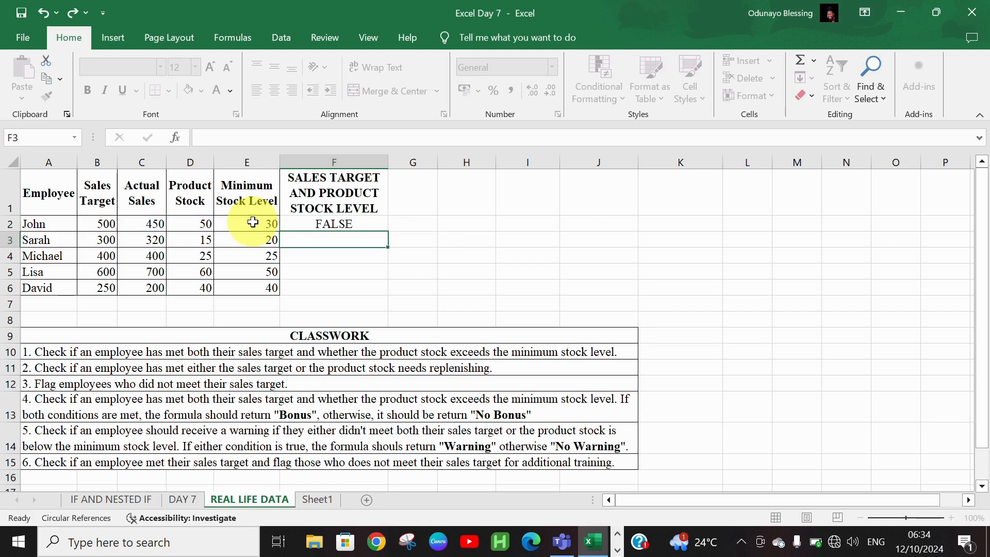
Fill the AND formula from F2 down to F6 and check the results against the data in rows 4 and 5.
click(322, 220)
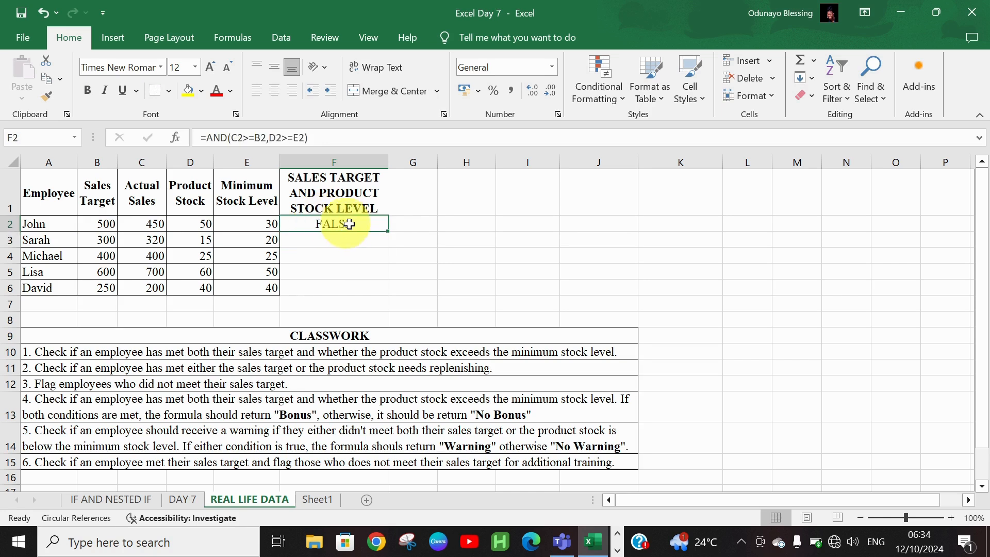
double_click(388, 231)
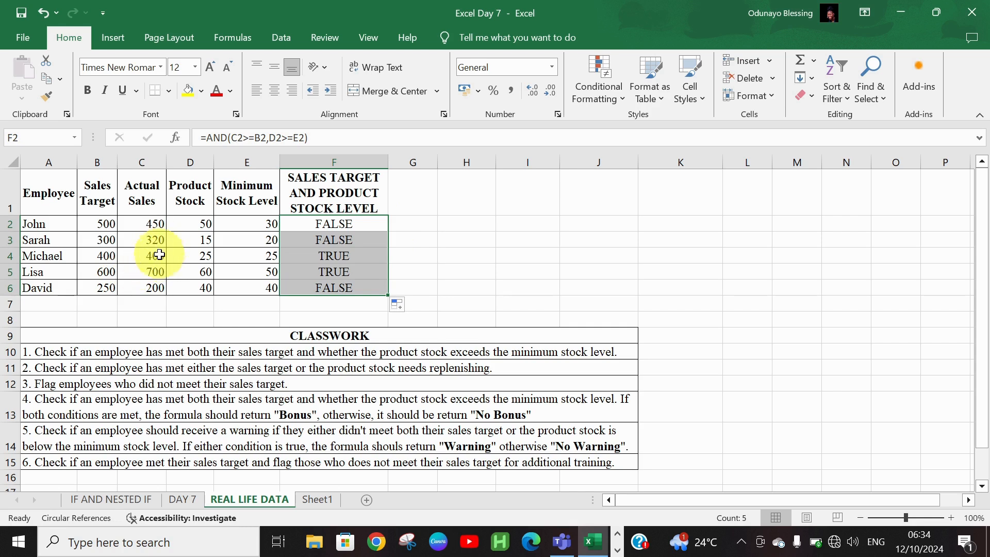
click(12, 261)
drag(11, 260, 11, 266)
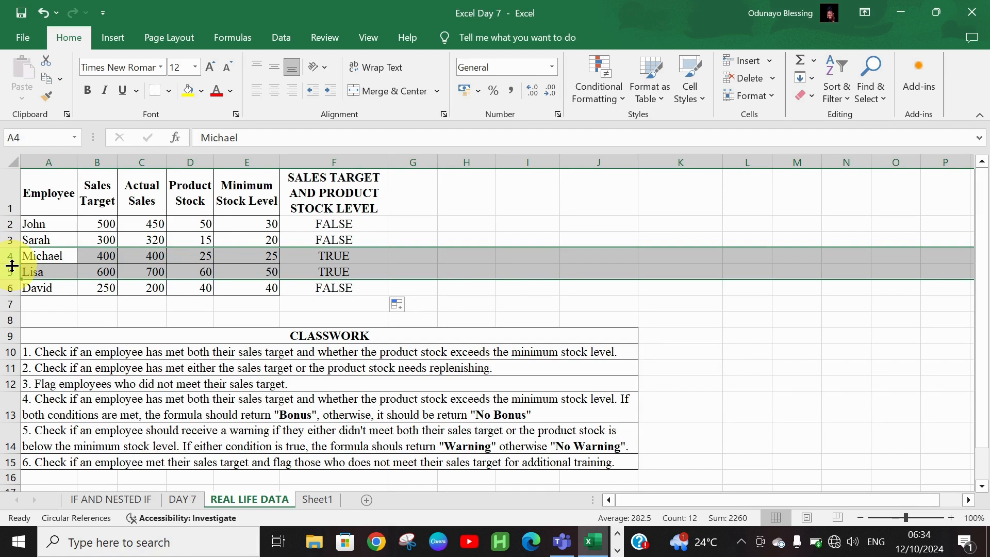
click(198, 258)
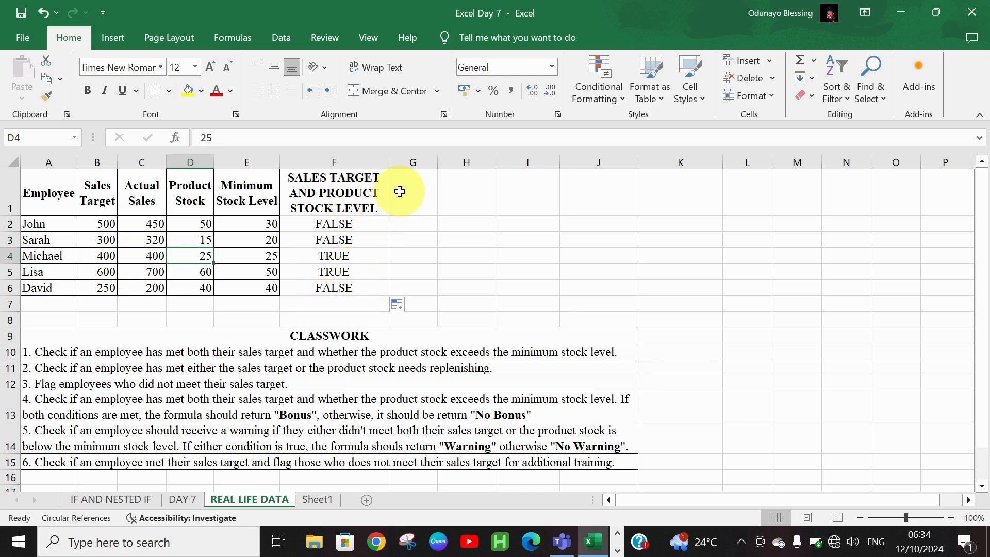
Enter the heading "Either Sales or Product Stock Replenisment need" in G1, widening column G and reducing row 1's height to fit it.
click(400, 192)
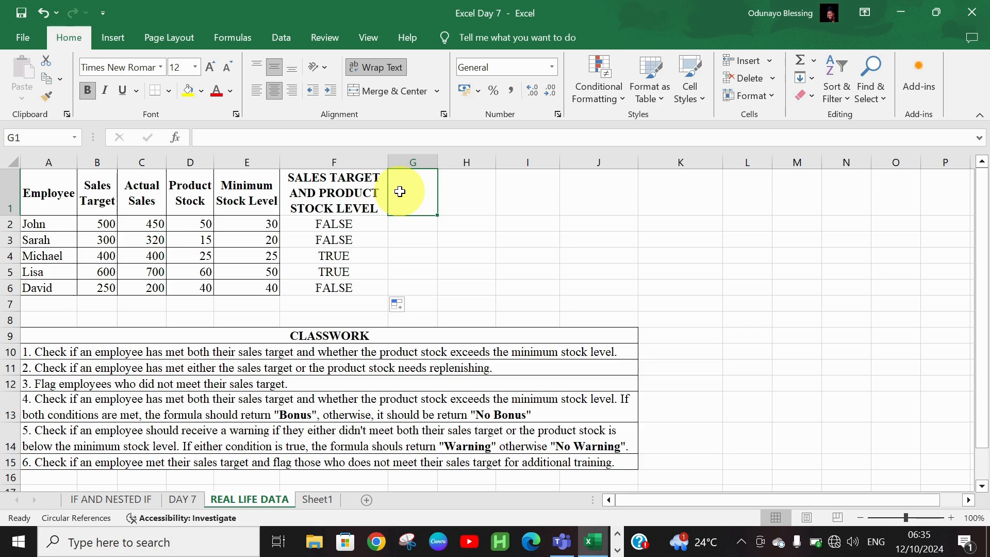
text(Either Sales)
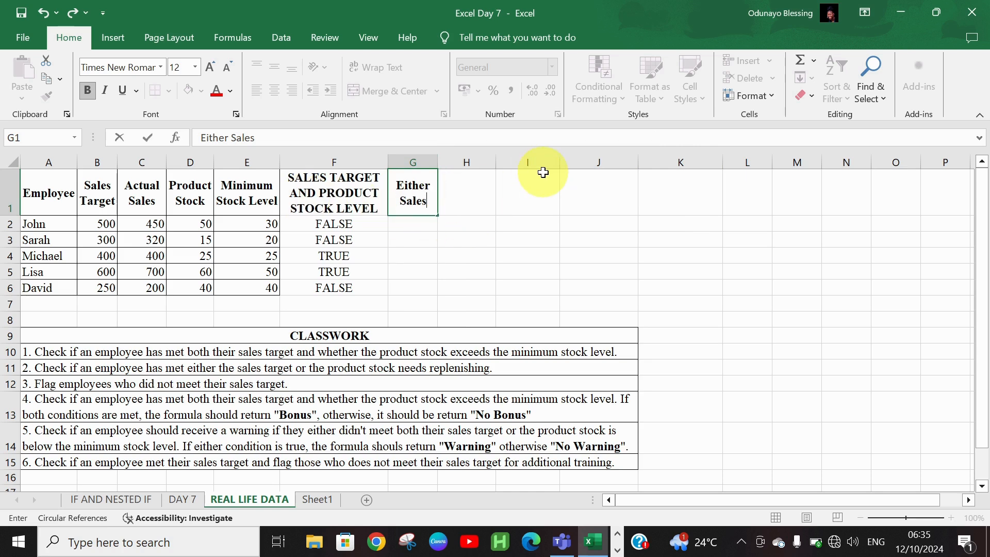
text(r)
key(BackSpace)
text(Or)
key(BackSpace)
key(BackSpace)
text(or Product)
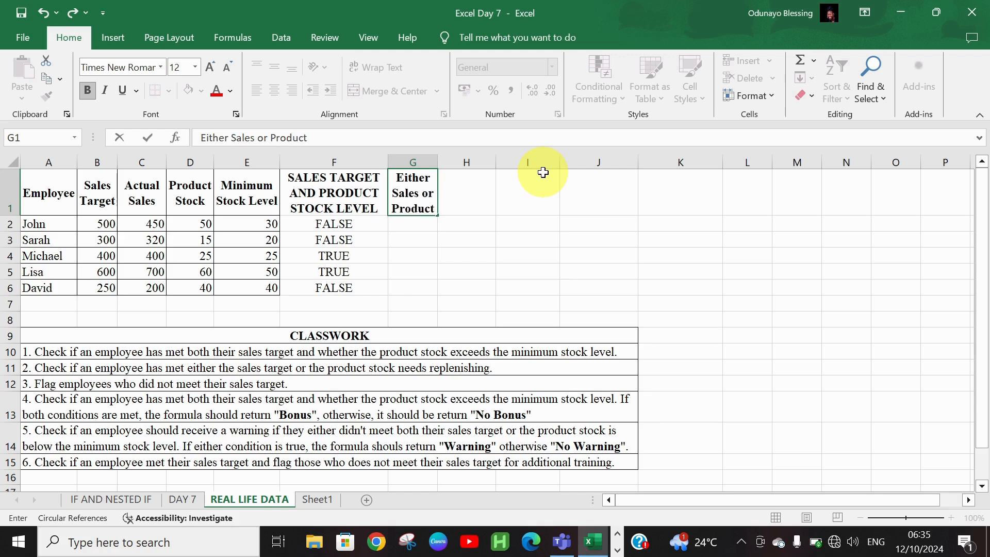
text( Stock Rep)
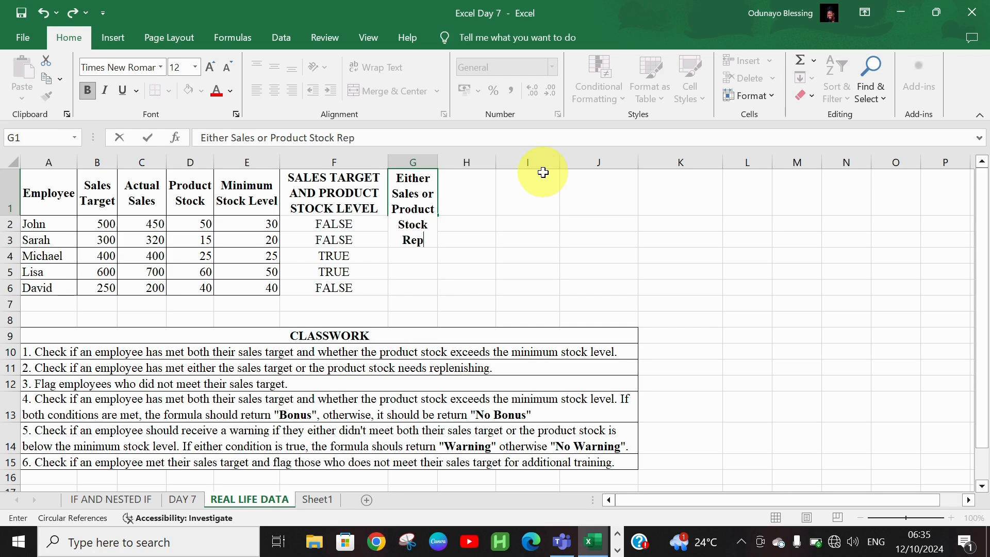
text(lenisment)
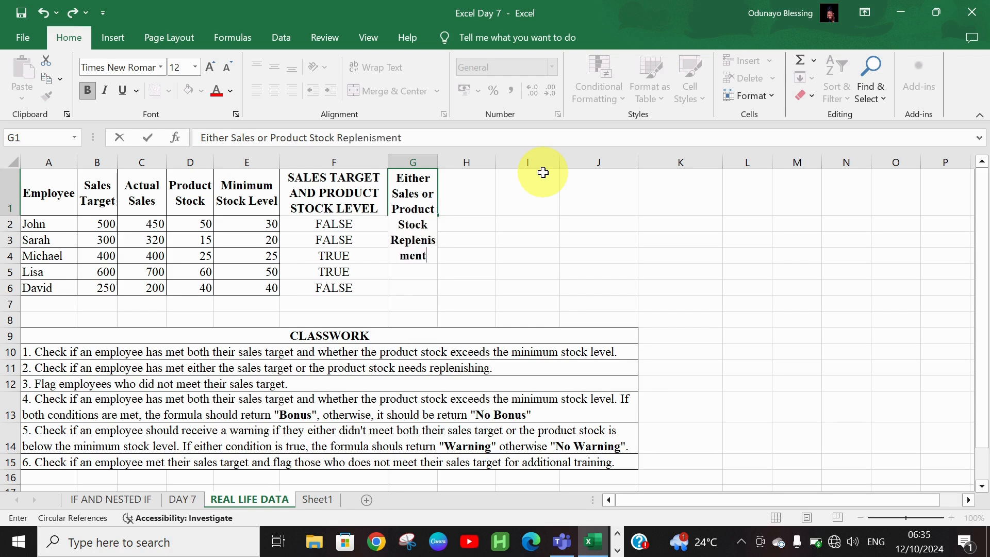
text( need)
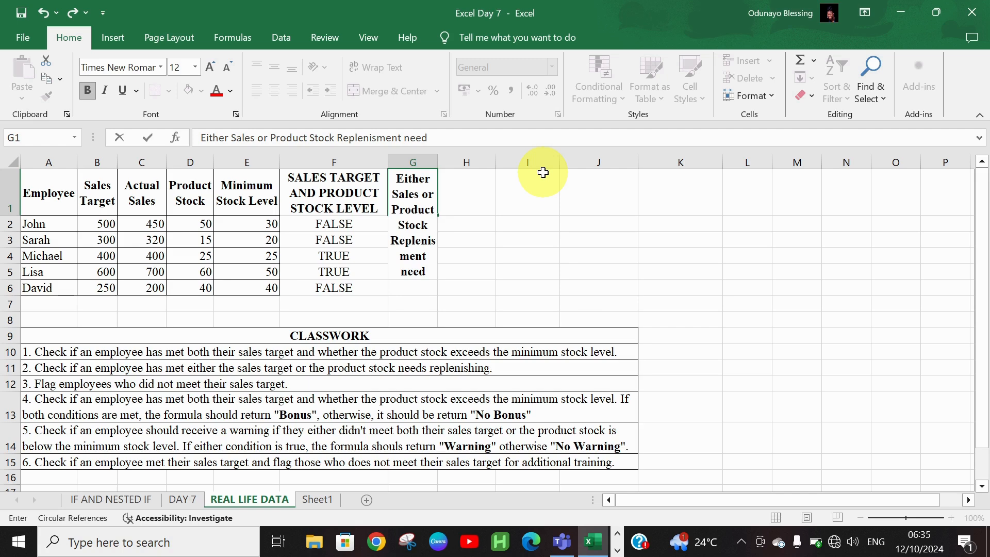
key(Tab)
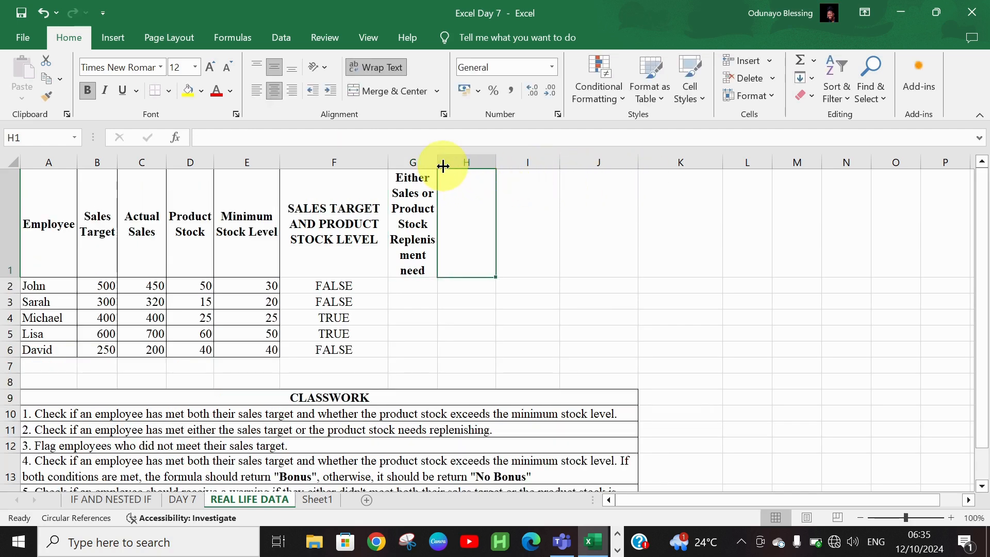
drag(443, 166, 473, 168)
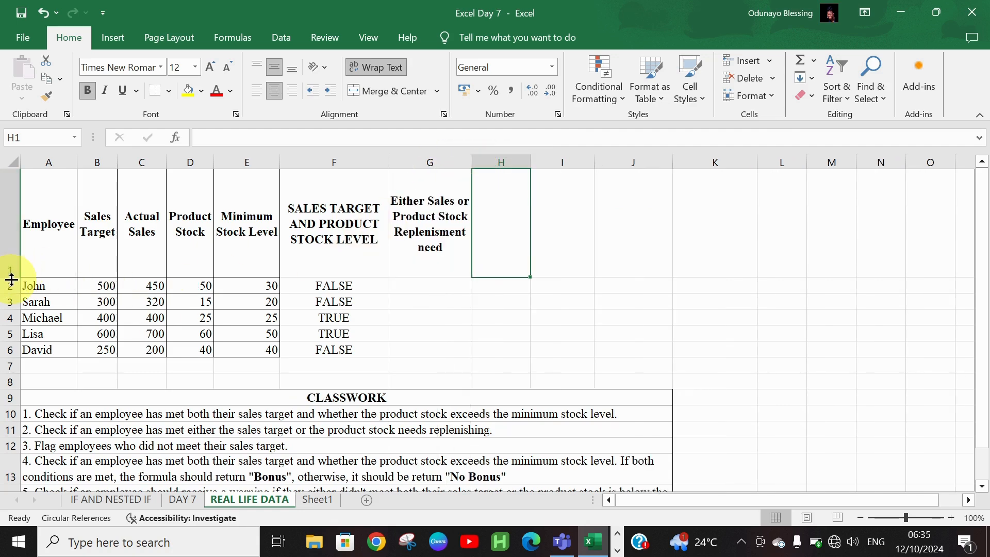
drag(12, 280, 11, 231)
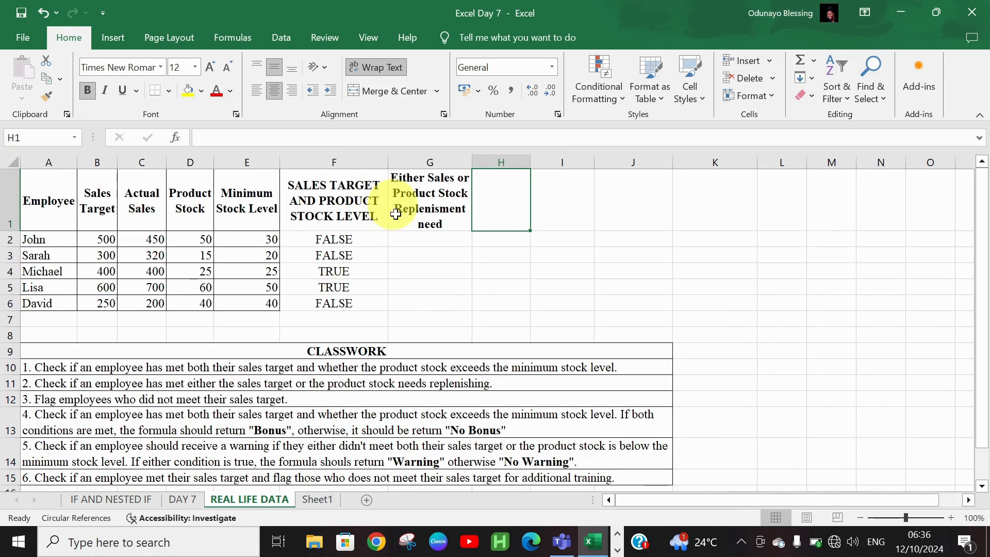
Enter the formula =OR(C2>=B2,D2>=E2) in G2 and fill it down to G6 for all employees.
click(416, 235)
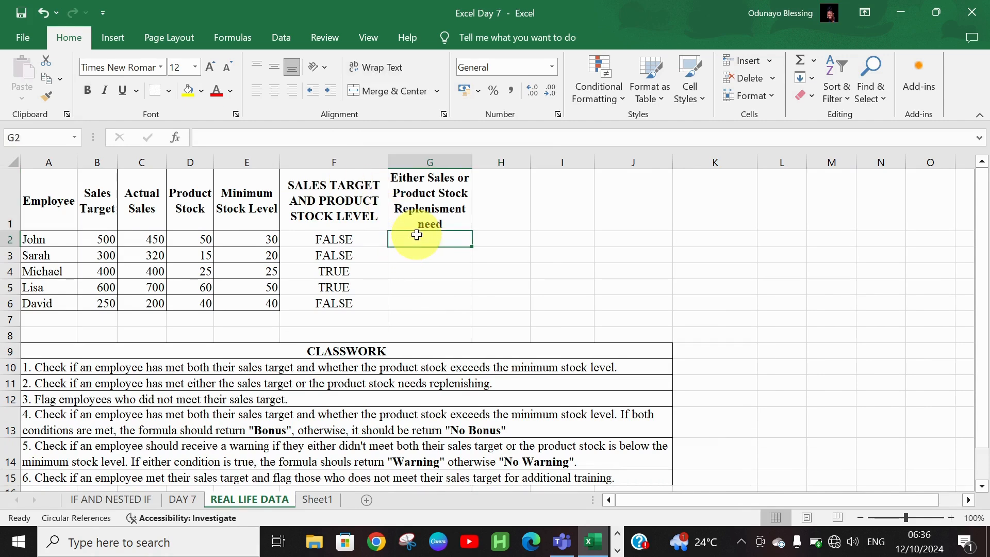
text(=OR)
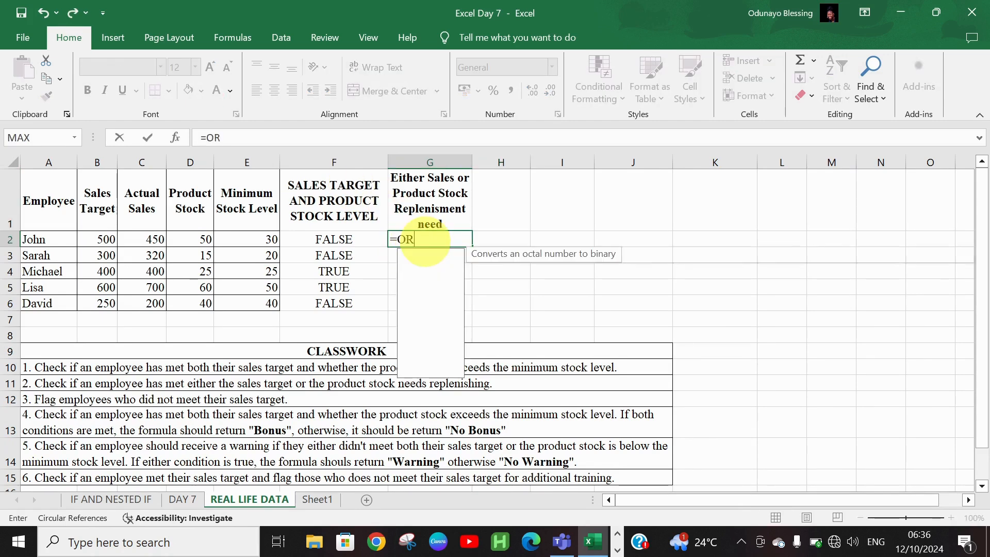
text(()
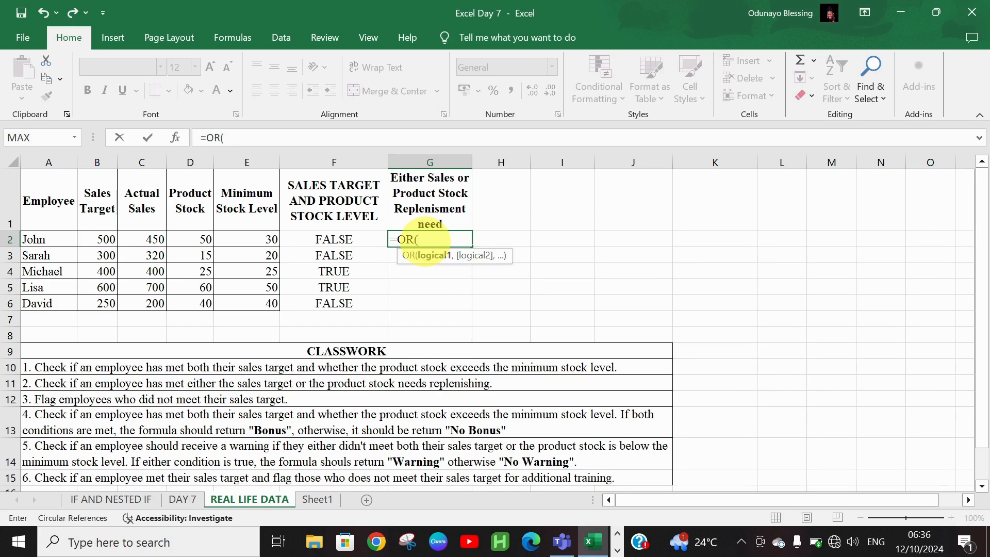
click(143, 240)
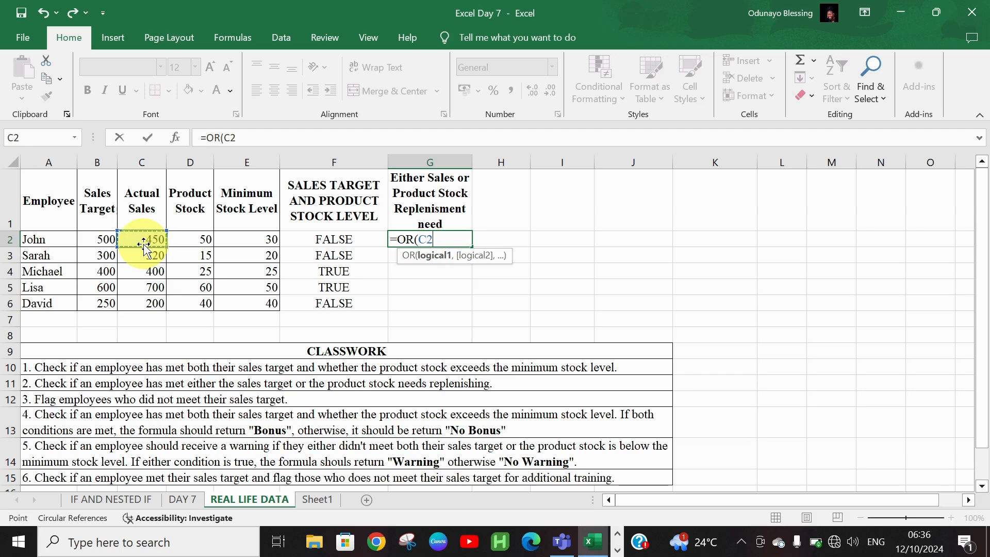
text(>=)
click(100, 237)
text(,)
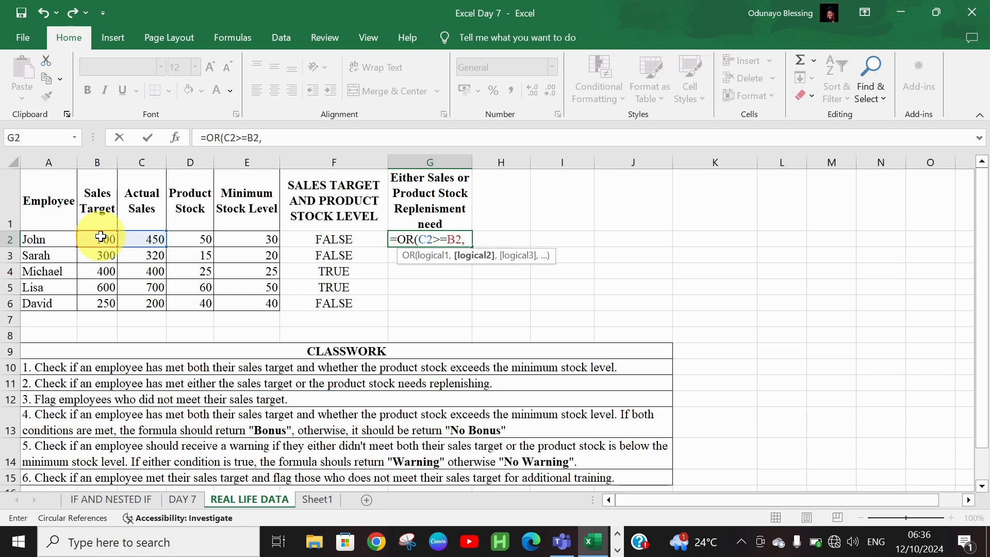
click(207, 238)
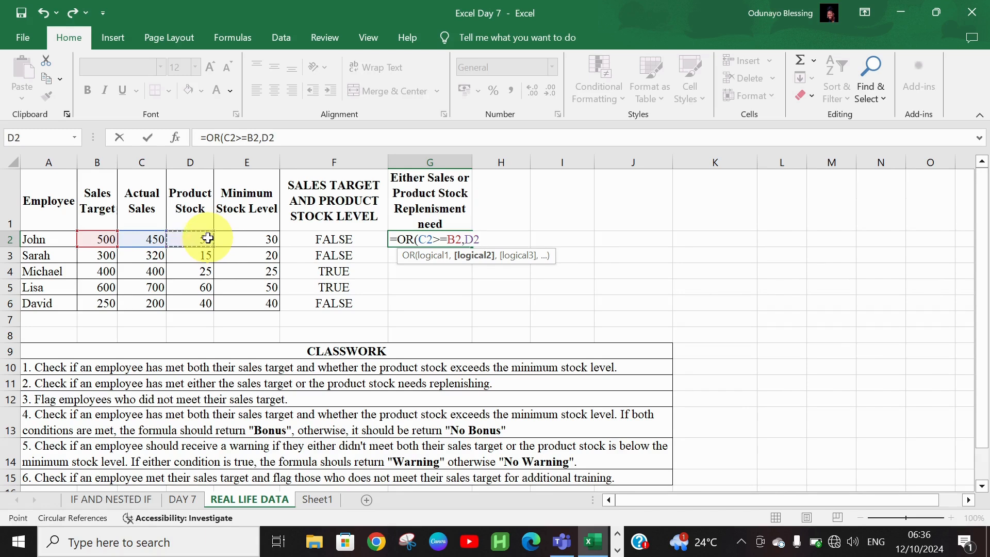
text(>=)
click(239, 238)
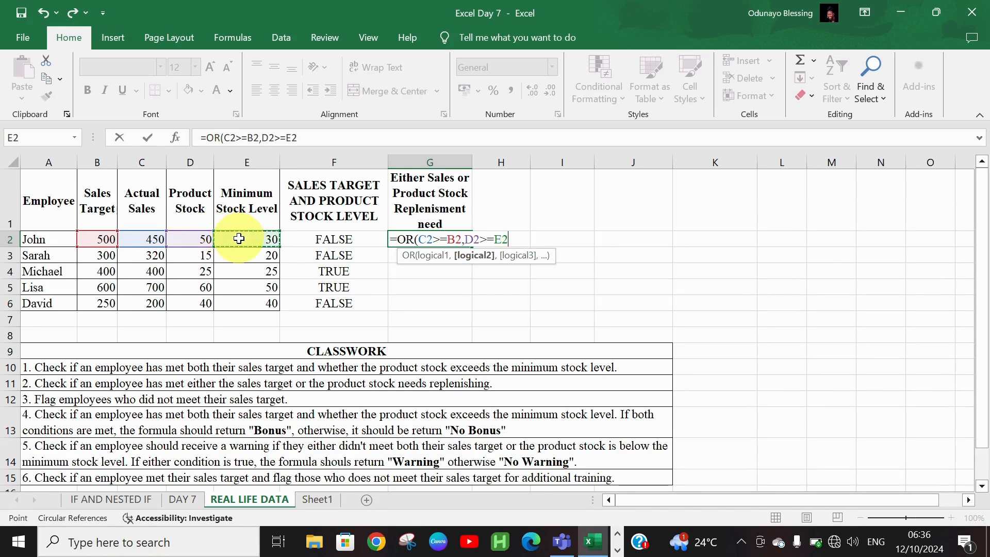
text())
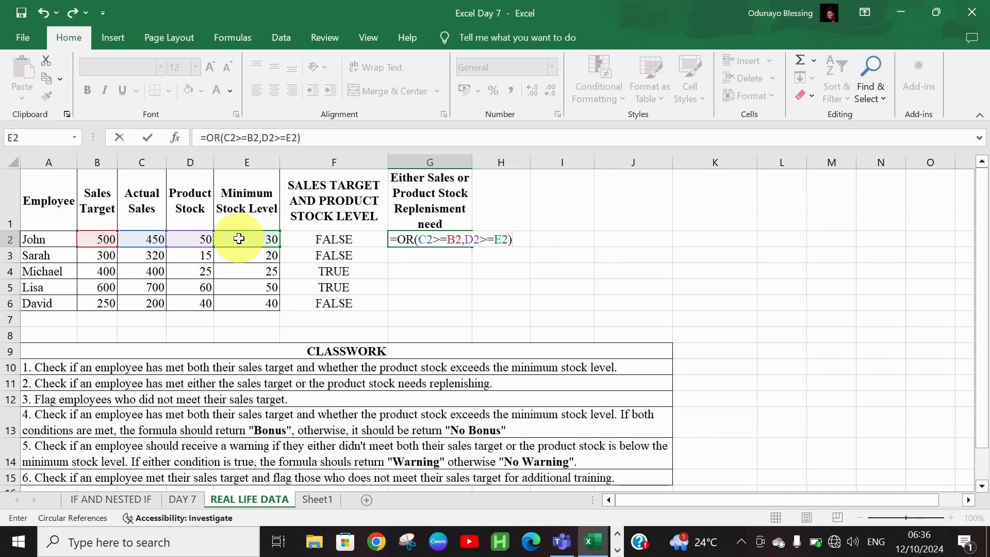
key(Return)
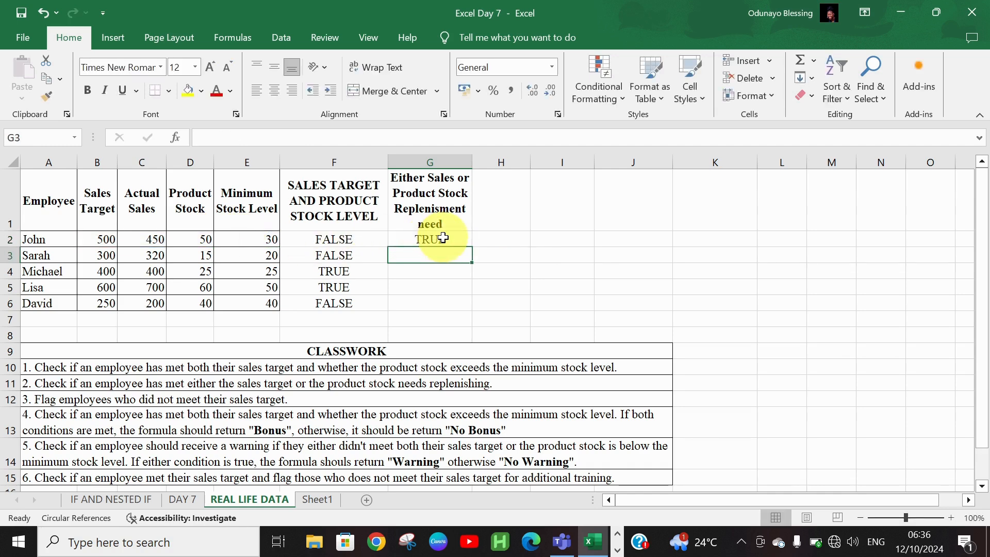
click(443, 239)
double_click(470, 247)
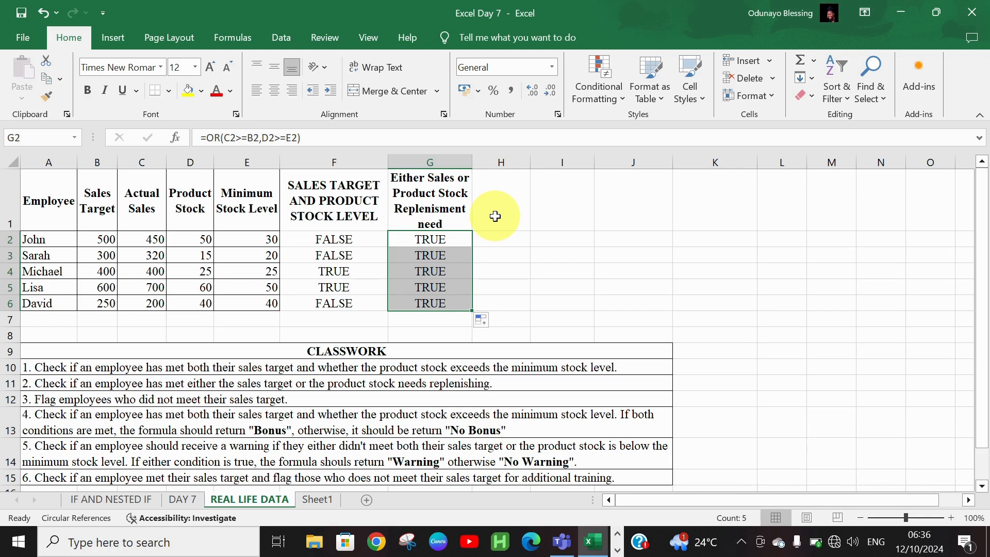
Enter the heading "Sales Target Defaulters" in H1.
click(496, 216)
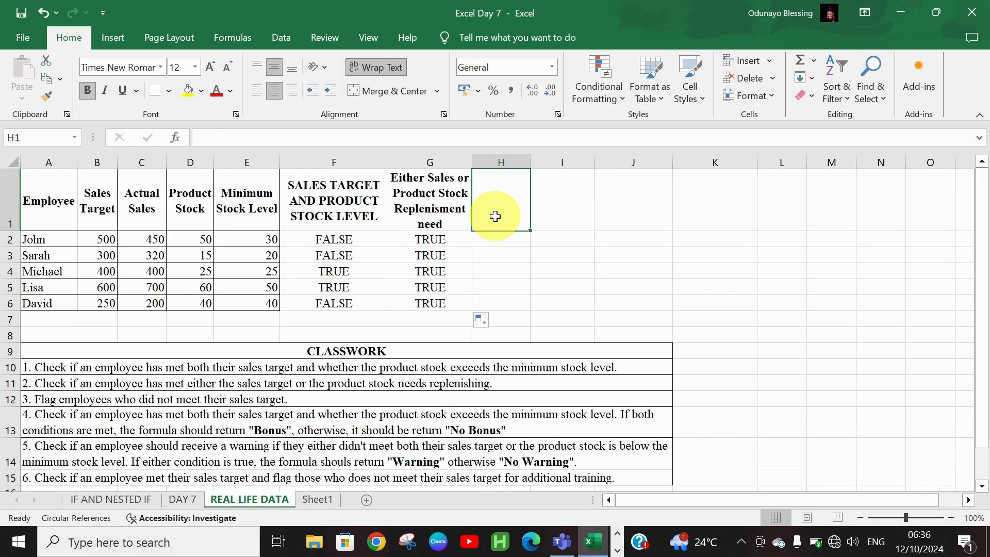
text(Sales )
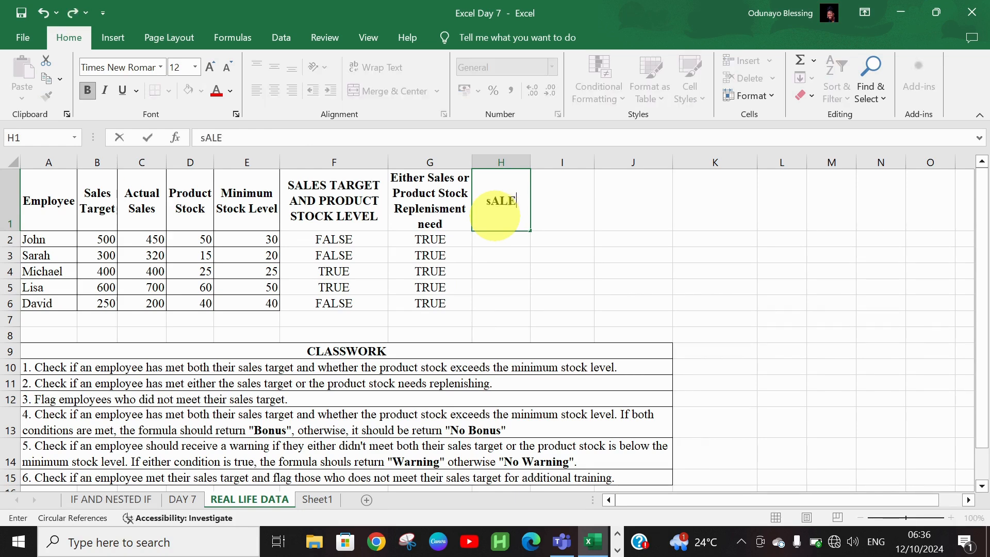
text(Tag)
key(BackSpace)
text(rget D)
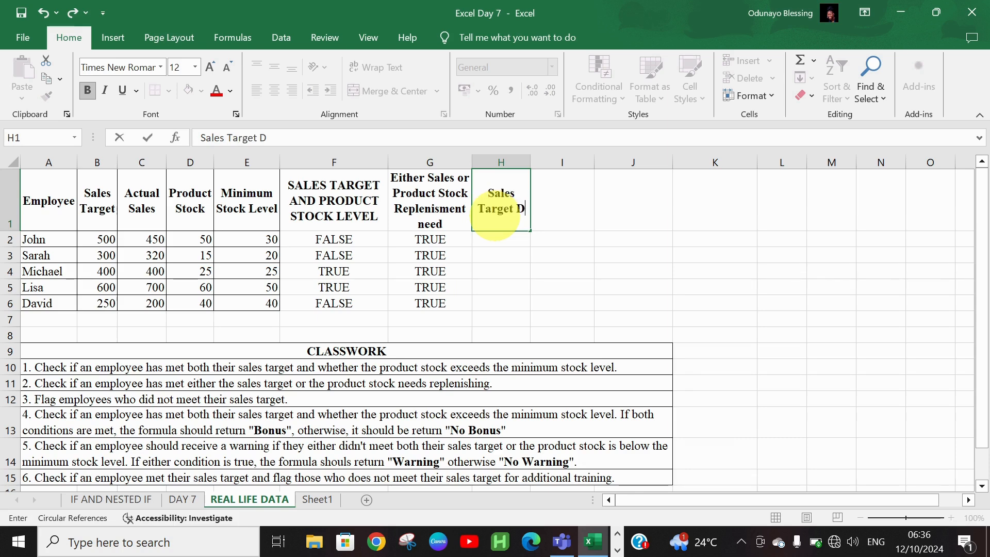
text(efaulters)
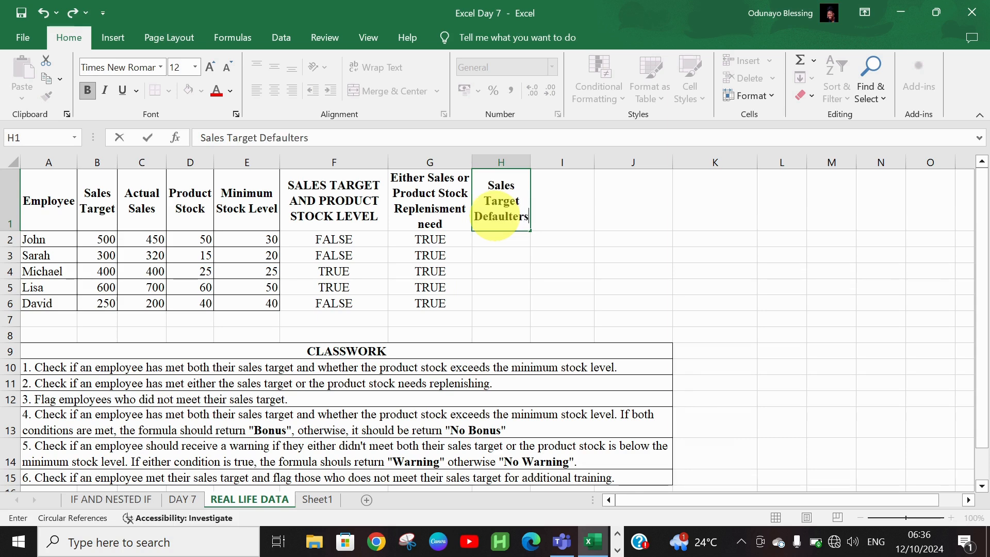
click(563, 243)
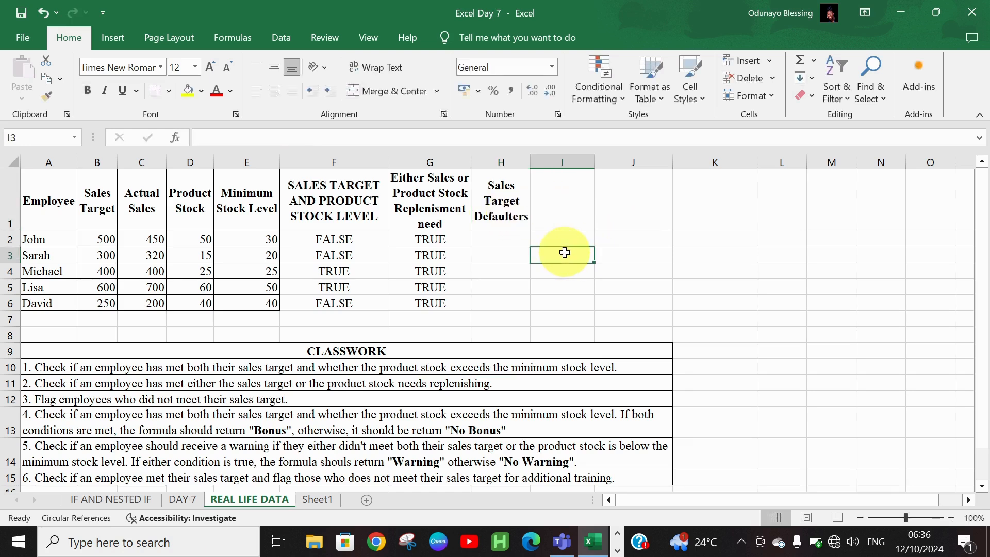
Enter the formula =NOT(C2>=B2) in H2 to flag whether the first employee missed the sales target.
click(506, 238)
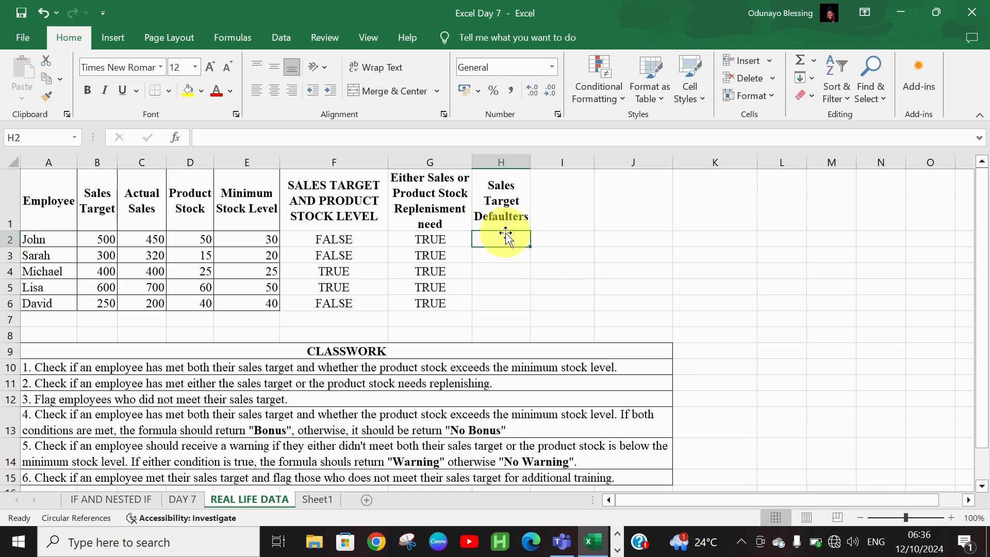
text(=)
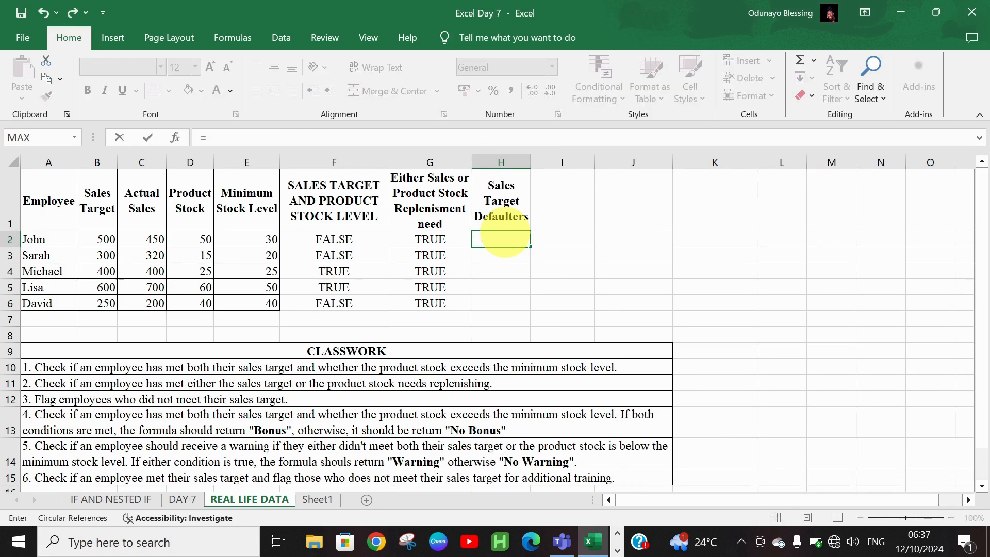
text(NOT()
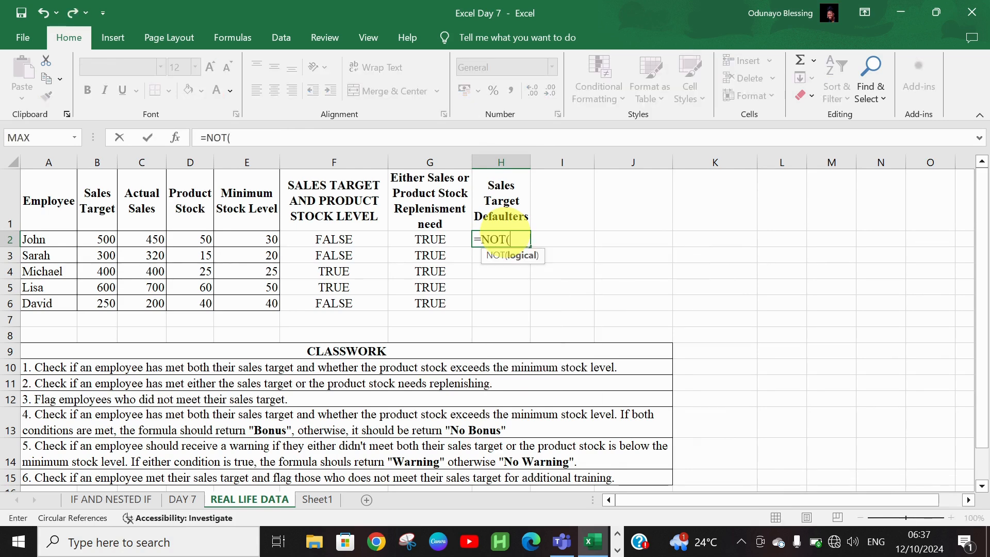
click(148, 243)
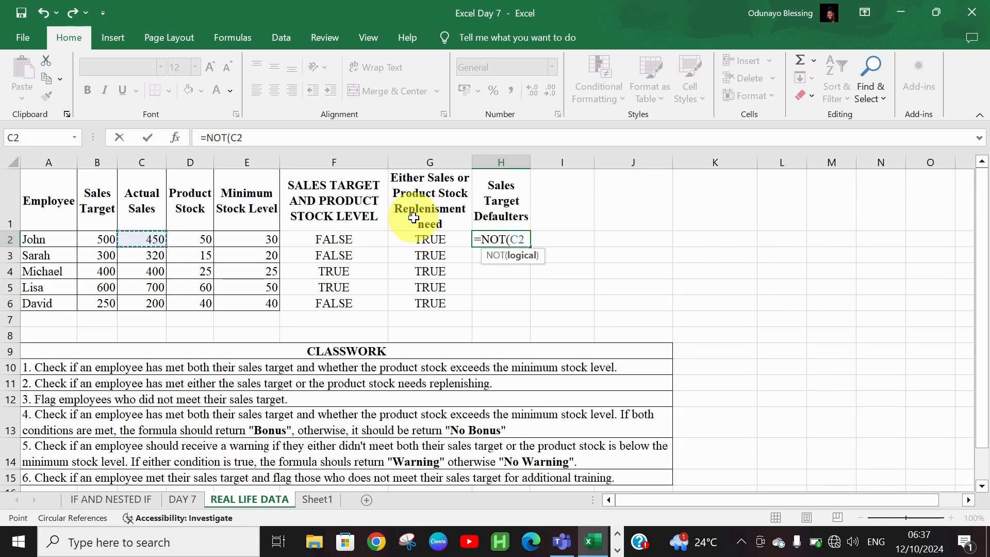
text(>=)
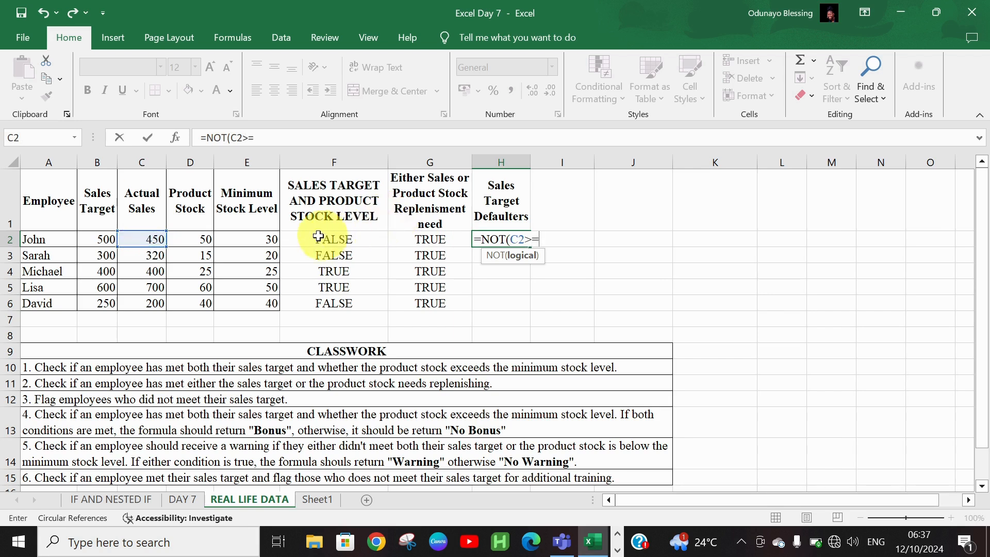
click(101, 240)
text())
key(Return)
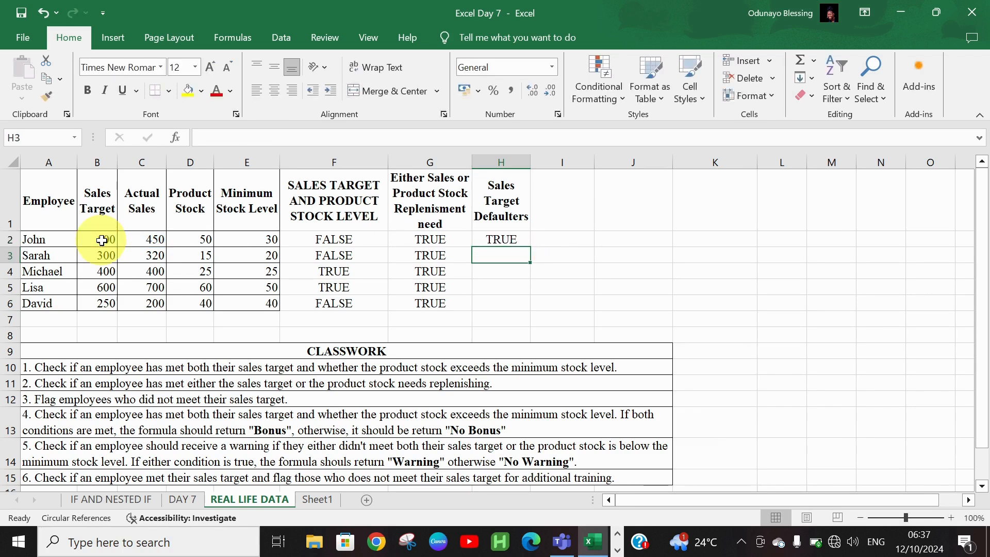
click(499, 243)
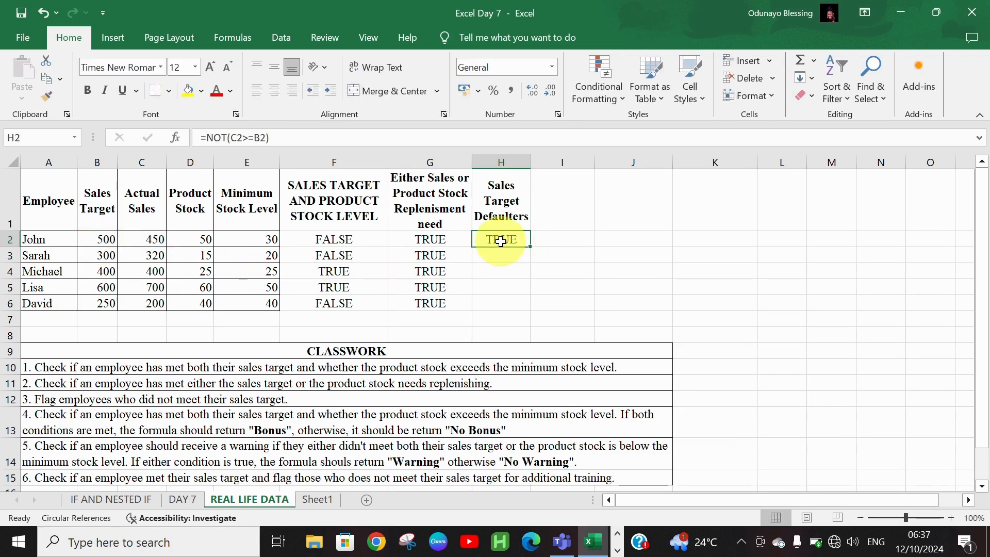
Fill the sales target defaulters formula in H2 down to H6 for the remaining employees.
double_click(530, 247)
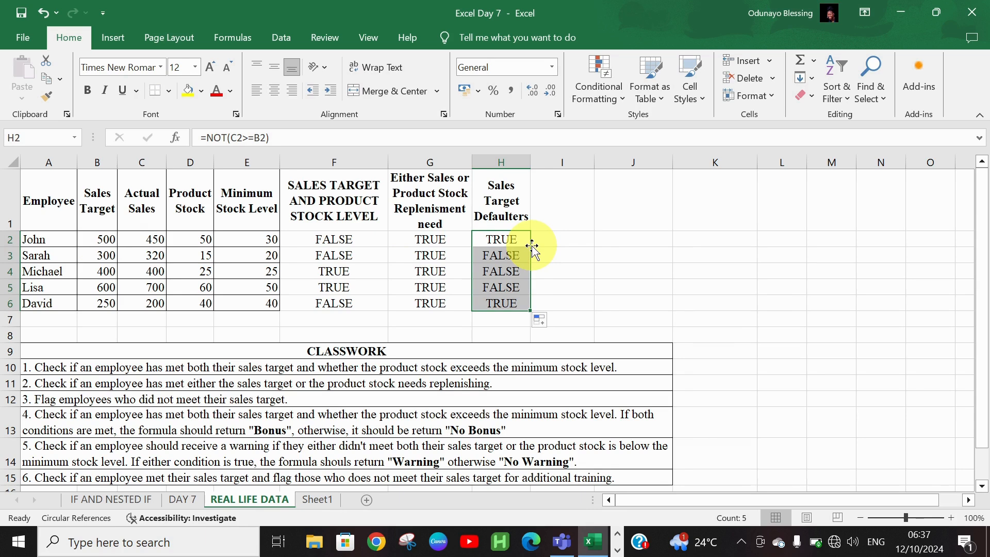
click(517, 240)
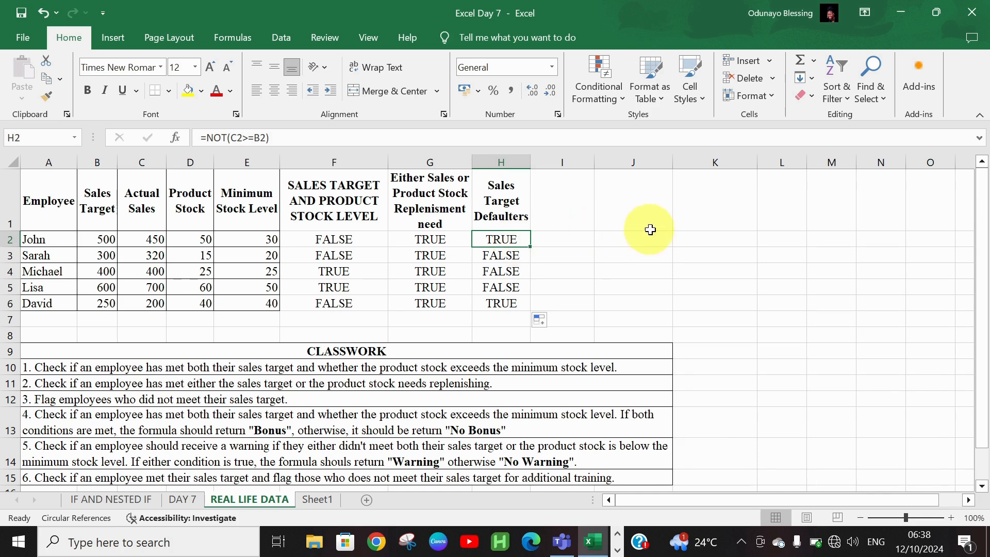
Enter the heading "Bonus Validity" in I1.
click(579, 209)
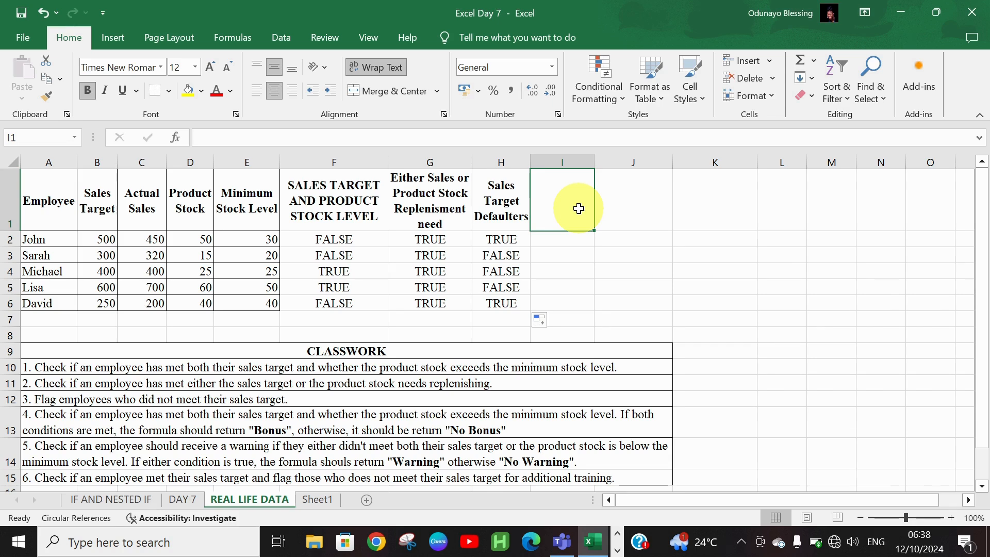
text(bON)
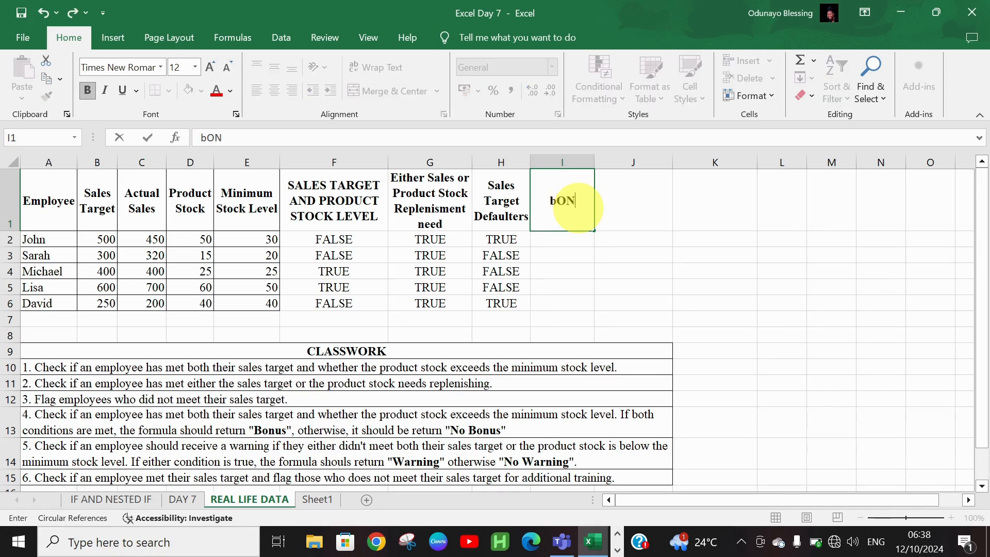
text(Us Eligi)
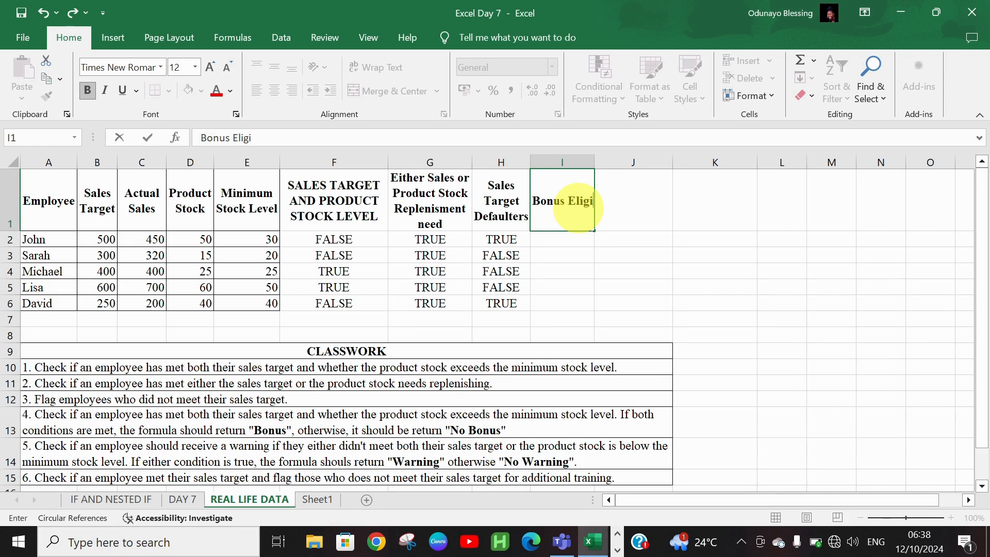
key(BackSpace)
key(BackSpace)
key(BackSpace)
key(BackSpace)
key(BackSpace)
text(Validity)
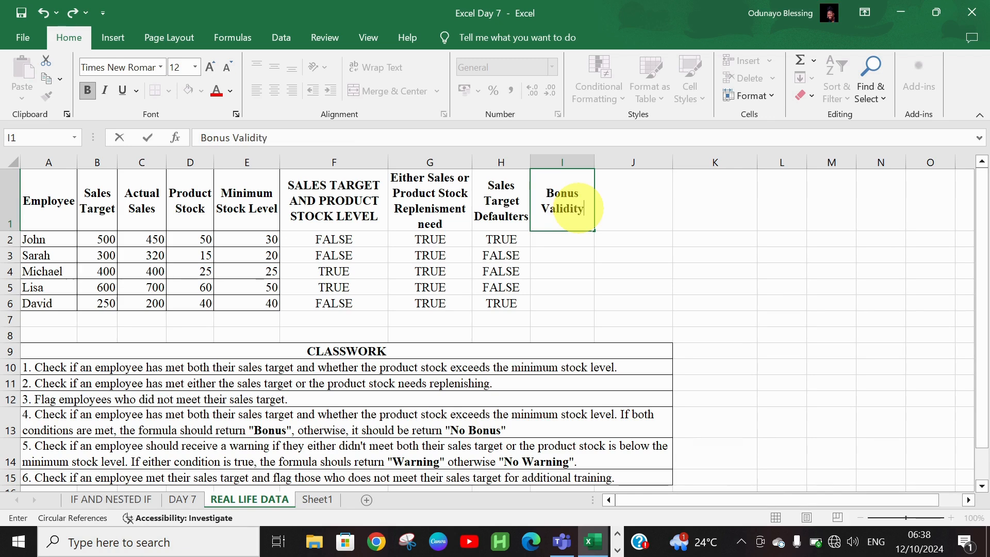
key(Return)
Begin an IF formula in I2 with the logical test AND(C2>=B2,D2>=E2).
text(=if()
key(BackSpace)
key(BackSpace)
key(BackSpace)
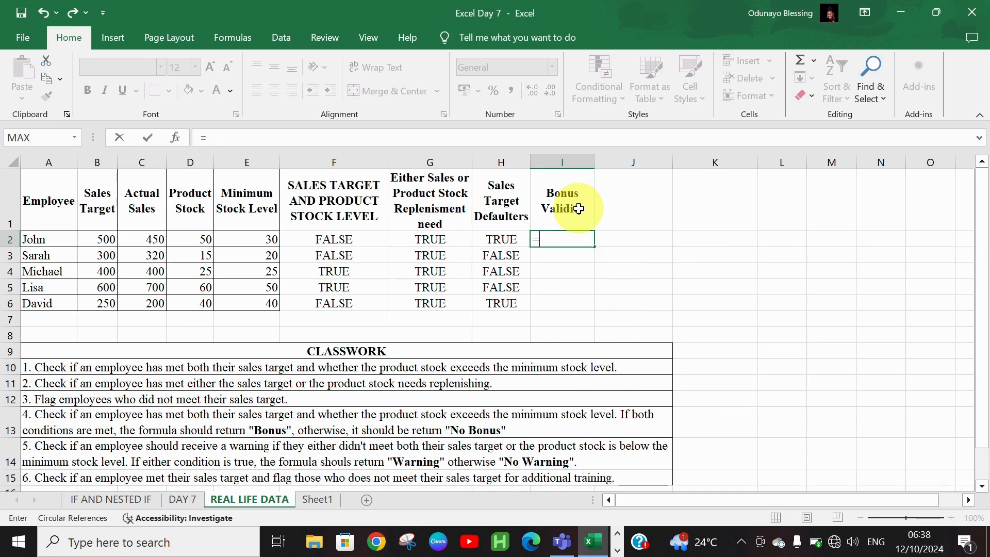
text(IF)
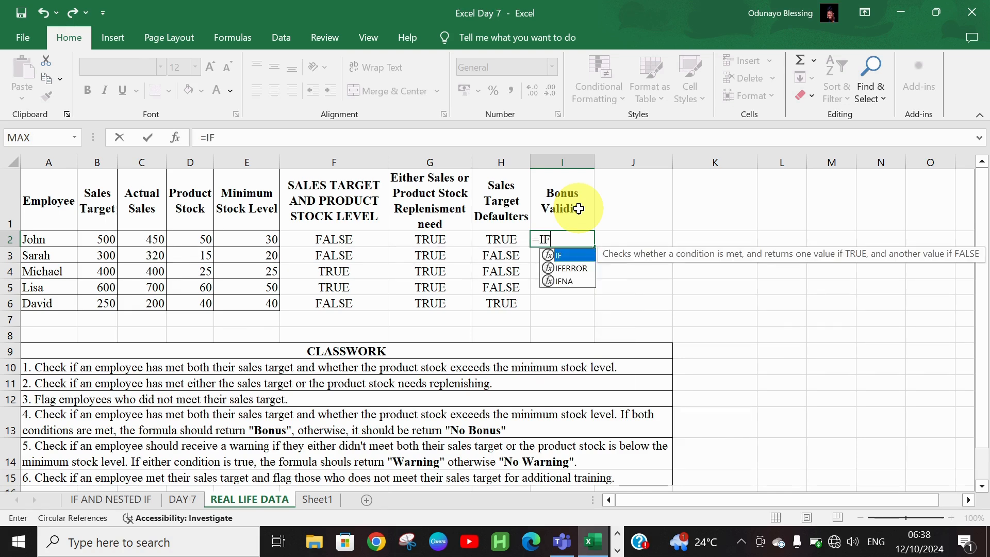
text((AND)
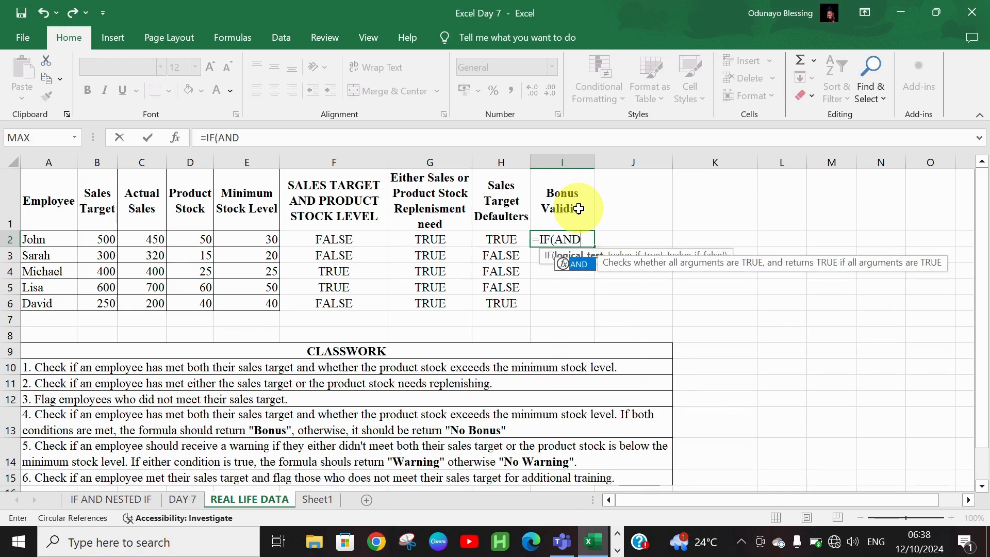
text(()
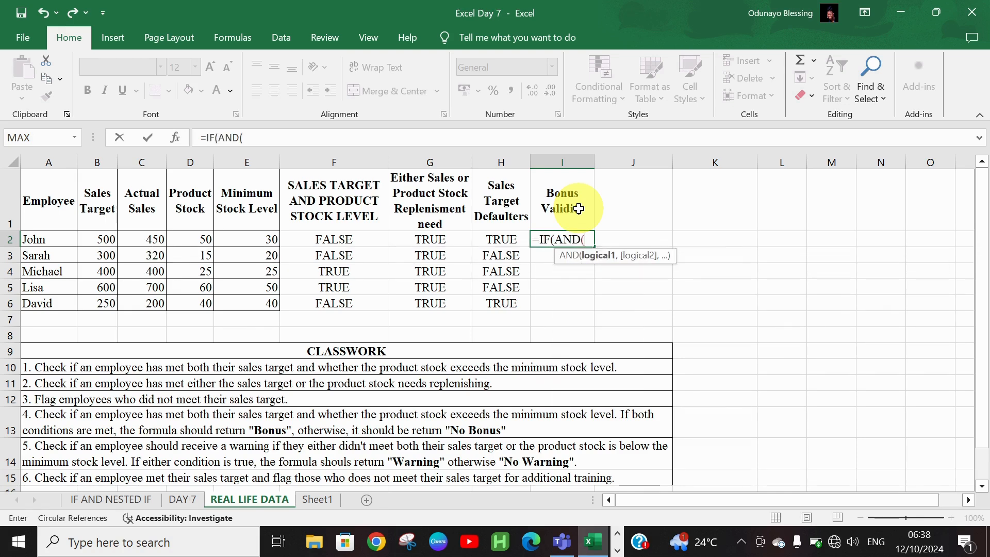
click(150, 235)
text(>=)
click(108, 238)
text(,)
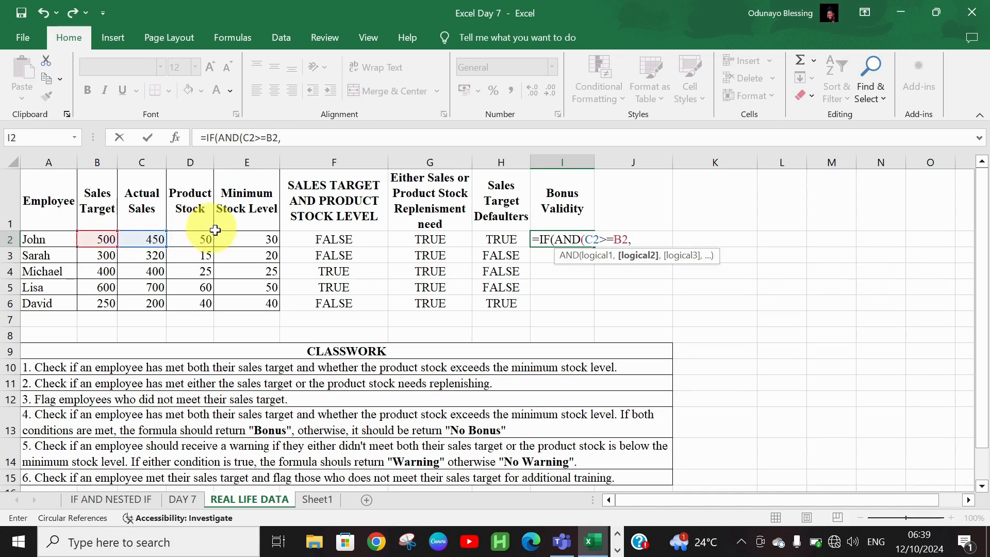
click(198, 239)
text(>=)
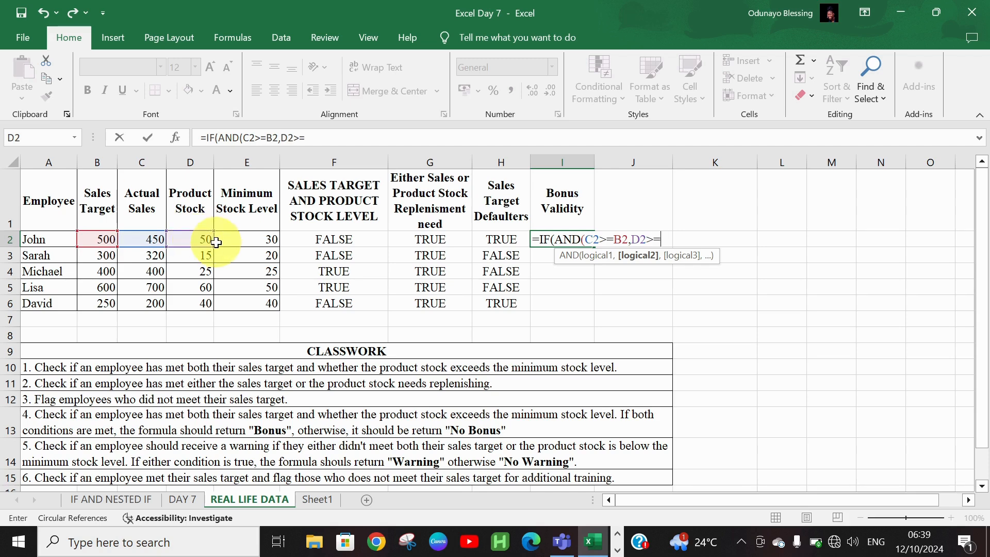
click(240, 239)
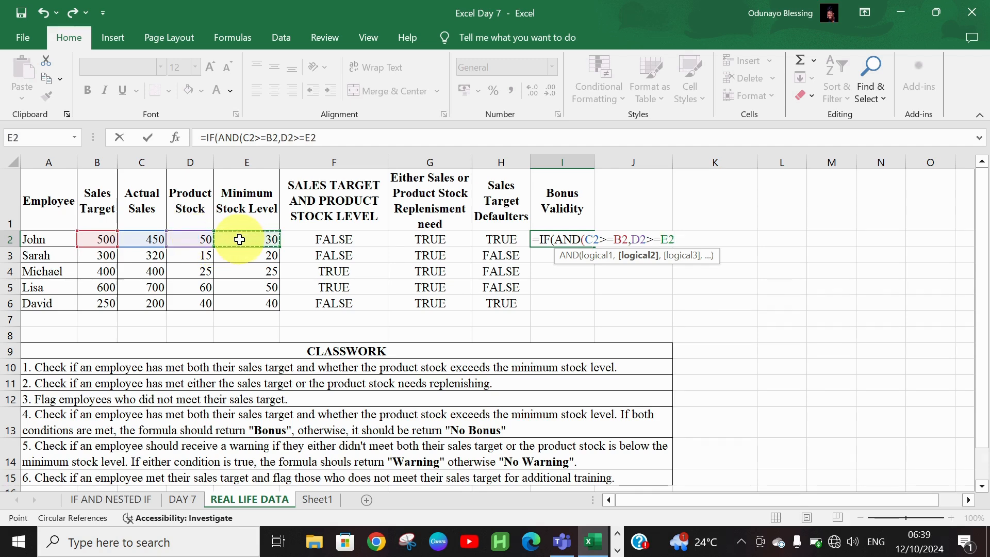
text(),)
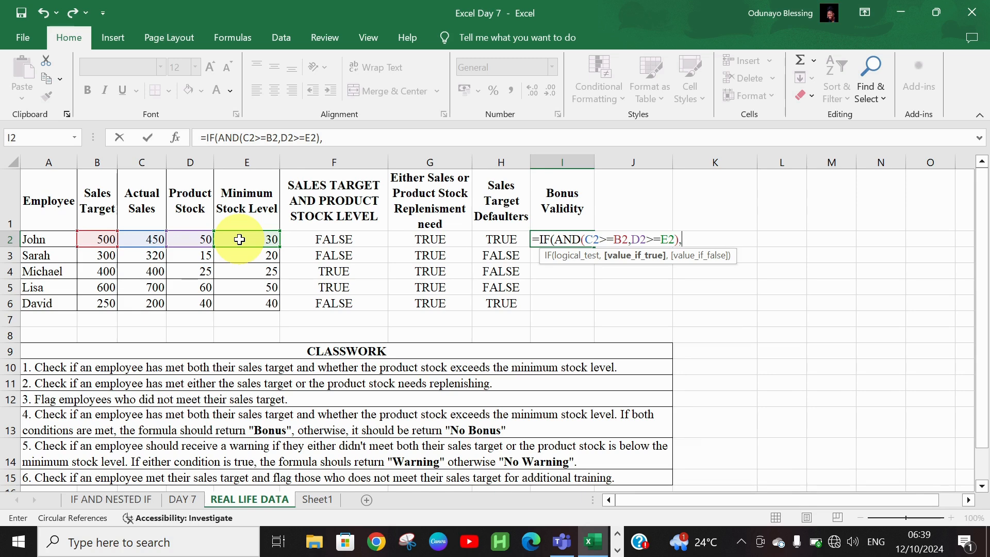
Complete the I2 formula with the results "Bonus" if true and "No Bonus" if false, and fill it down to I6.
text("bONUS)
text(",)
text( "No)
text( Bonus)
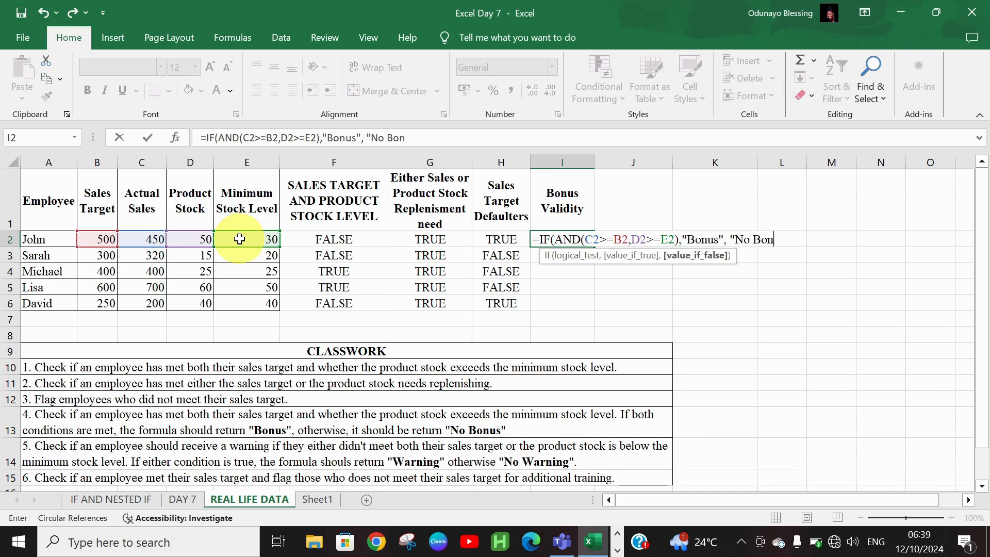
text("))
key(Return)
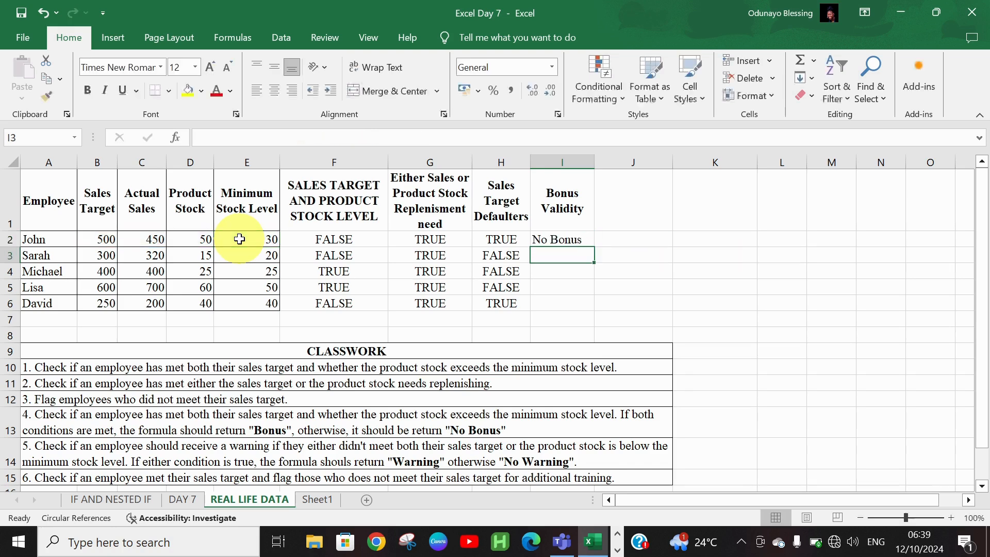
click(570, 239)
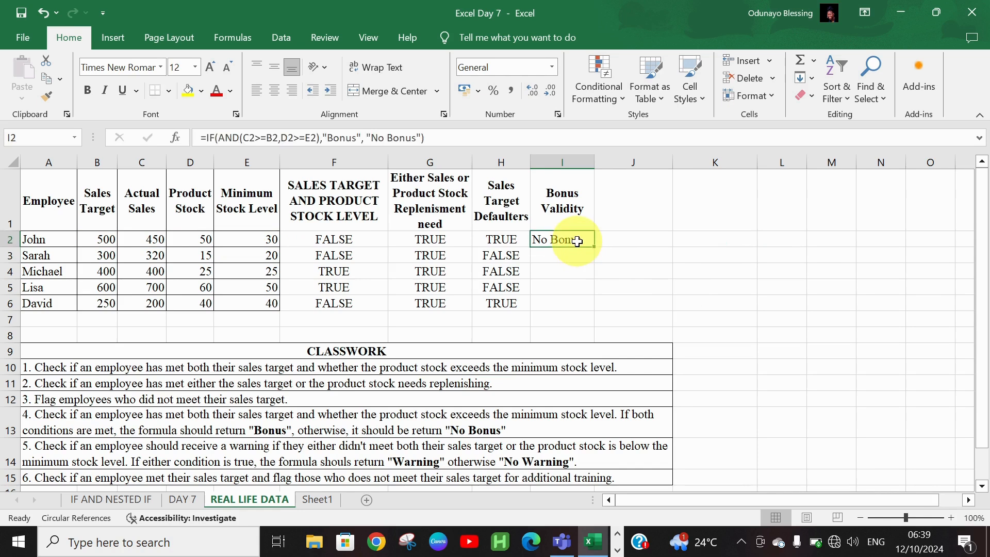
double_click(595, 247)
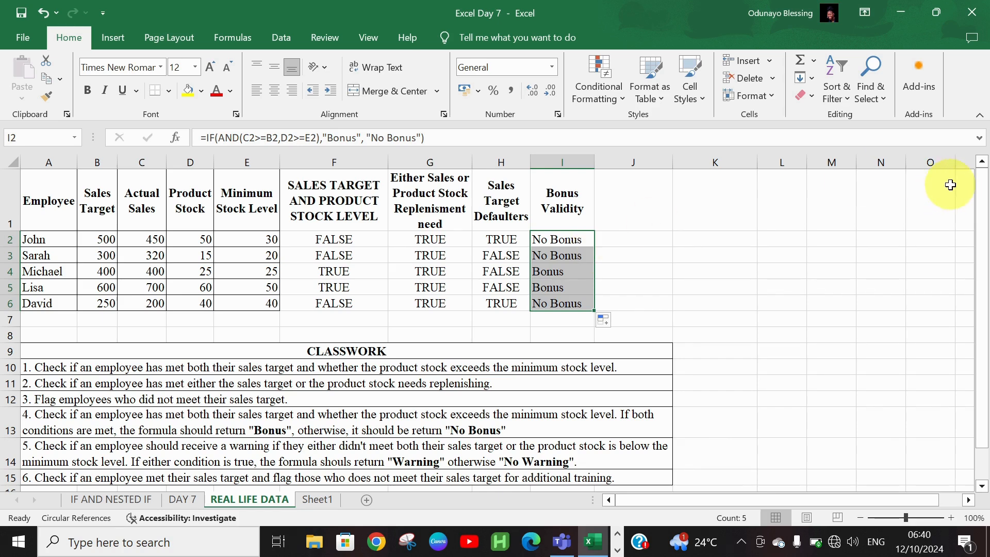
Correct the misspelling "shouls" to "should" in classwork question 5.
drag(982, 202, 986, 205)
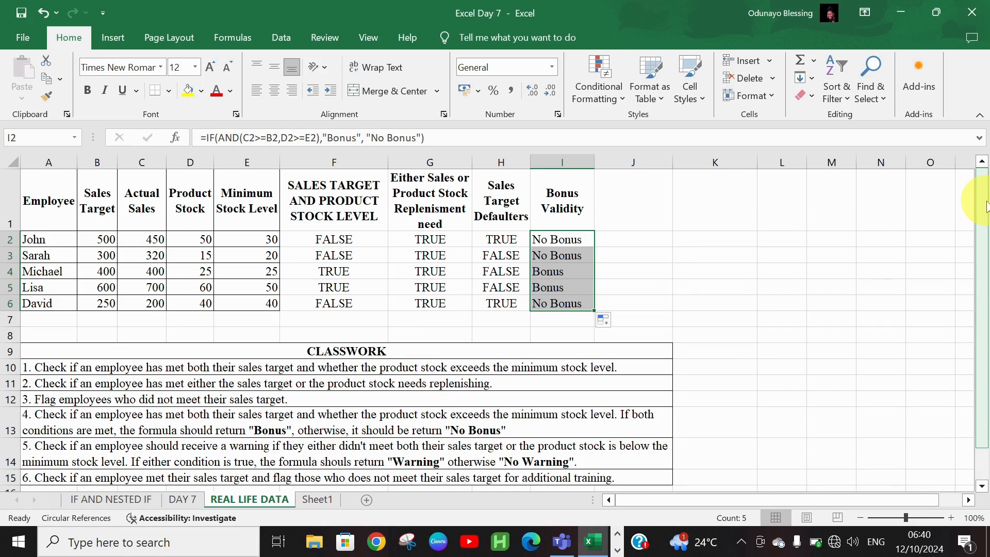
click(353, 461)
double_click(352, 461)
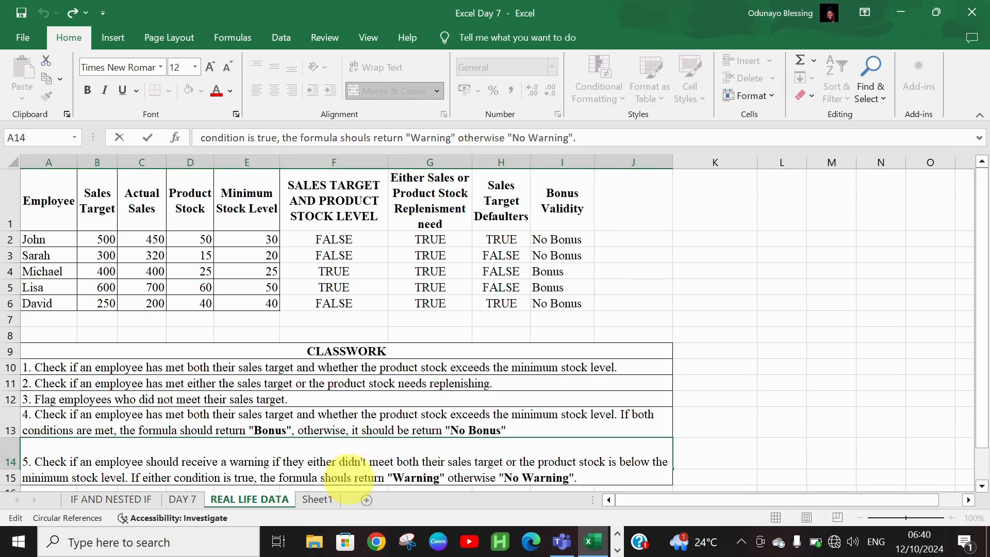
key(BackSpace)
text(d)
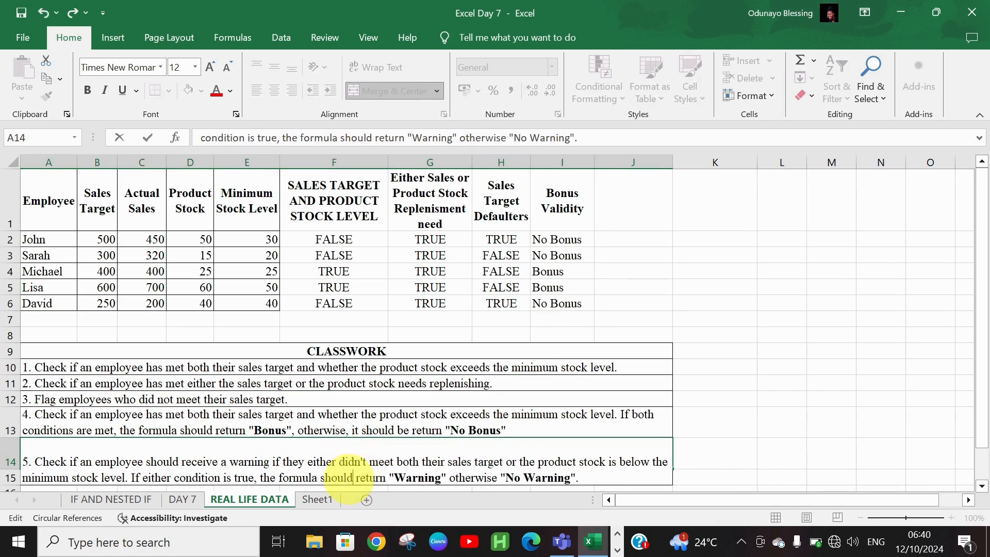
click(826, 411)
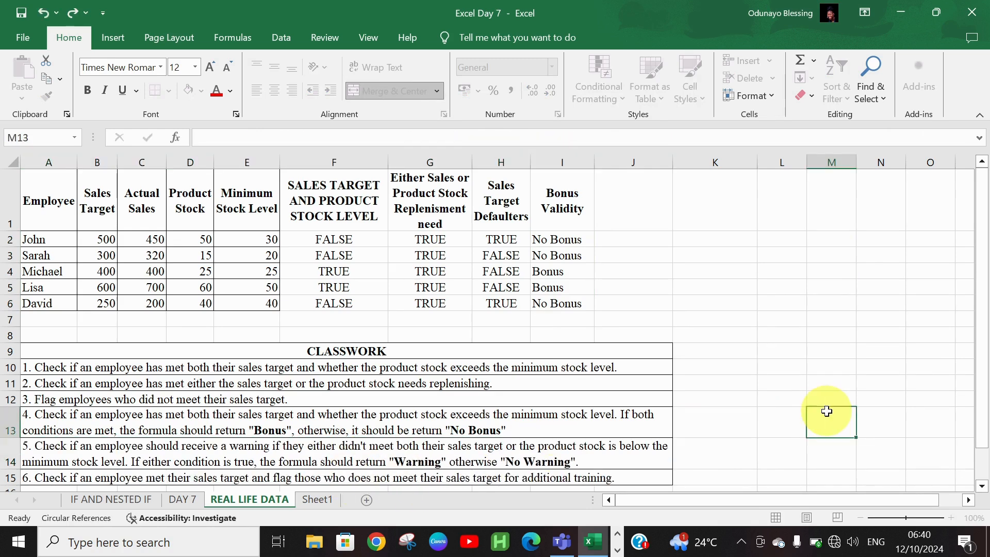
Enter the heading "Warning Checks" in J1.
click(621, 200)
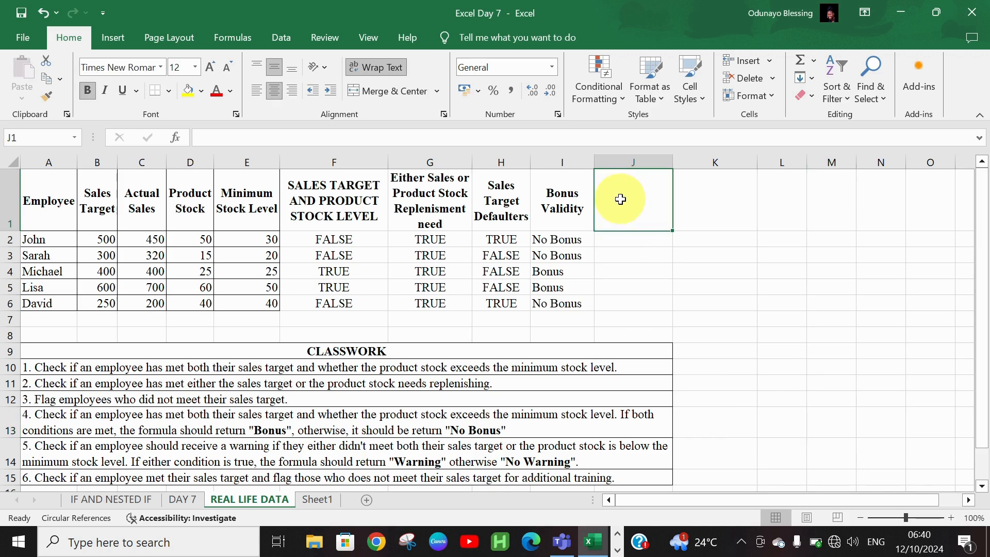
text(Wa)
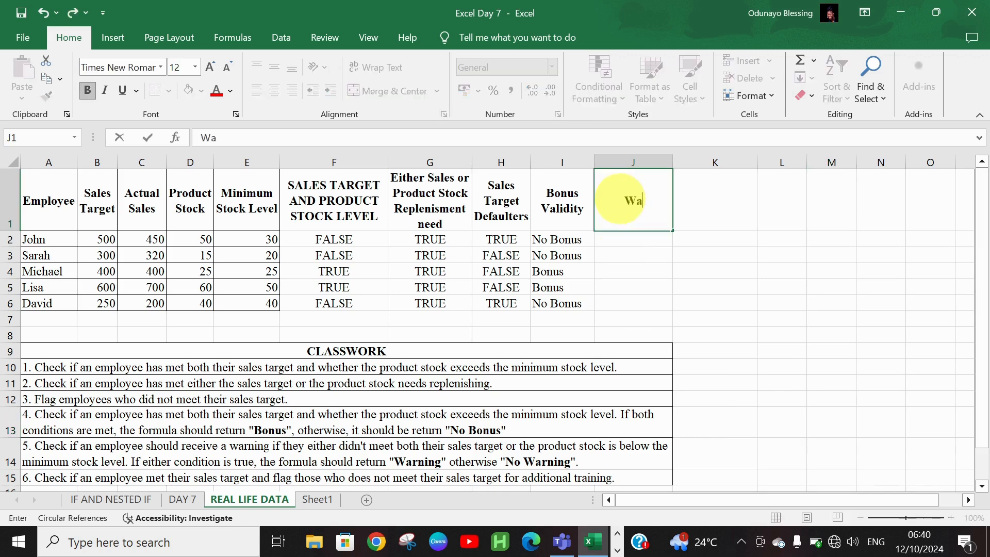
text(rning Checks)
key(Return)
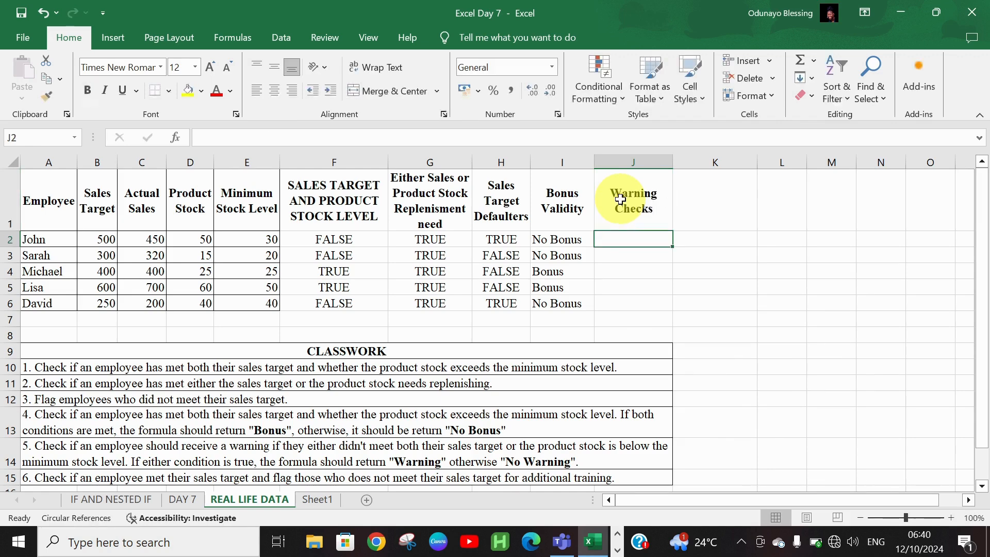
Begin an IF formula in J2 with the logical test OR(C2>=B2,D2>=E2).
text(=)
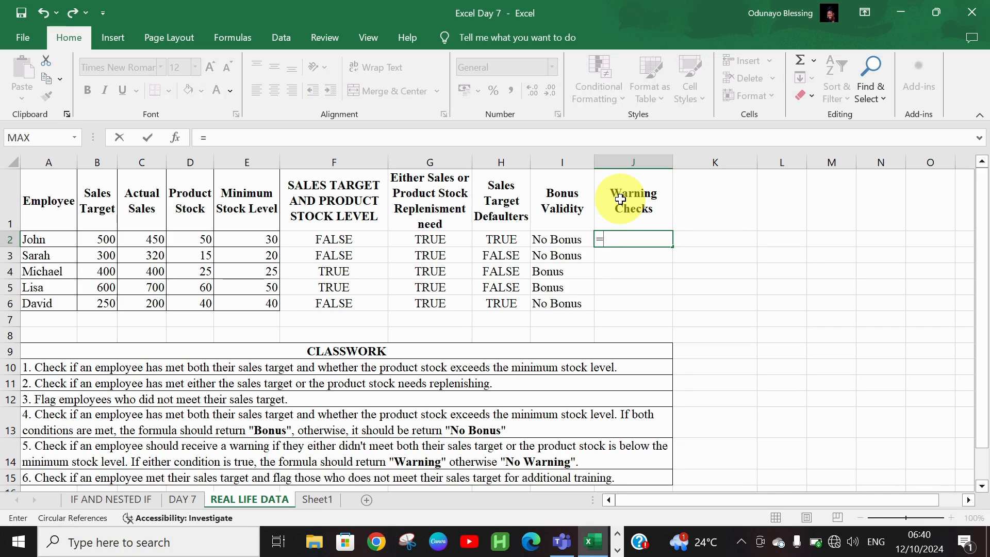
text(if(or)
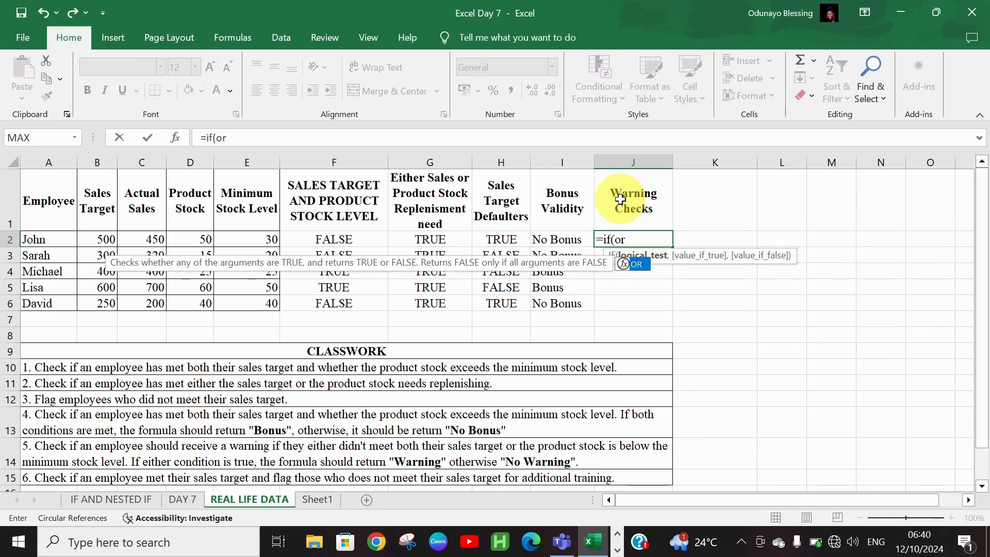
text(()
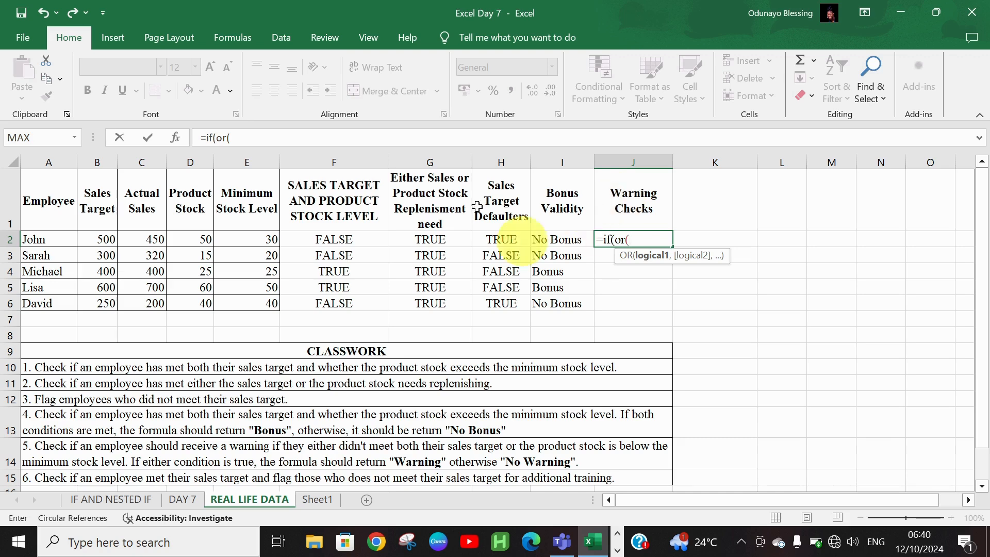
click(156, 241)
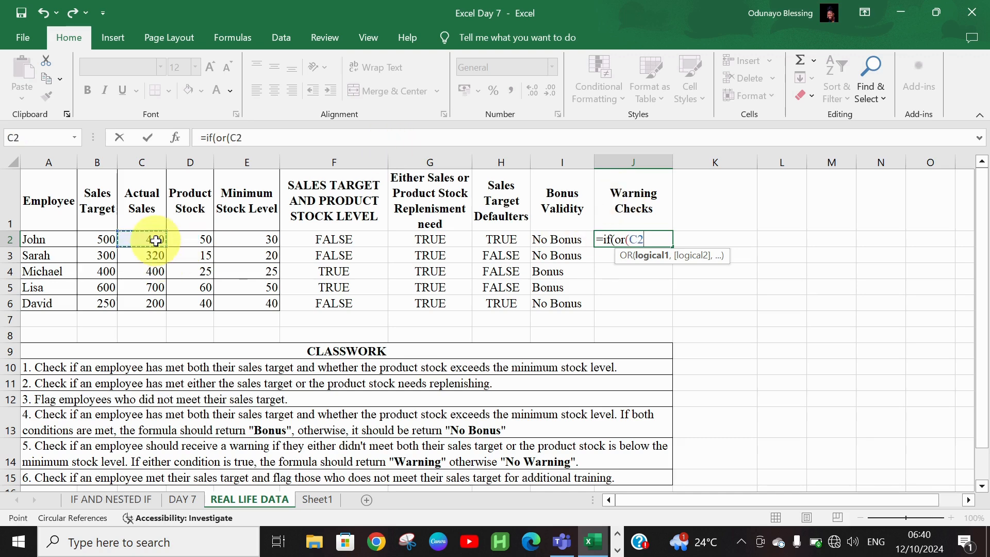
text(>=)
click(100, 240)
text(,)
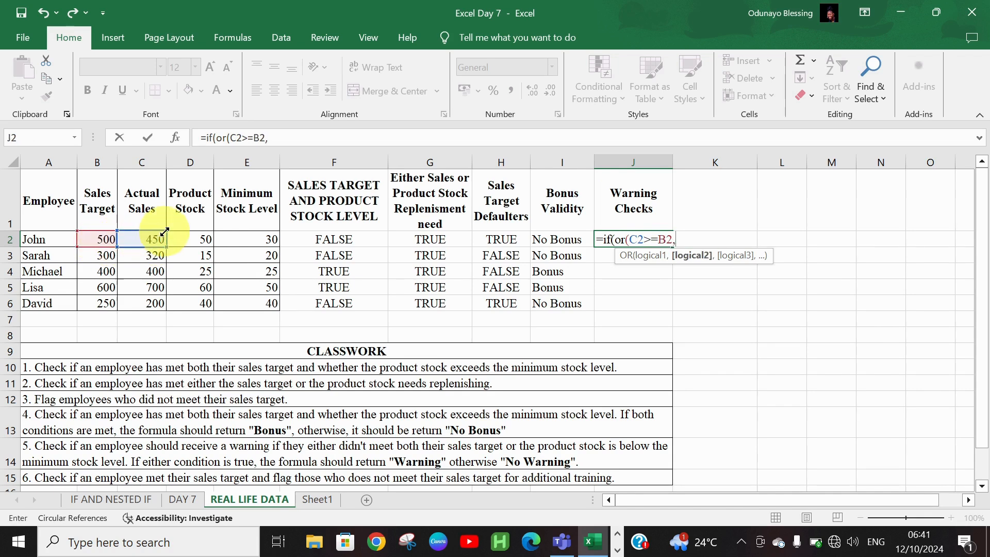
click(209, 240)
text(>=)
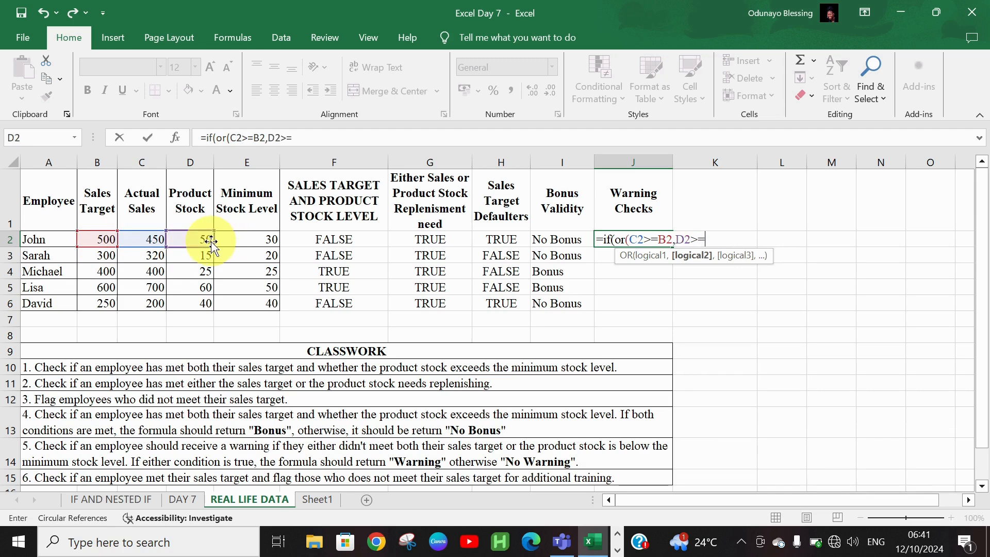
click(235, 240)
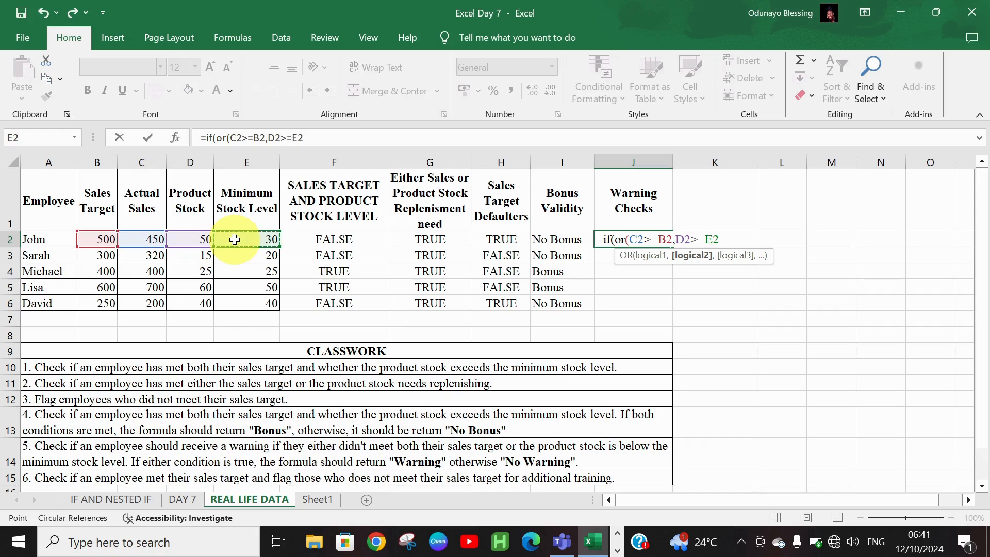
text())
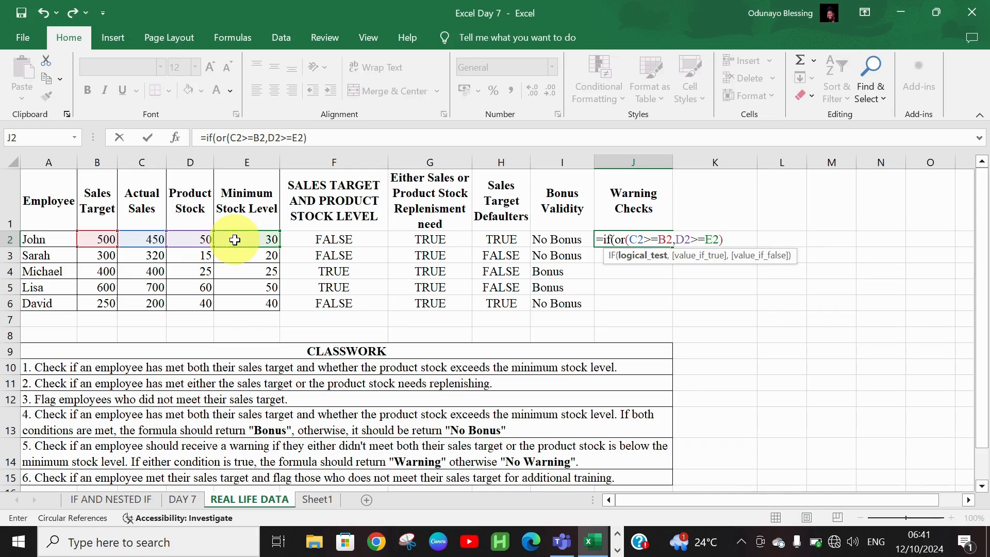
Add "Warning" as the true result of the J2 formula and open the text for the false result.
text(,")
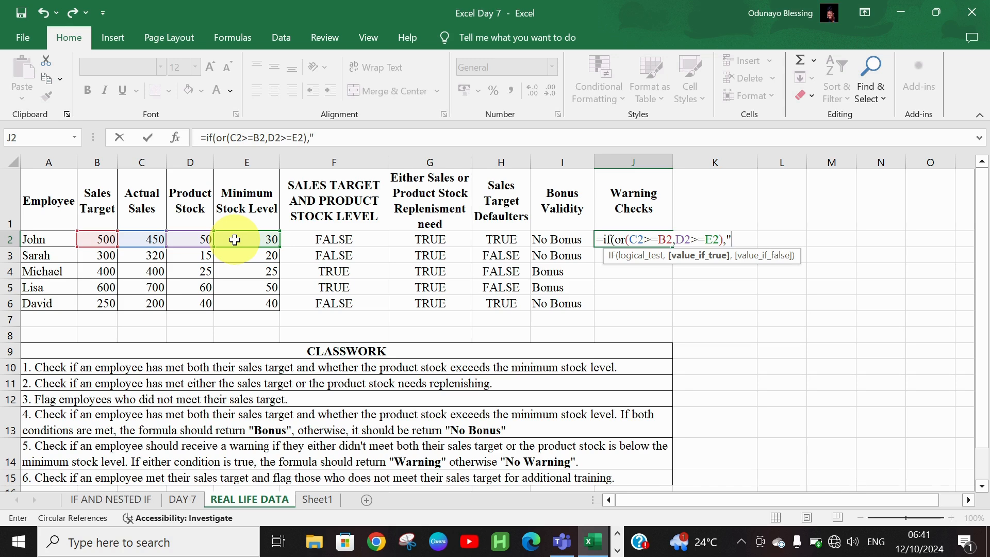
text(Warning")
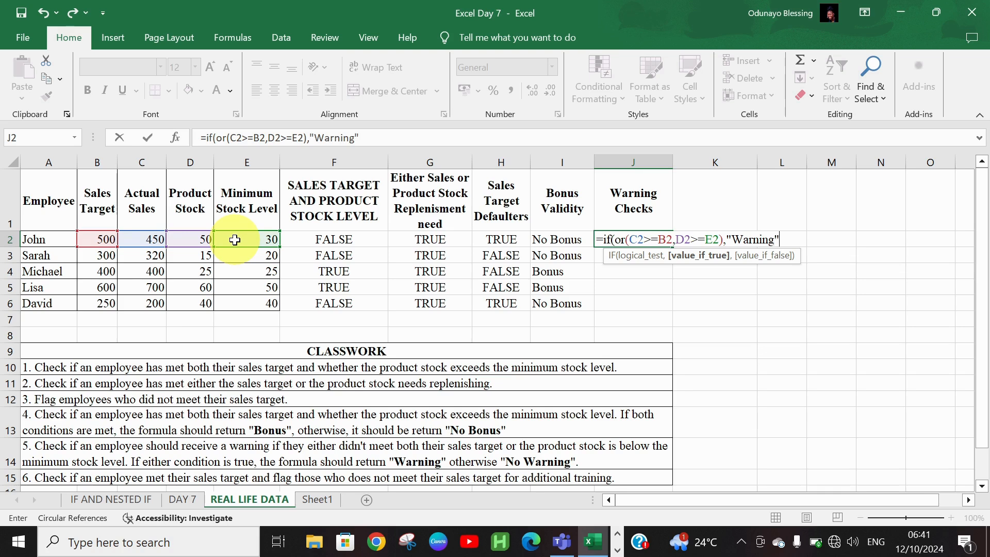
text(,")
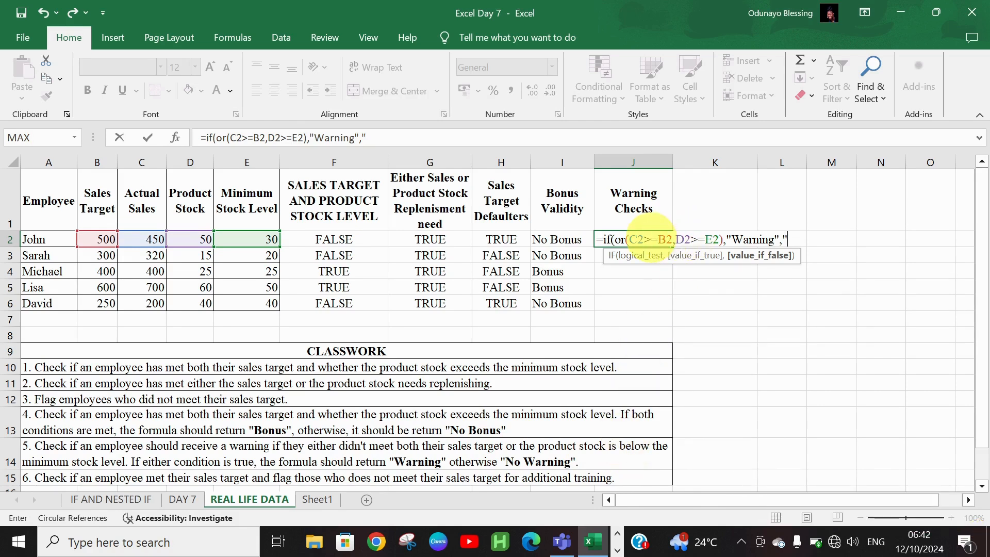
Change both comparisons in the J2 formula to less than, making the test OR(C2<B2,D2<E2).
click(651, 239)
key(Delete)
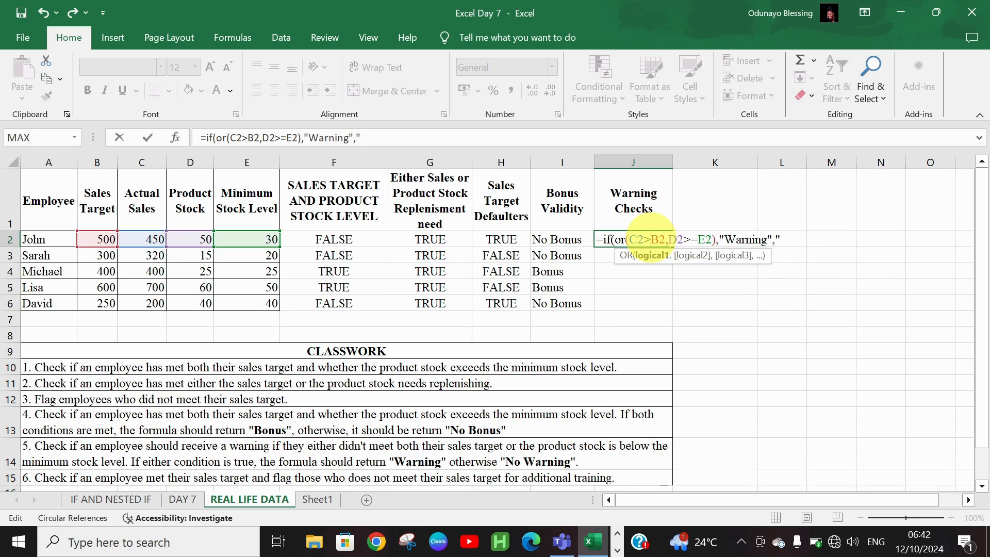
key(BackSpace)
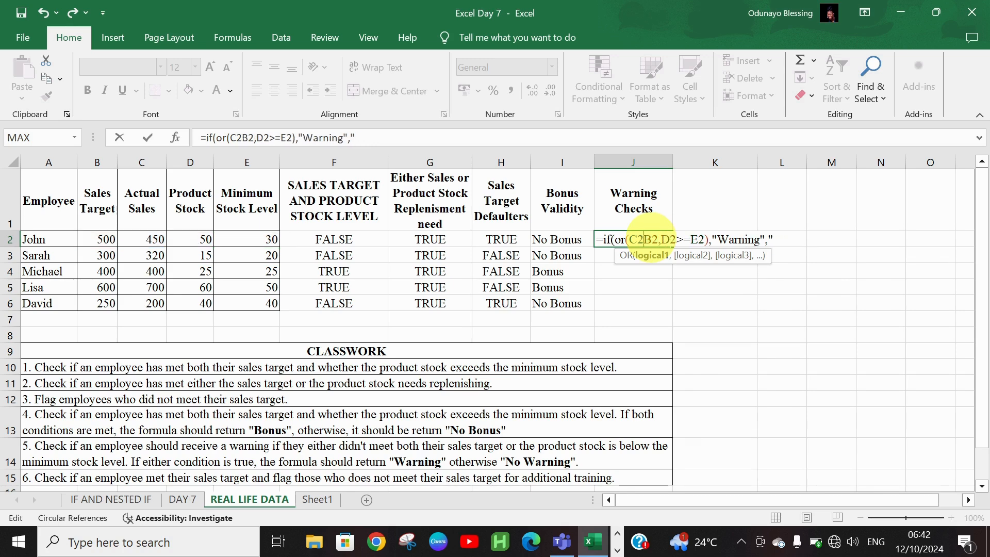
text(<)
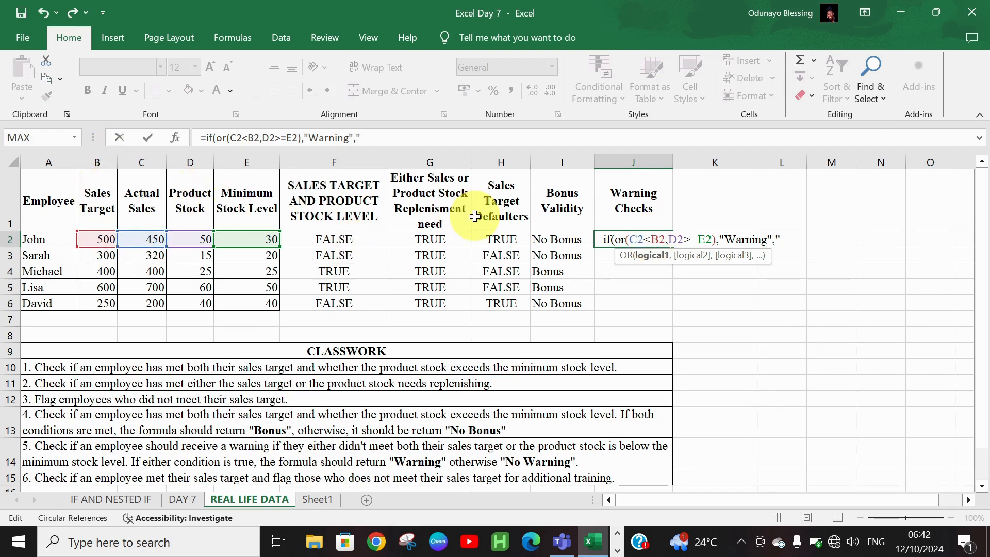
click(669, 233)
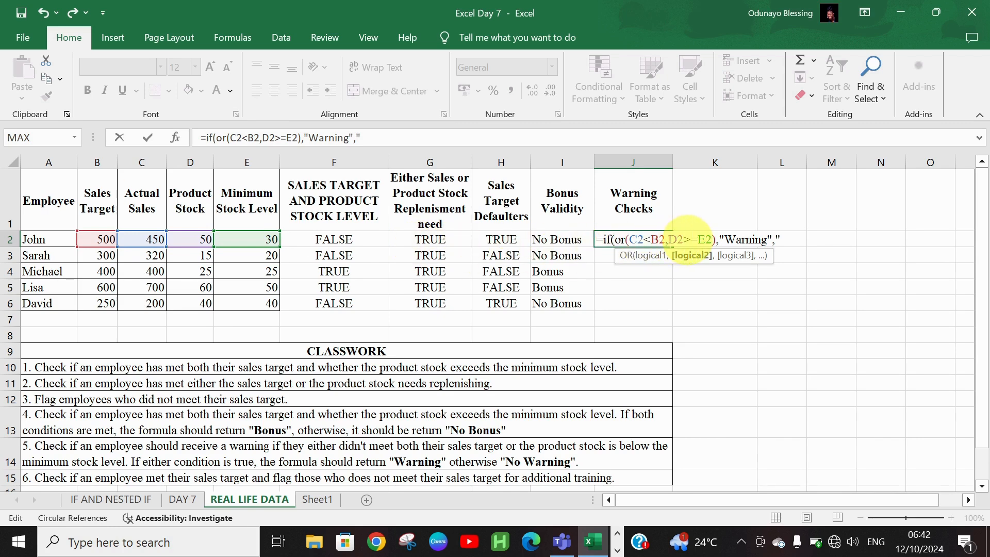
key(BackSpace)
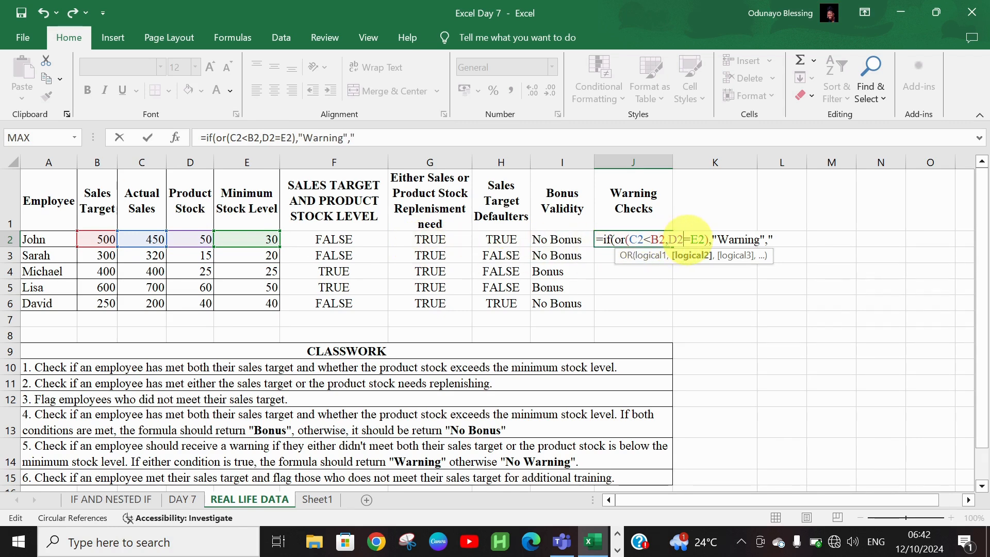
key(Delete)
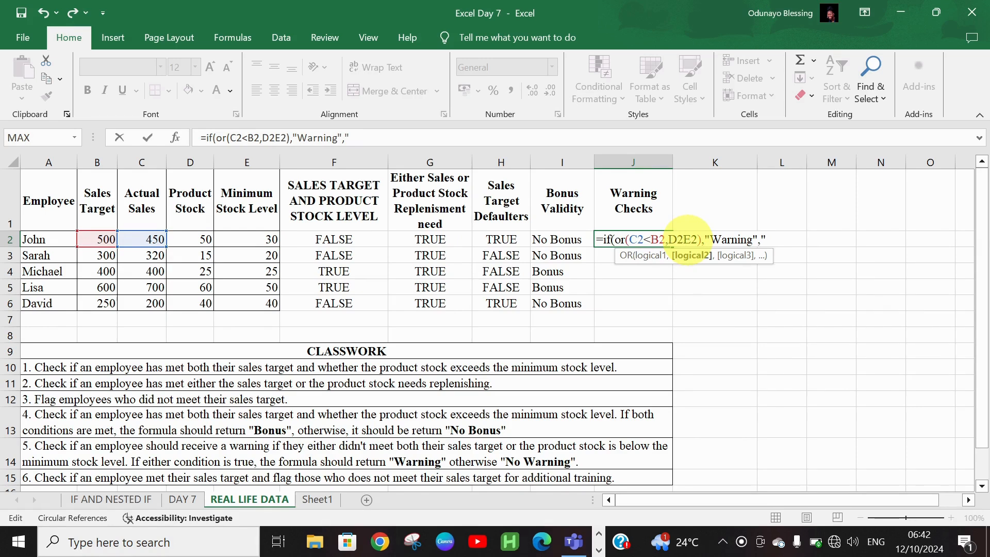
text(<)
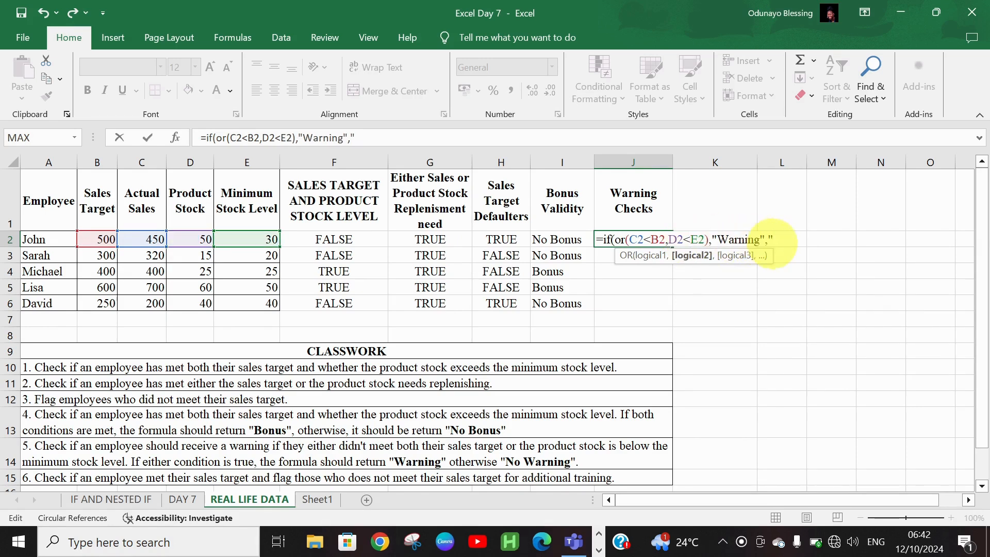
Complete the J2 formula with "No Warning" as the false result and fill it down to J6.
click(774, 240)
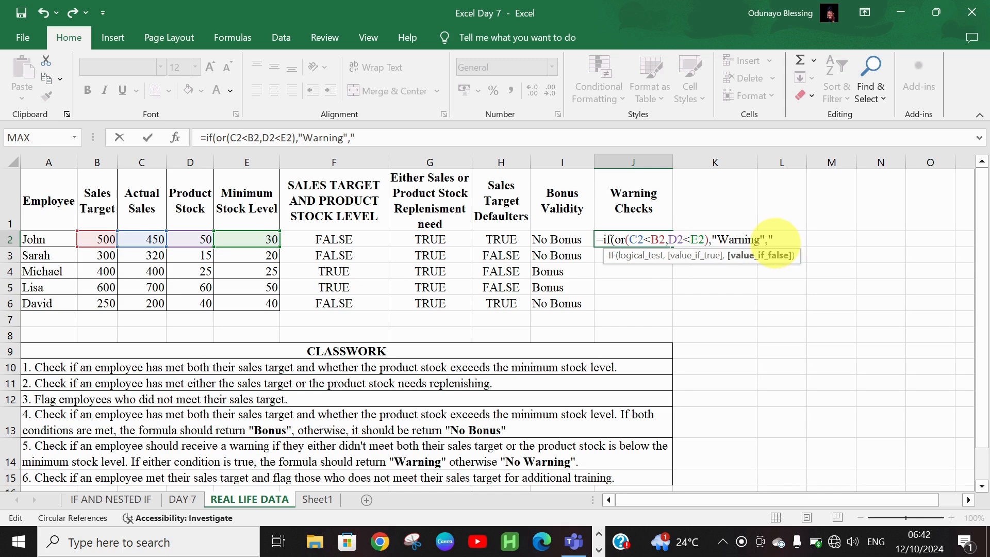
text(No Warning)
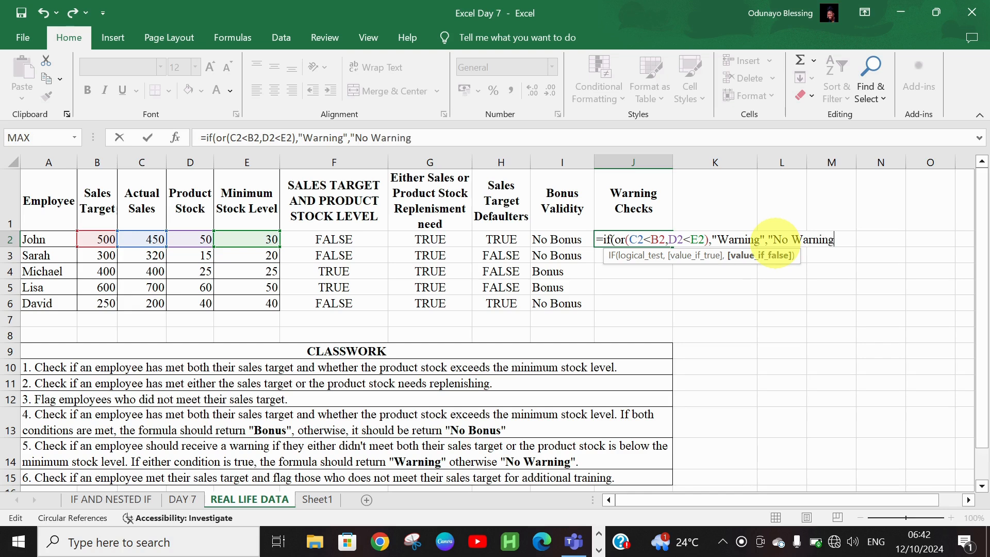
text("))
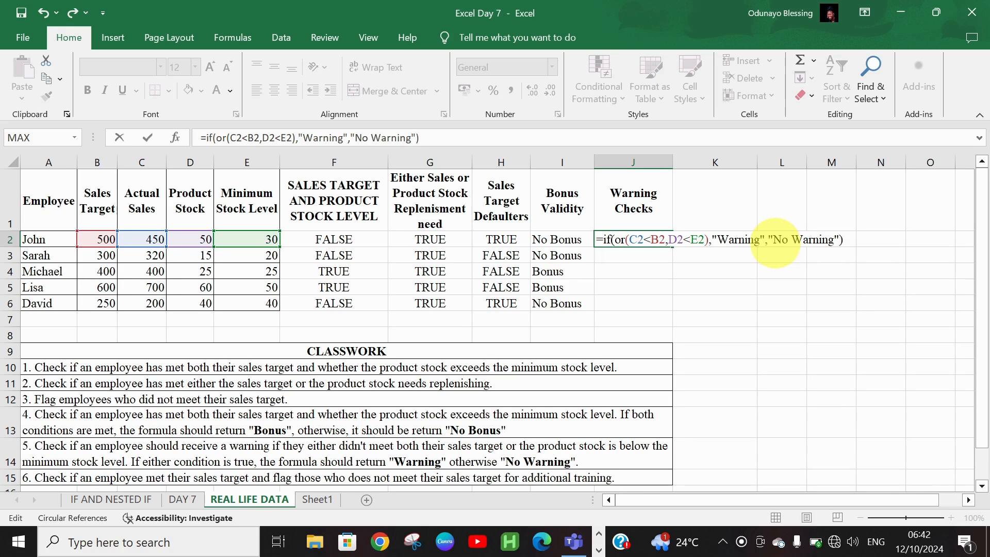
key(Return)
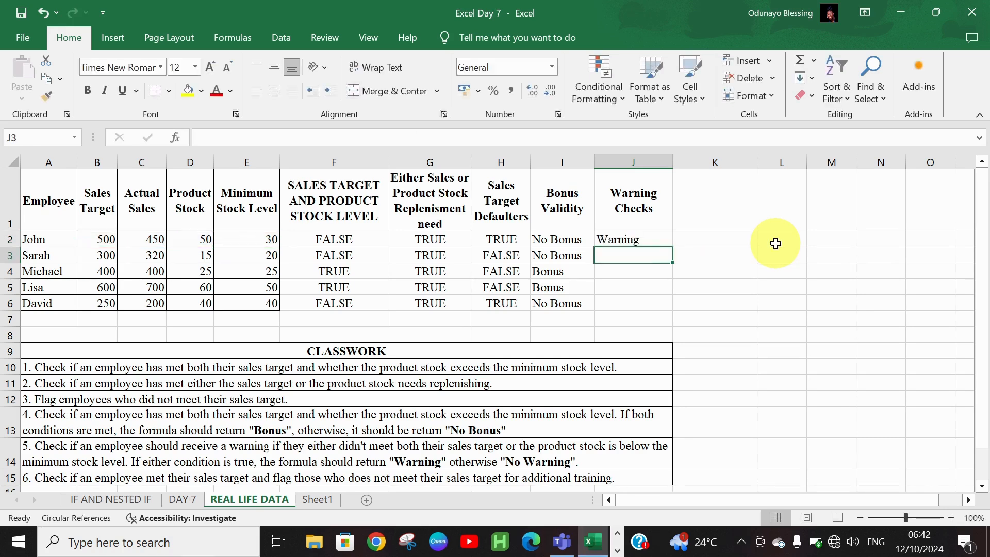
click(663, 239)
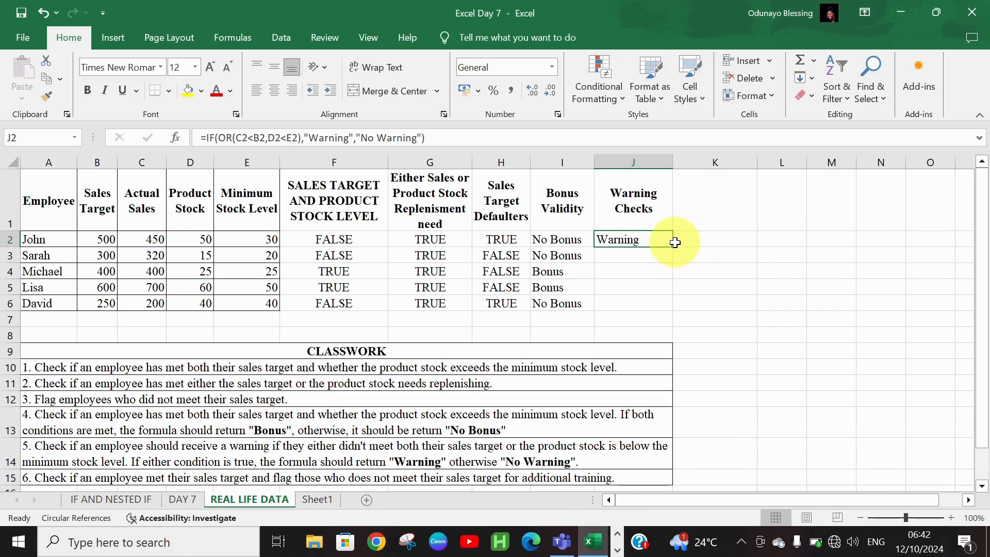
double_click(673, 249)
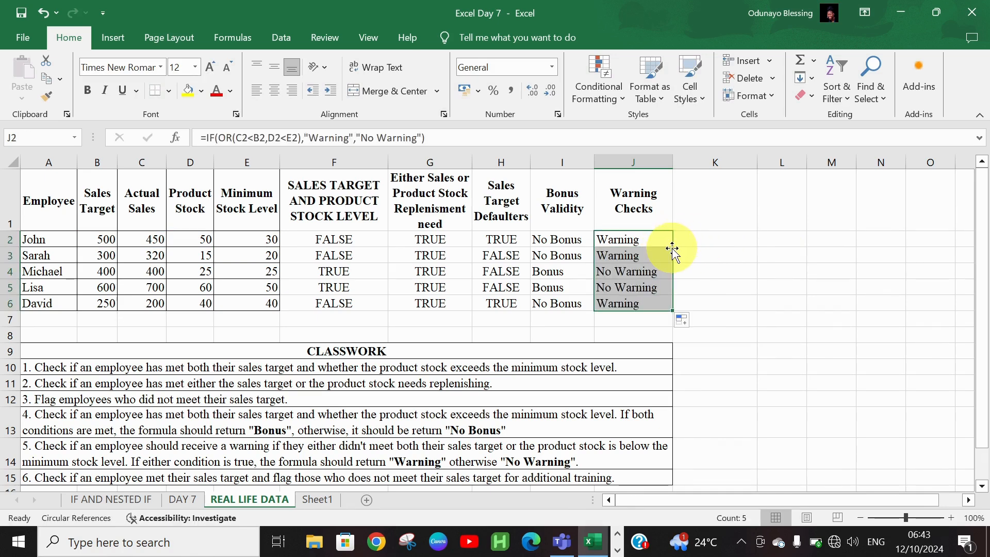
click(641, 237)
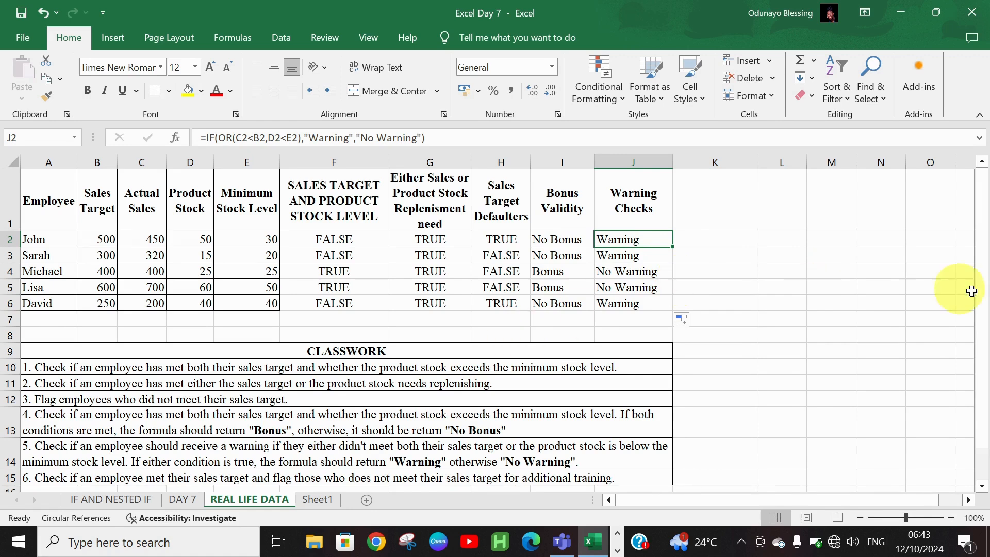
Enter the heading "Additional Training Checks" in K1.
click(696, 187)
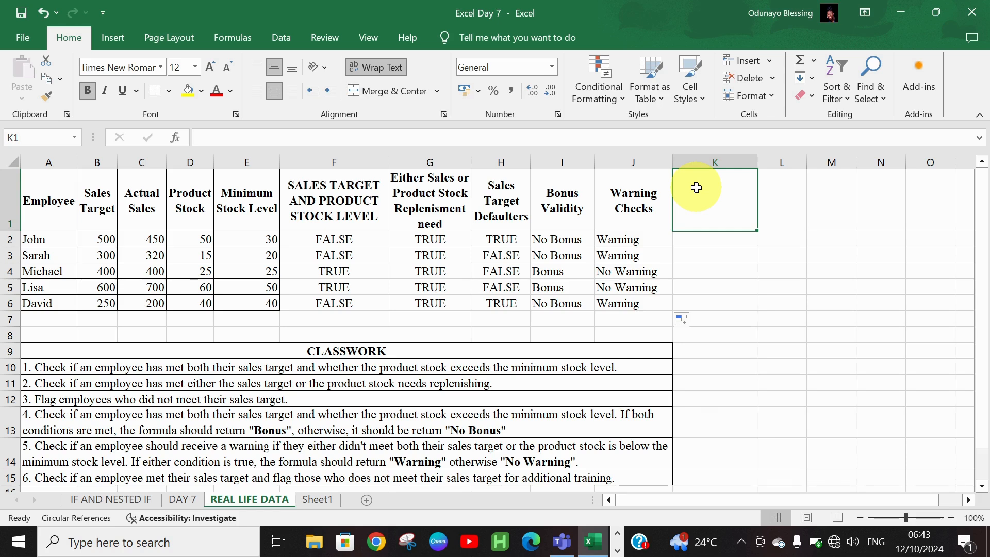
text(Training)
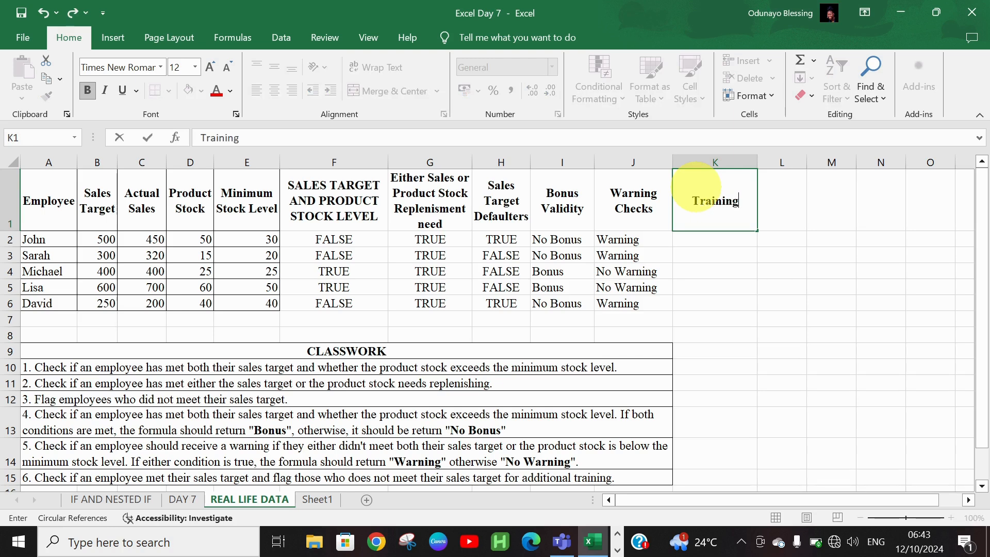
key(BackSpace)
key(BackSpace)
key(BackSpace)
key(BackSpace)
key(BackSpace)
key(BackSpace)
key(BackSpace)
key(BackSpace)
text(Additi)
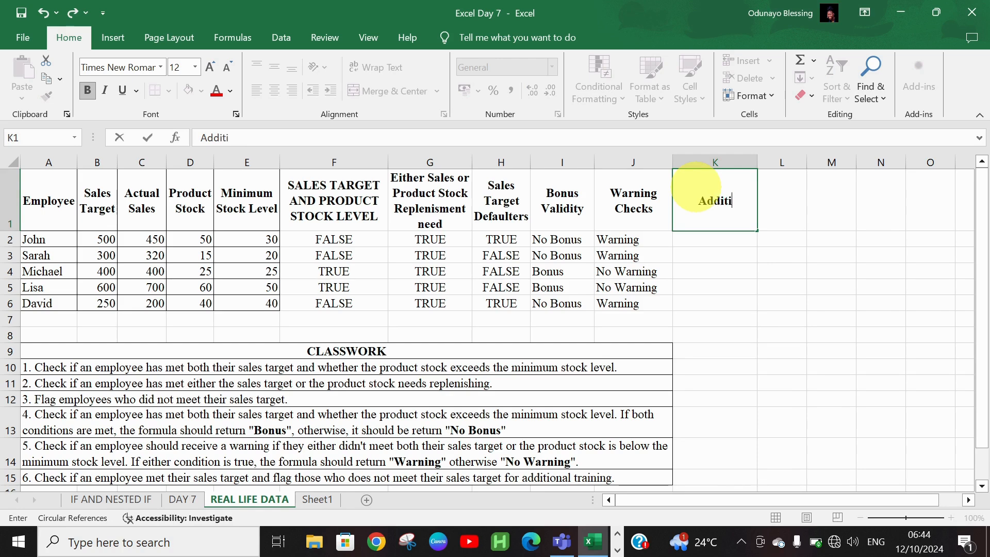
text(onal T)
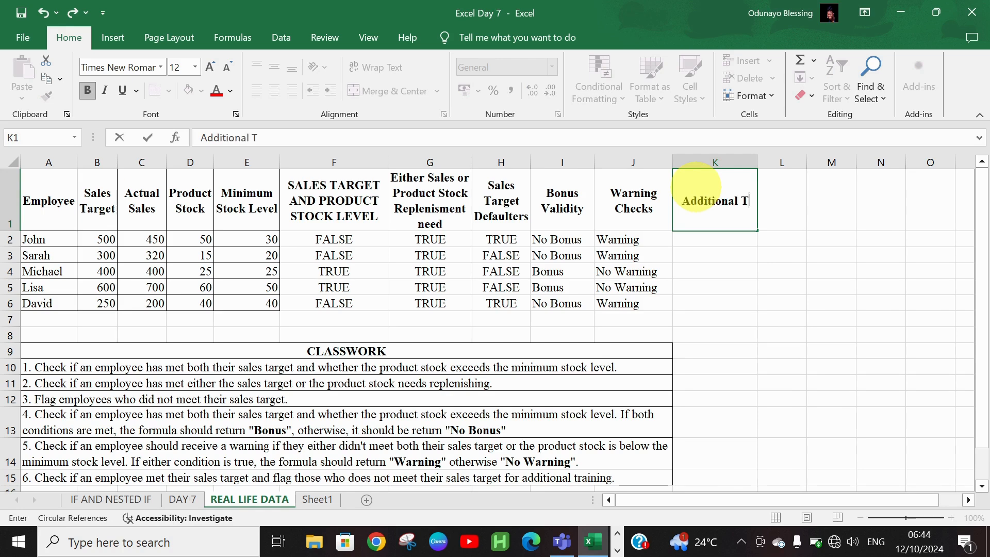
text(raining )
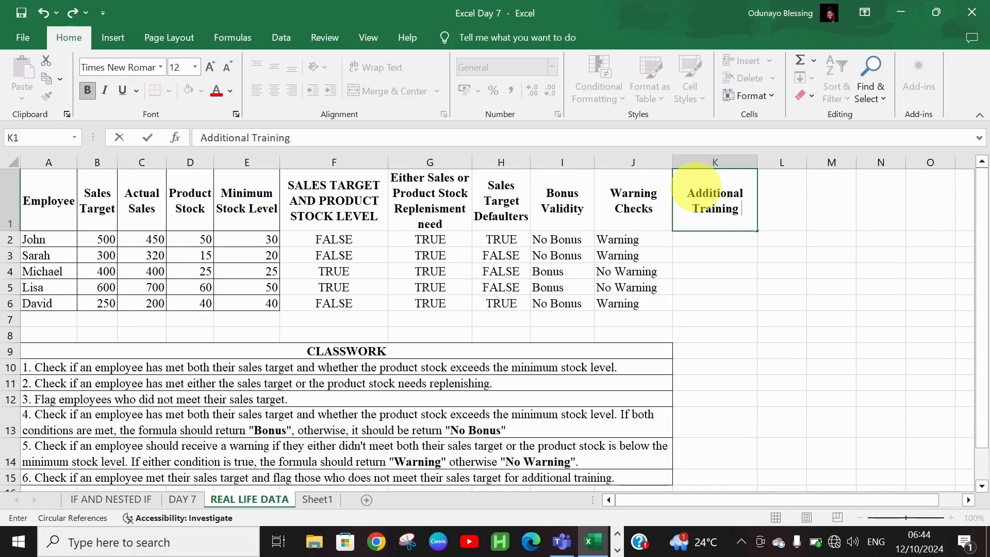
text(Checks)
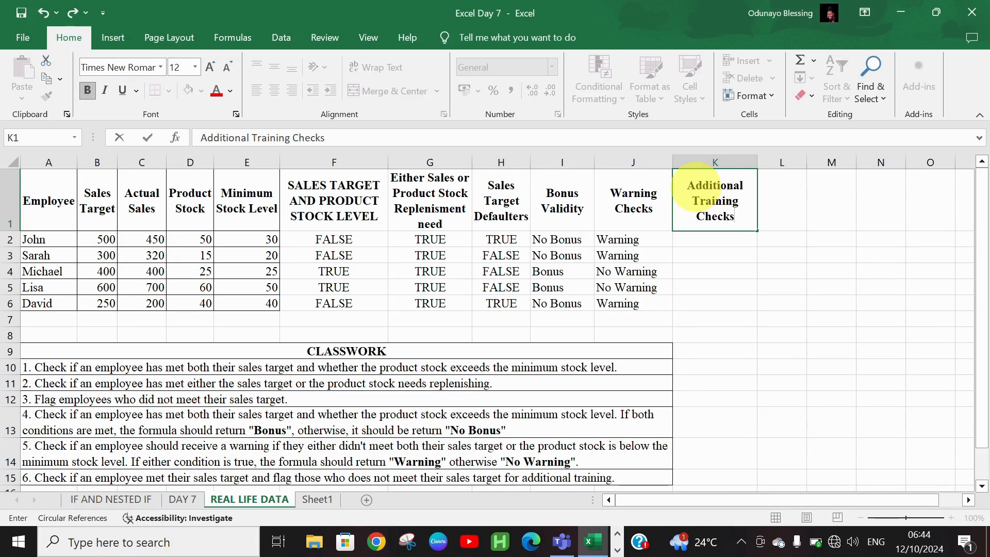
Start an IF formula in K2 with NOT(C2<B2) as its logical test.
click(706, 234)
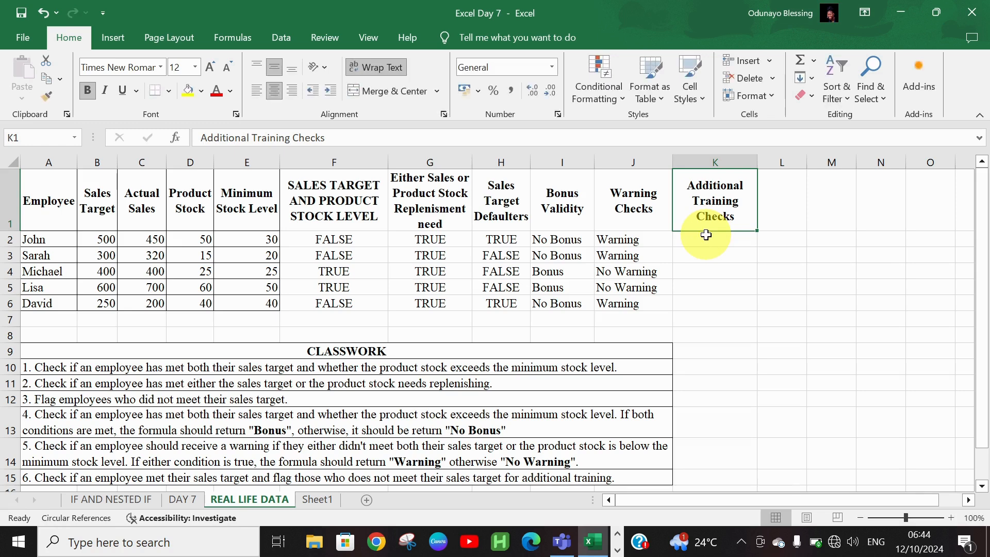
text(=)
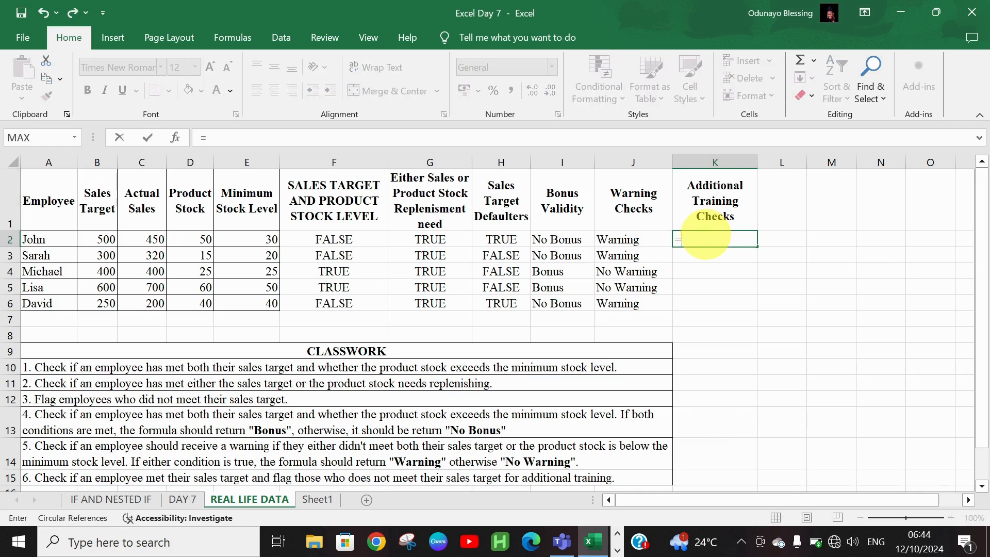
text(if)
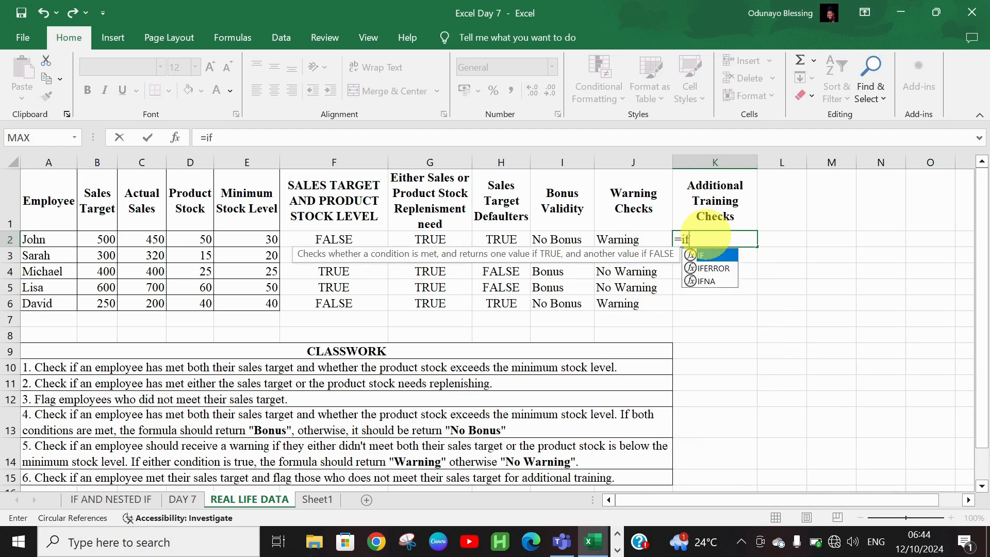
text((not()
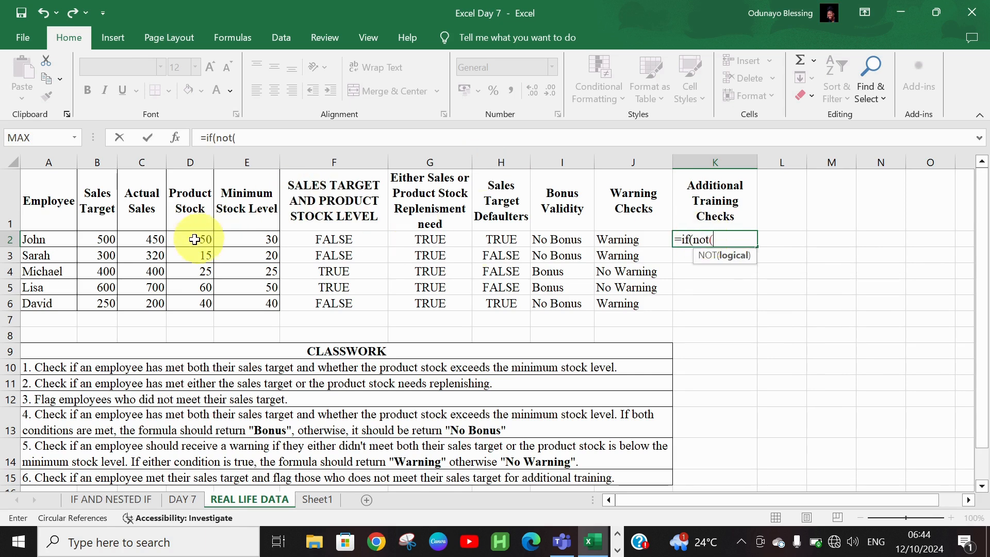
click(152, 238)
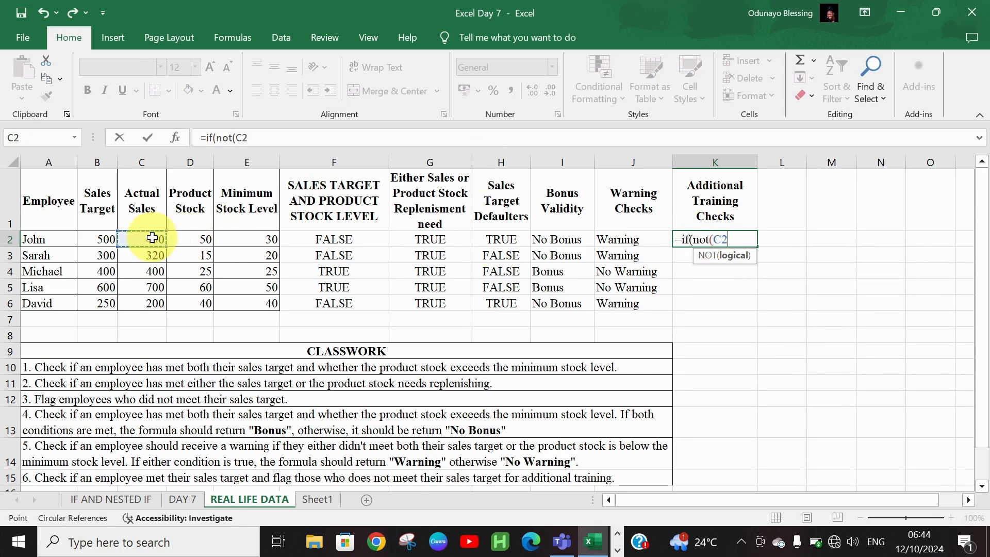
text(>=)
key(BackSpace)
key(BackSpace)
text(<)
click(104, 237)
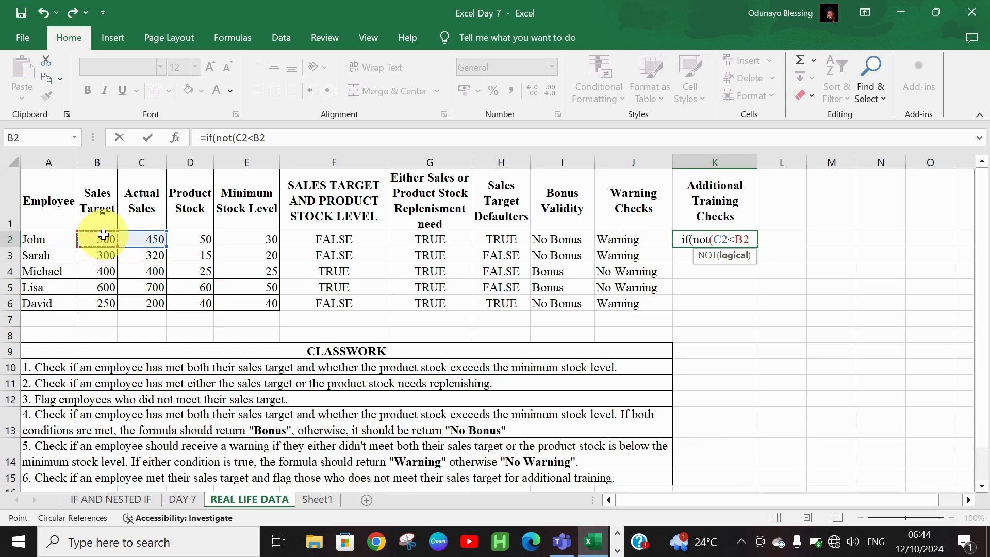
text(),)
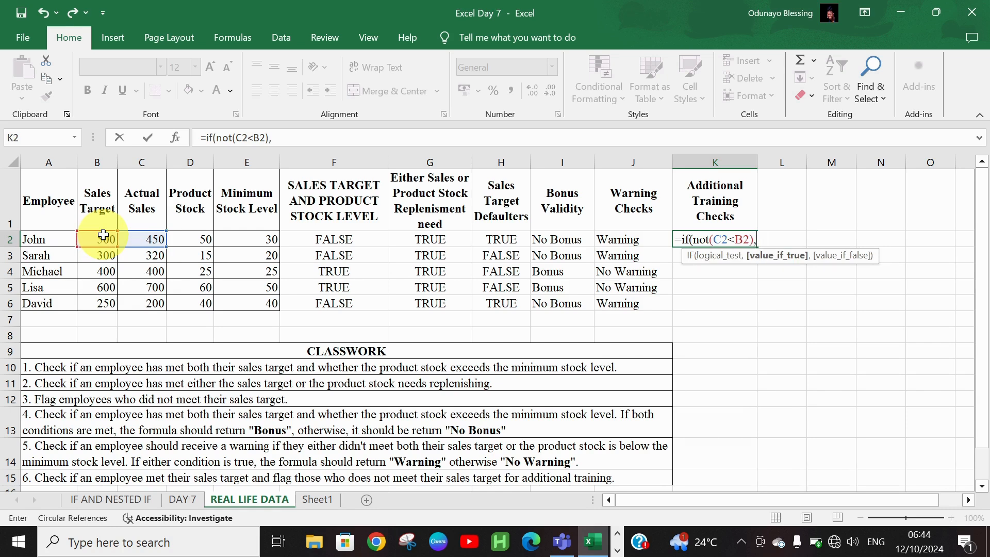
Add "Training" as the true result of the K2 formula.
text("Train)
key(BackSpace)
text(ning)
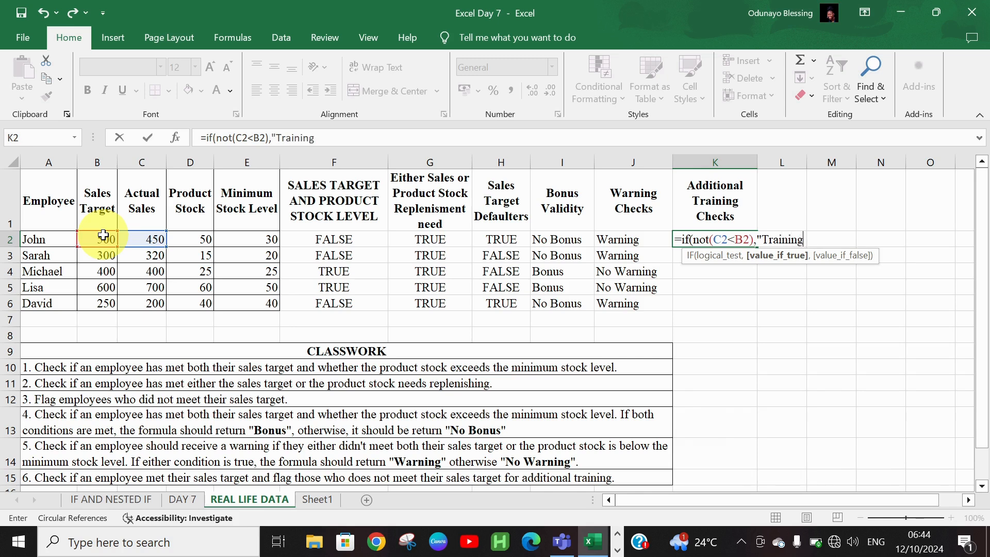
text(",)
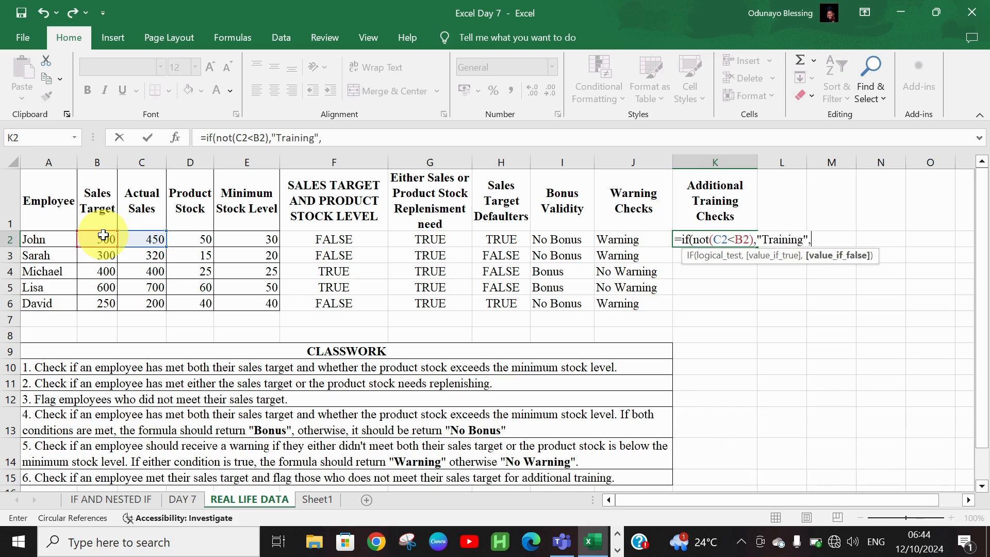
Complete the K2 formula with "No Training" as the false result and fill it down to K6.
text(No)
key(BackSpace)
key(BackSpace)
text("No Training"))
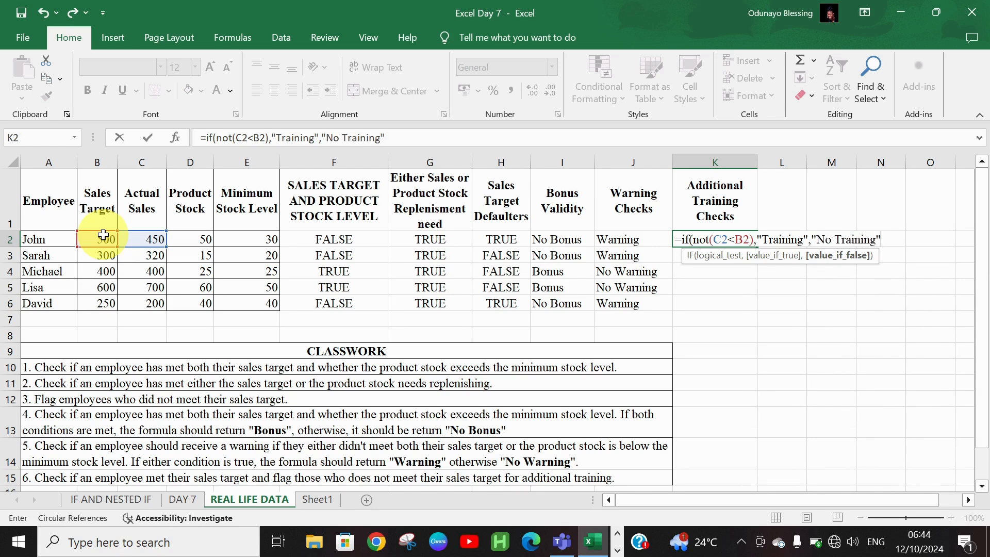
key(Return)
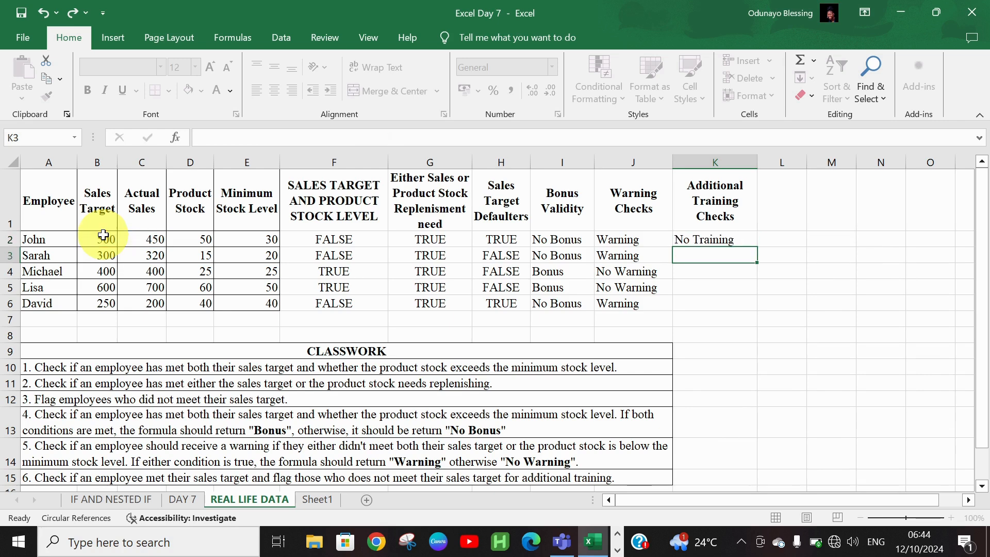
click(714, 240)
double_click(757, 247)
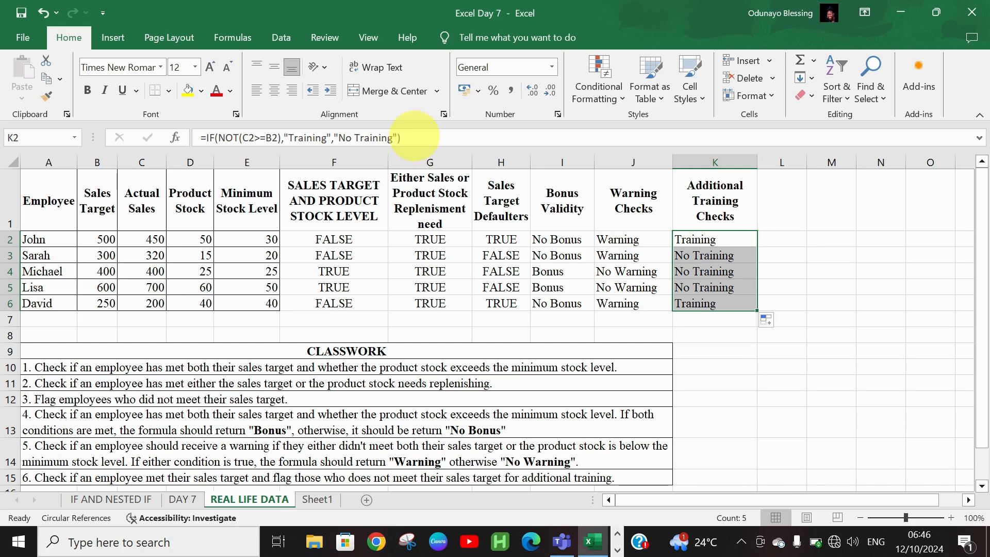
Apply all borders to the whole employee table, A1:K6, and deselect it.
drag(47, 199, 98, 201)
drag(222, 242, 706, 301)
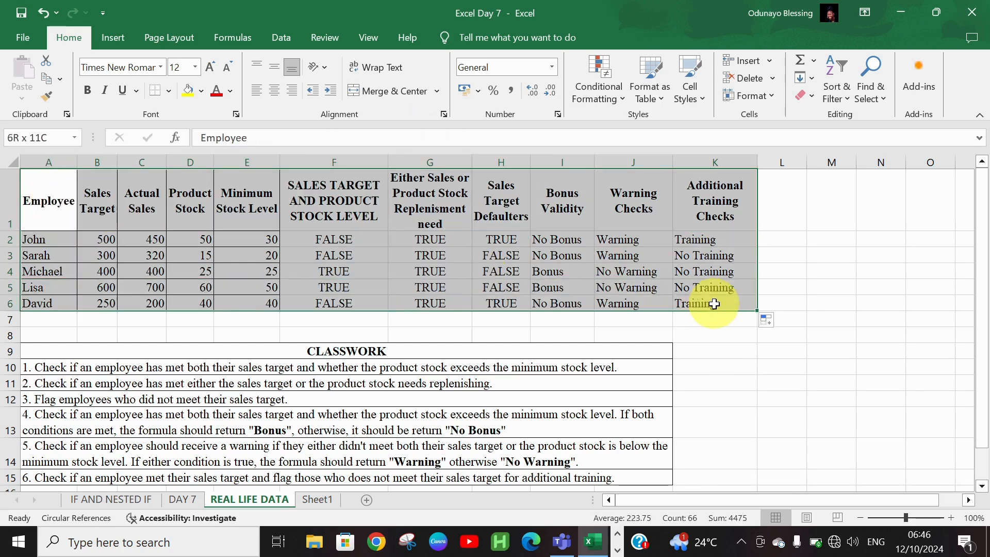
click(168, 91)
click(208, 227)
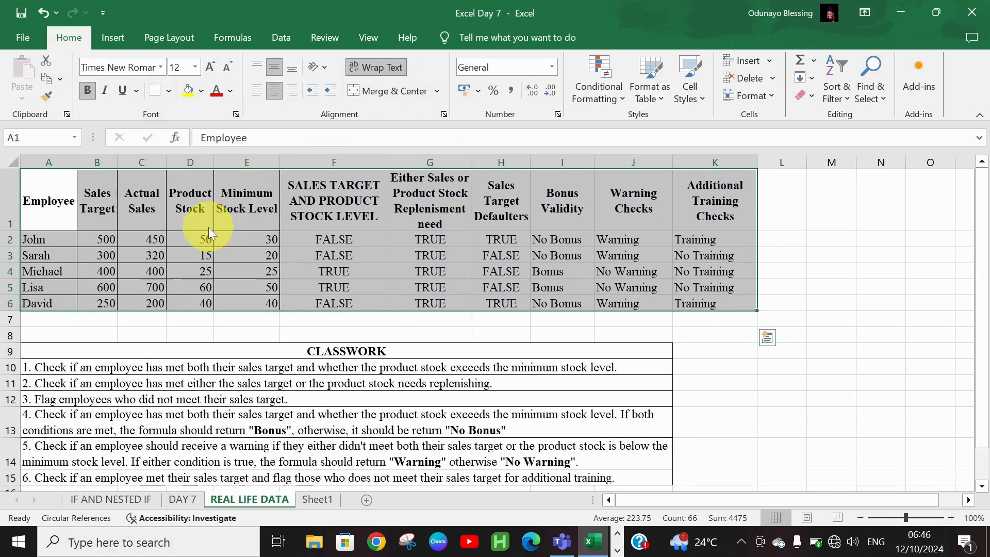
click(848, 306)
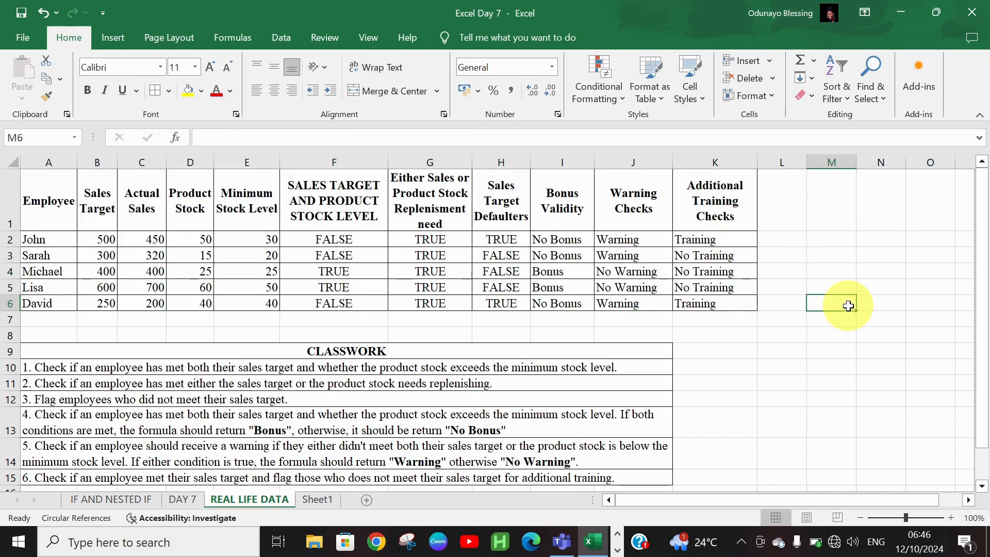